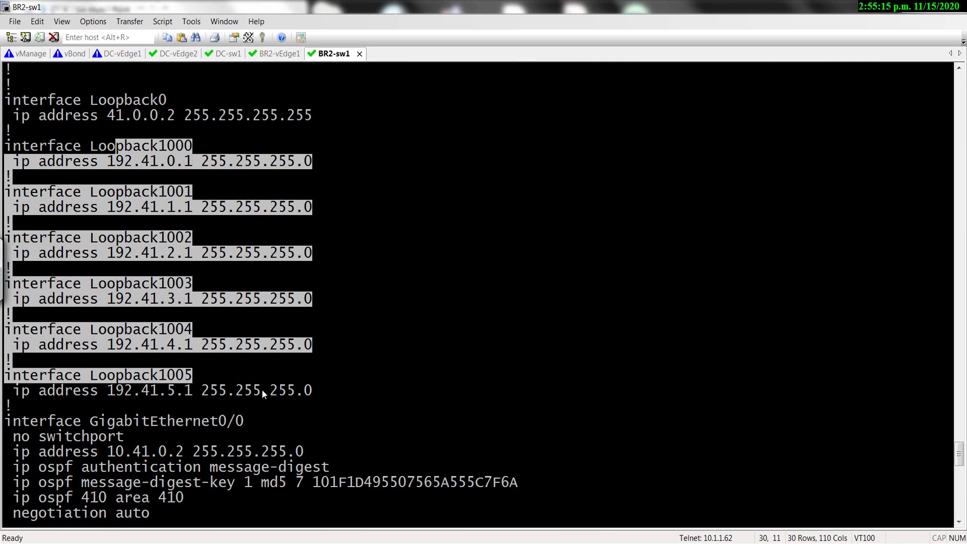
Run 'show ip route ospf' on BR2-sw1 to check for OSPF routes.
key("Return")
key("Return")
key("Return")
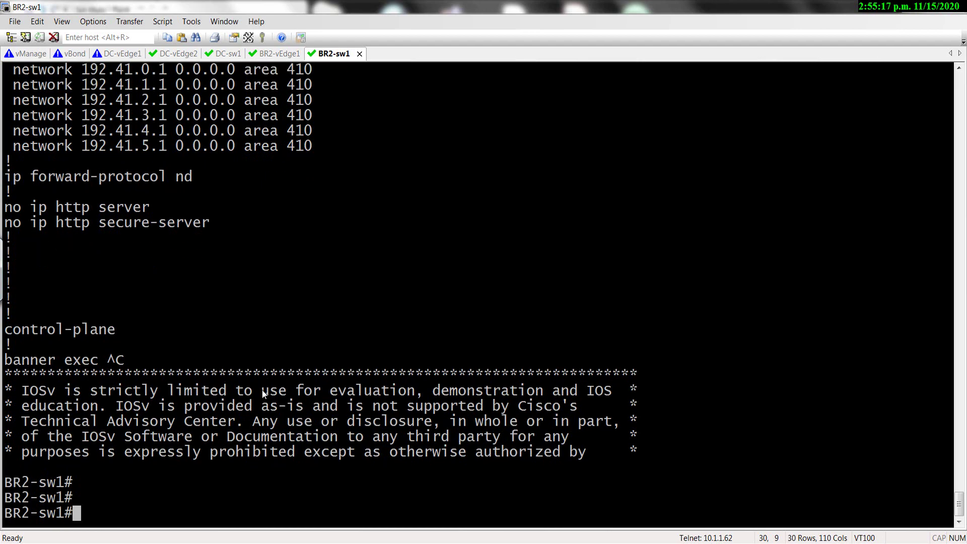
type("sh ip rou")
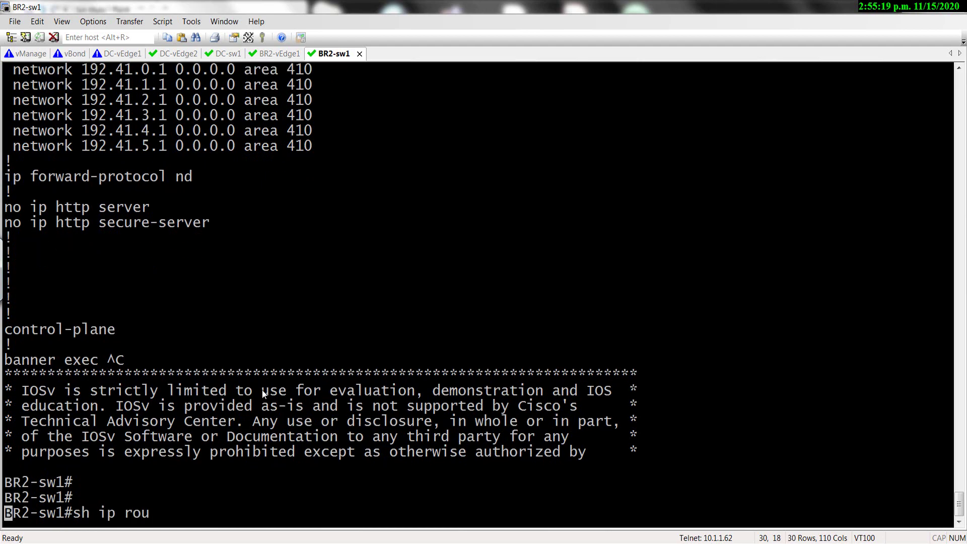
key("Tab")
type("os")
key("Tab")
key("Return")
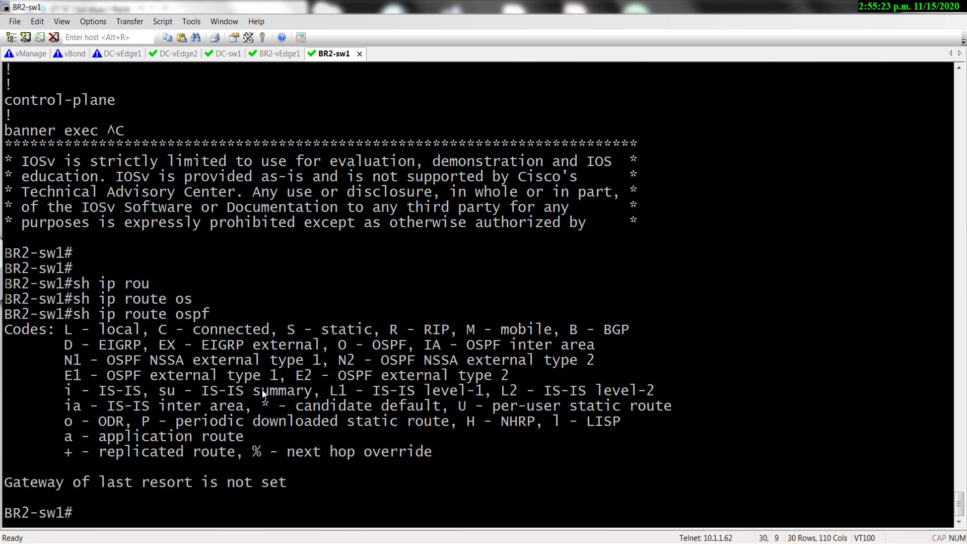
Run 'show ip ospf neighbor' on BR2-sw1, fixing the mistyped neighbor keyword.
type("sh ip osp")
key("Tab")
type("f nne")
key("Tab")
key("Return")
type("s")
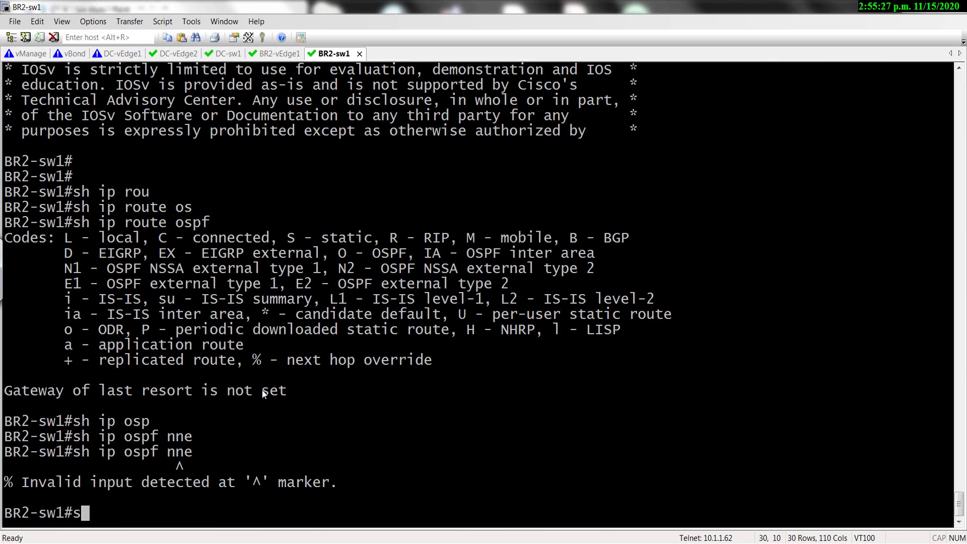
key("Up")
key("BackSpace")
key("BackSpace")
key("BackSpace")
type("ne")
key("Tab")
key("Return")
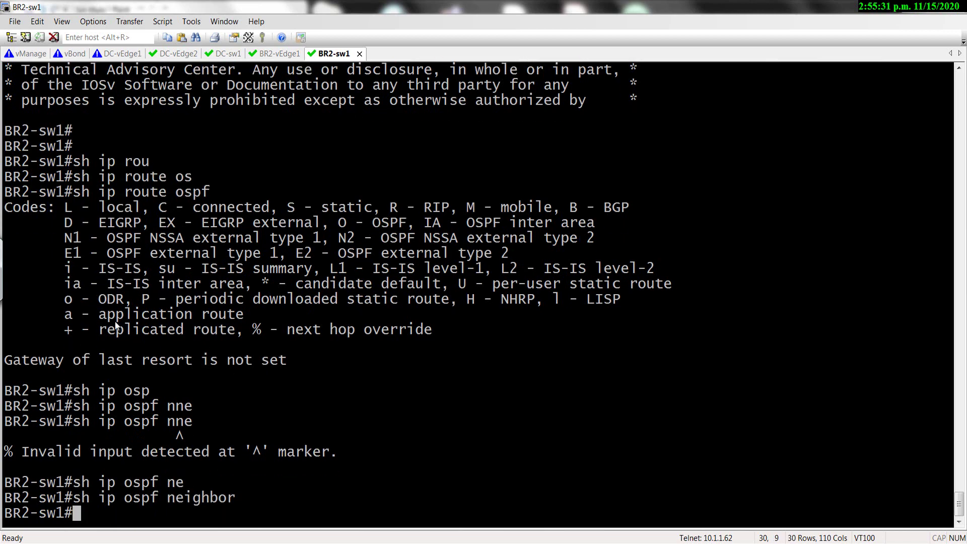
Scroll back up and select the GigabitEthernet0/0 interface configuration.
scroll(195, 356, "up", 12)
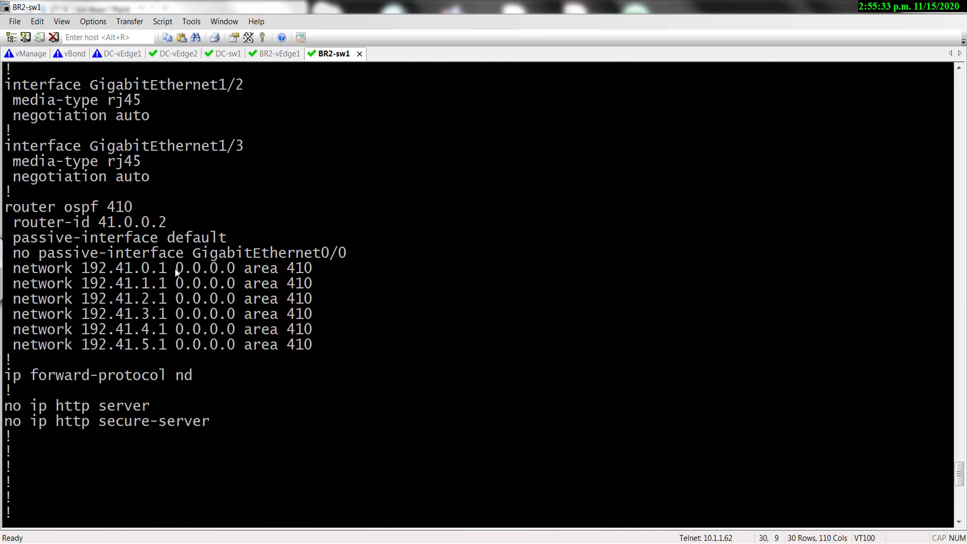
scroll(115, 252, "up", 13)
left_click_drag(90, 252, 266, 341)
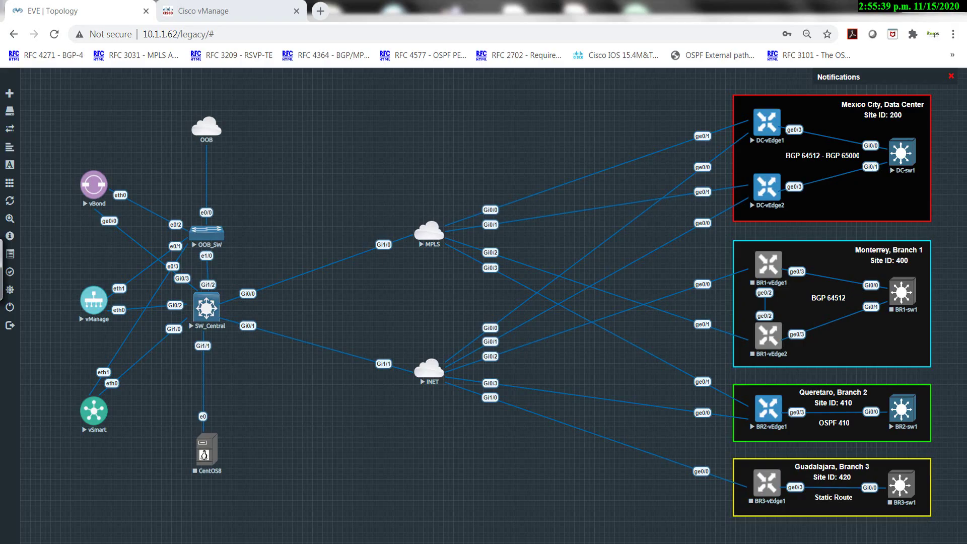
Switch to Chrome and log into vManage with the account username and password.
key("alt+Tab")
left_click(247, 11)
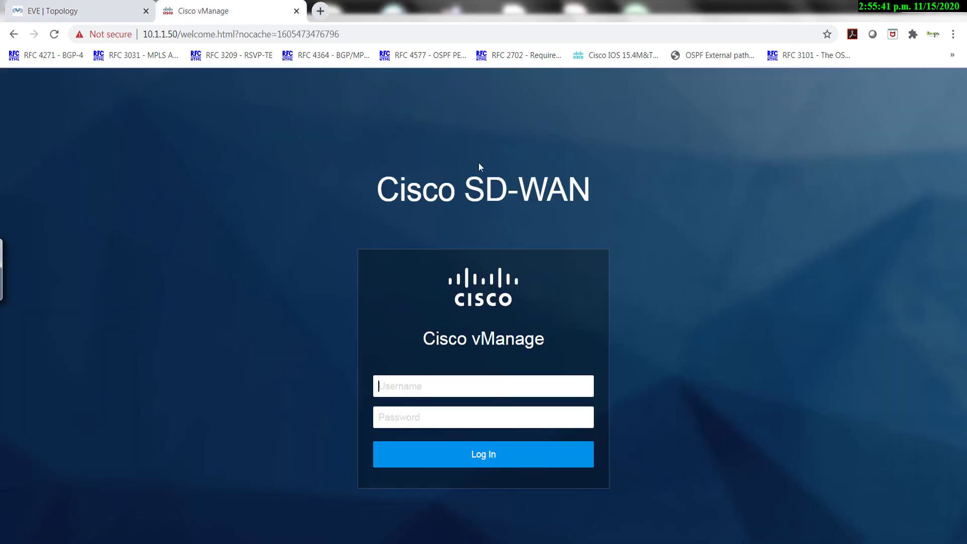
left_click(401, 390)
type("mx-1toops")
key("Tab")
type("••••••••••••")
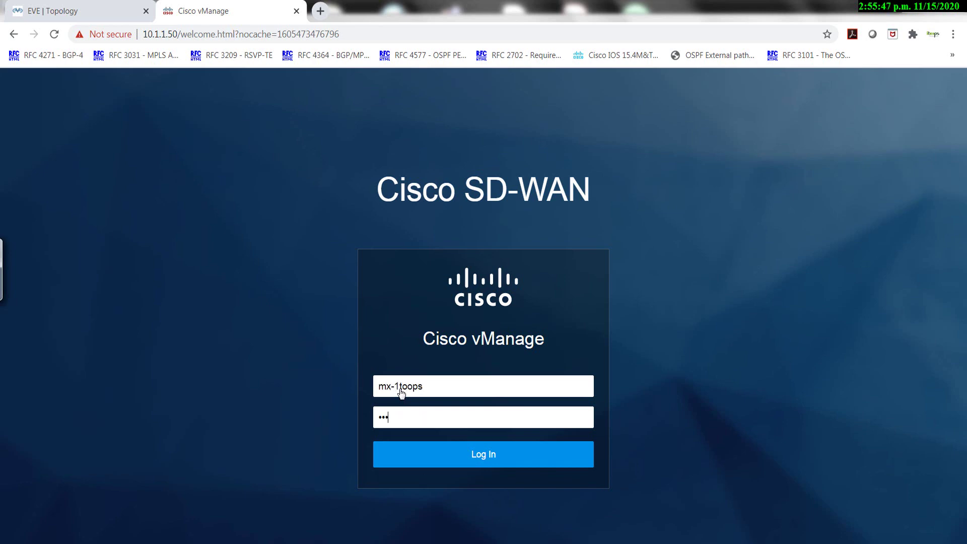
key("Return")
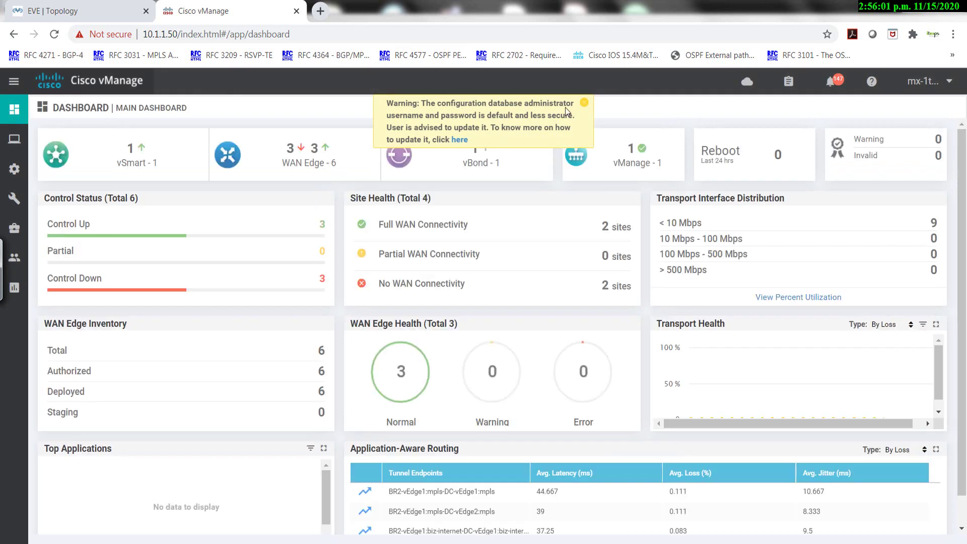
Dismiss the credentials warning, open device templates, and copy the DC-vEdge1 template.
left_click(584, 104)
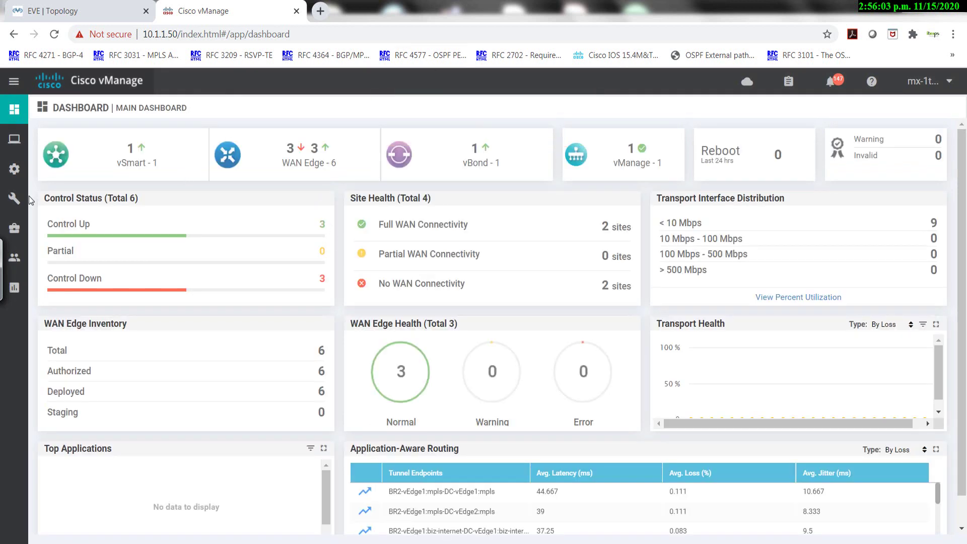
mouse_move(16, 172)
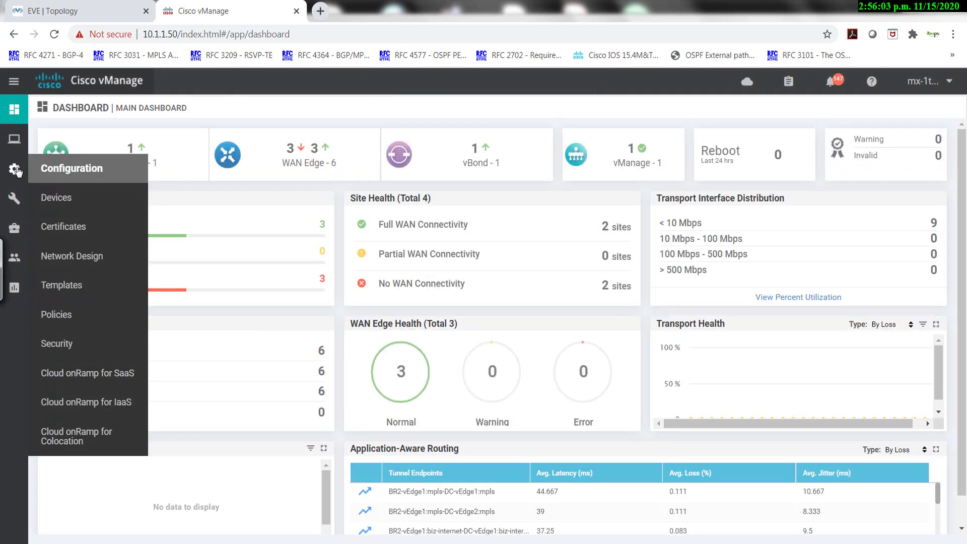
left_click(61, 285)
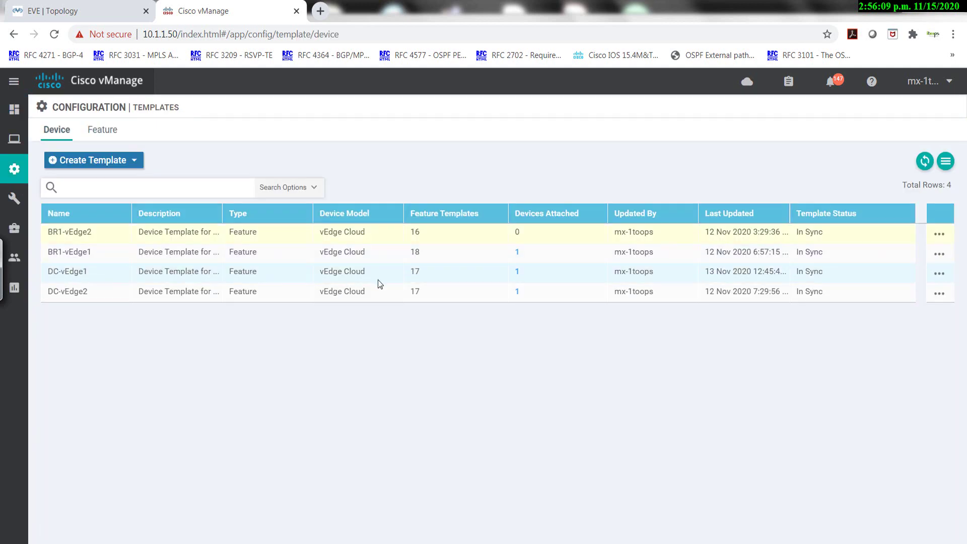
left_click(939, 273)
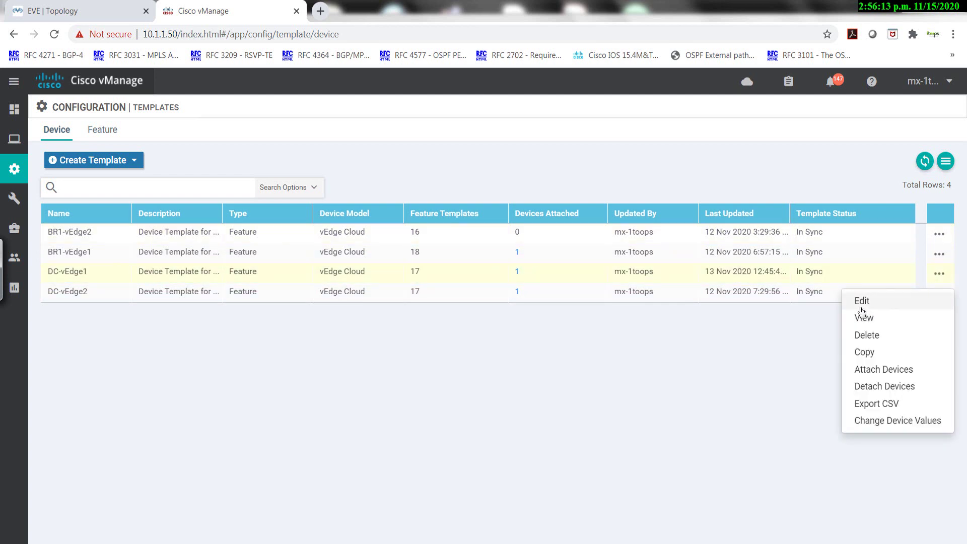
left_click(864, 354)
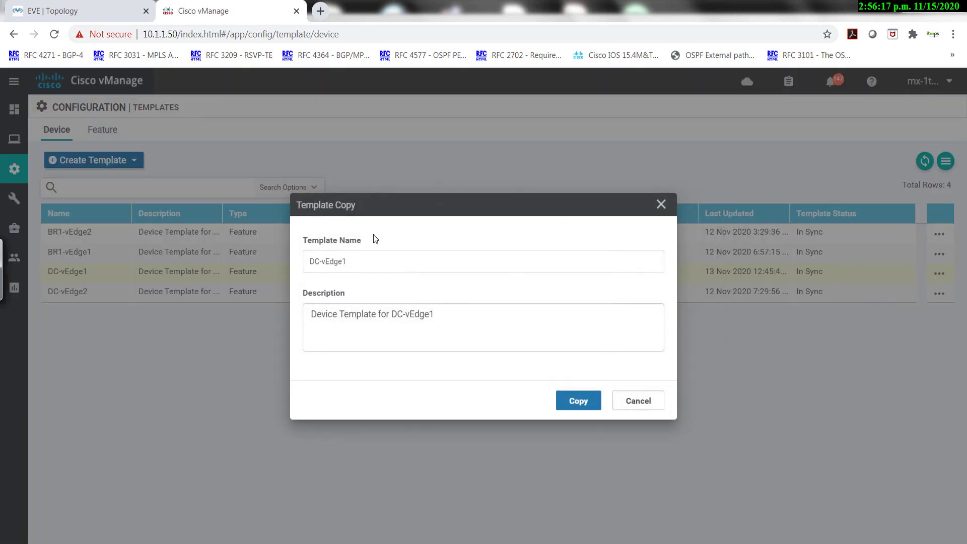
Name the copy BR2-vEdge1 with description 'Device Template for BR2-vEdge1' and create it.
left_click(324, 261)
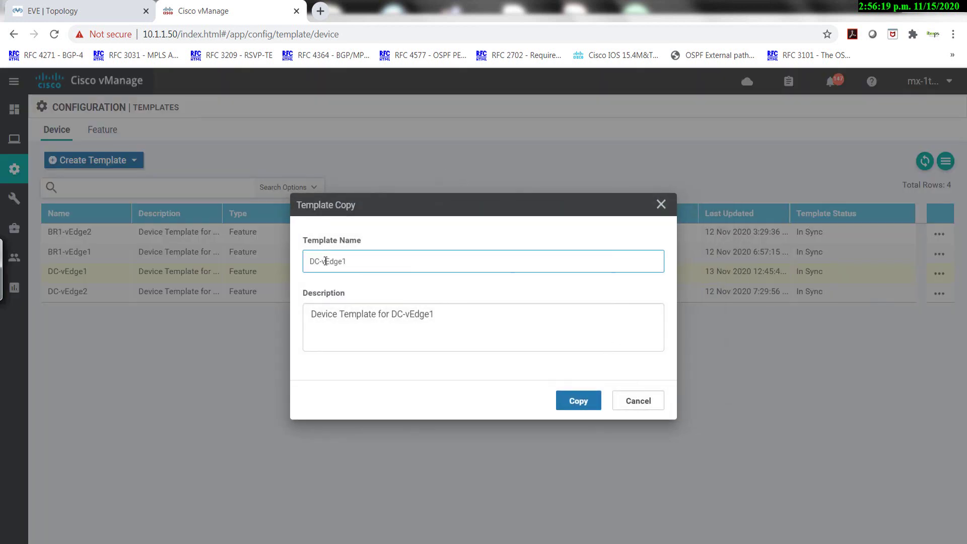
key("BackSpace")
key("BackSpace")
type("BR2")
left_click(440, 315)
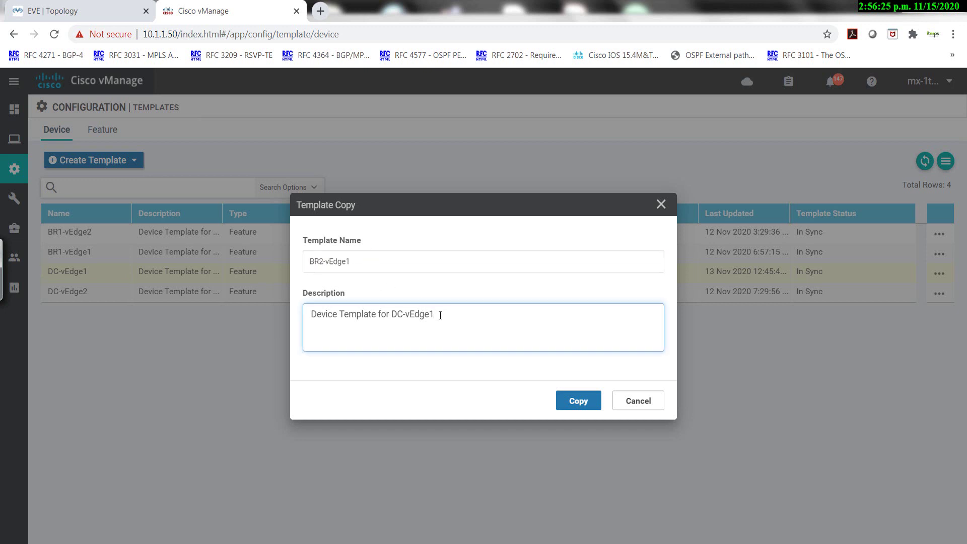
key("BackSpace")
key("BackSpace")
type("br2")
key("BackSpace")
key("BackSpace")
type("BE2")
key("BackSpace")
key("BackSpace")
key("BackSpace")
key("BackSpace")
type("BR2")
left_click(579, 401)
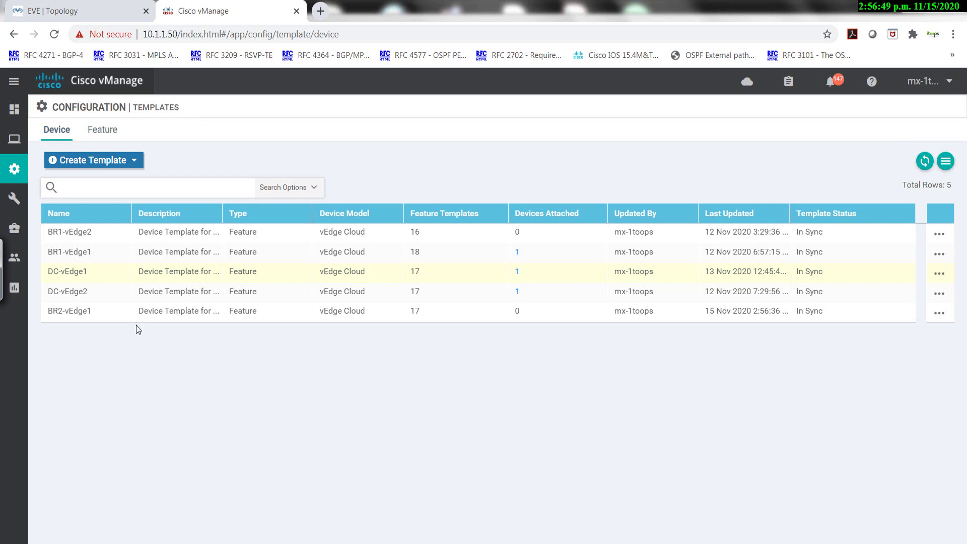
Open the BR2-vEdge1 template for editing and scroll down to Transport & Management VPN.
left_click(170, 311)
left_click_drag(720, 312, 723, 313)
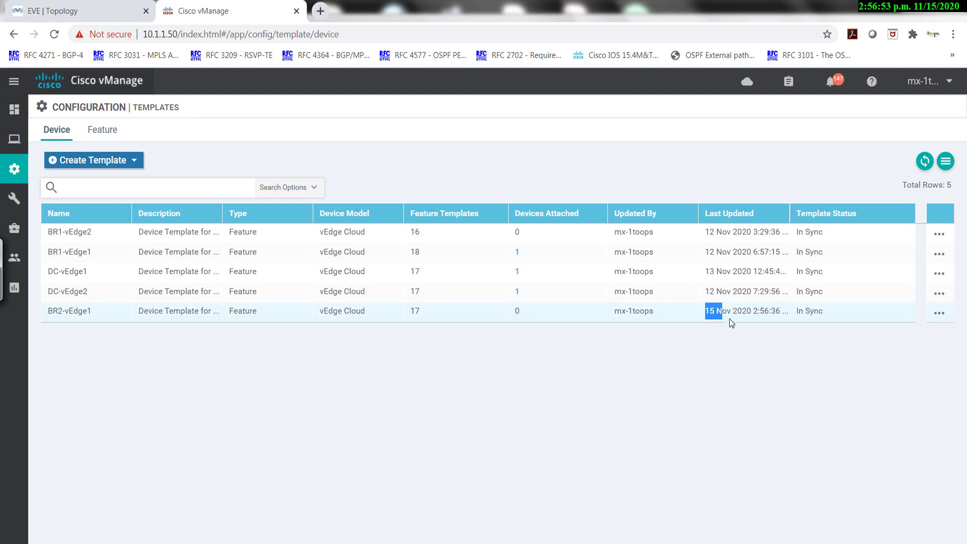
left_click(939, 313)
left_click(878, 340)
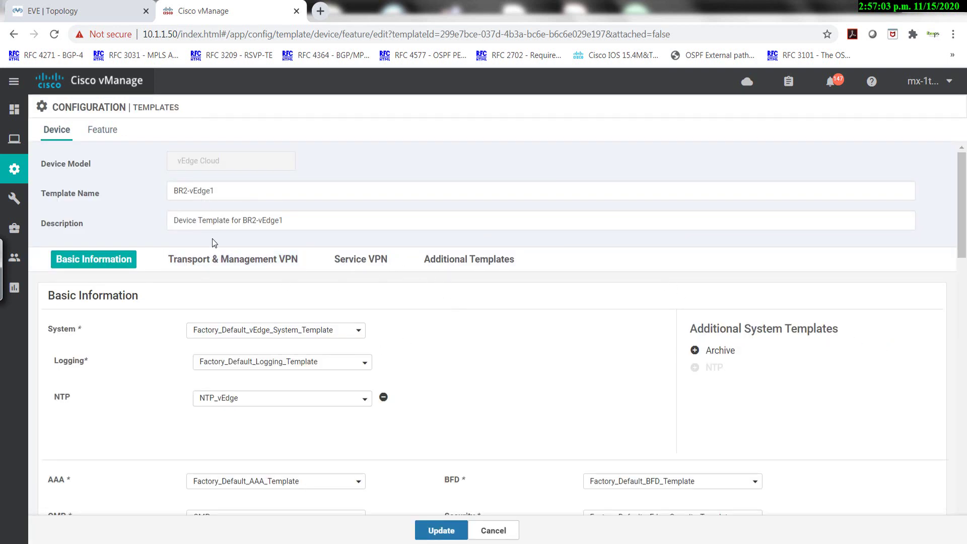
scroll(237, 398, "down", 1)
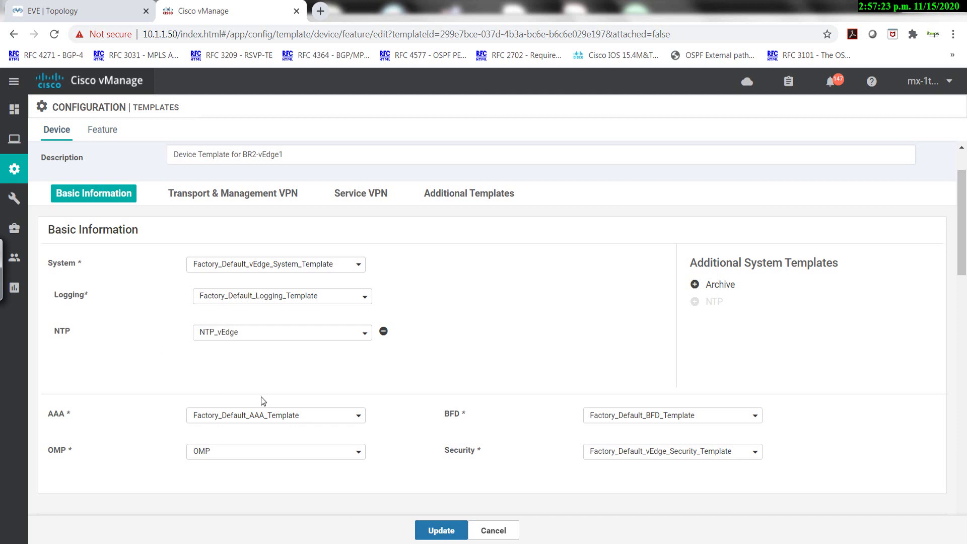
scroll(261, 397, "down", 2)
scroll(260, 397, "down", 1)
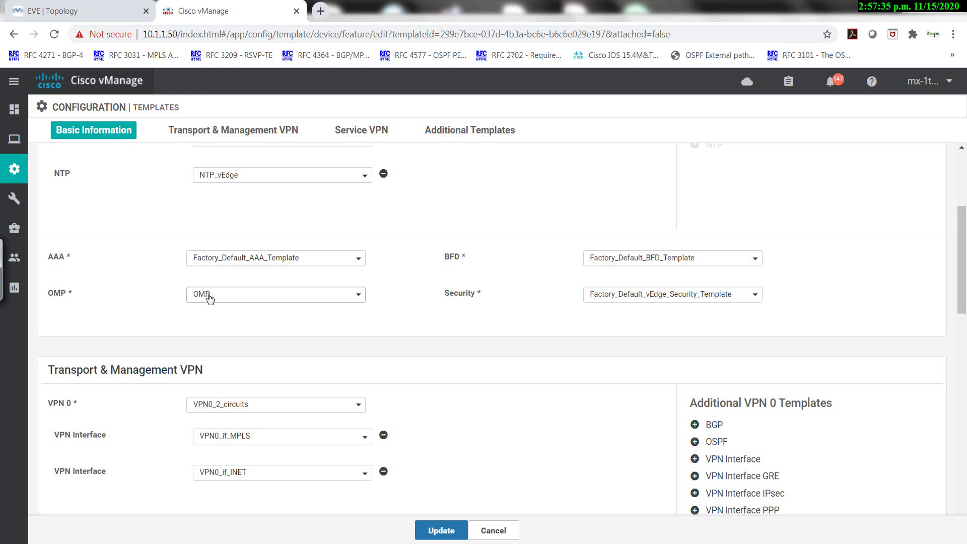
key("alt+Tab")
key("alt+Tab")
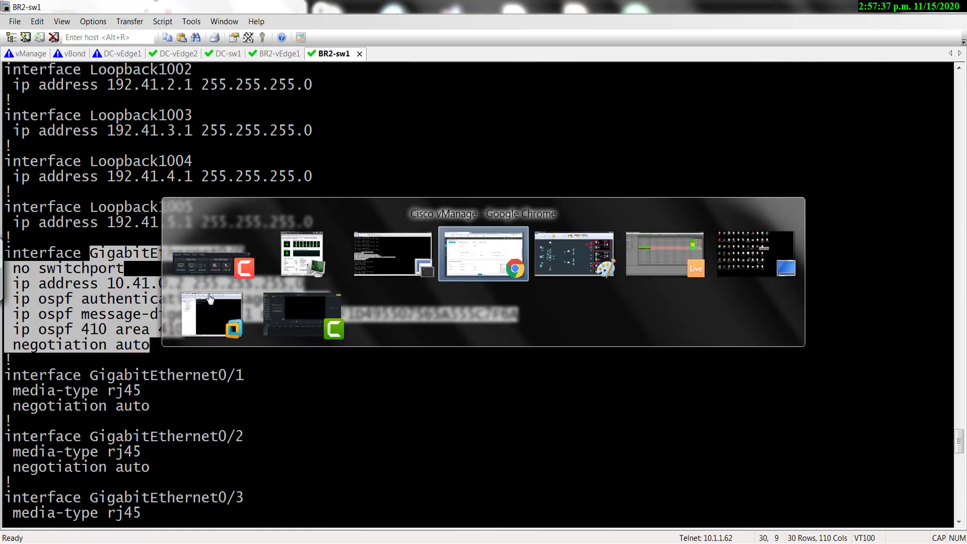
In Paint, mark the data center and MPLS/INET clouds in red, labelled OMP, linked toward vSmart.
key("Tab")
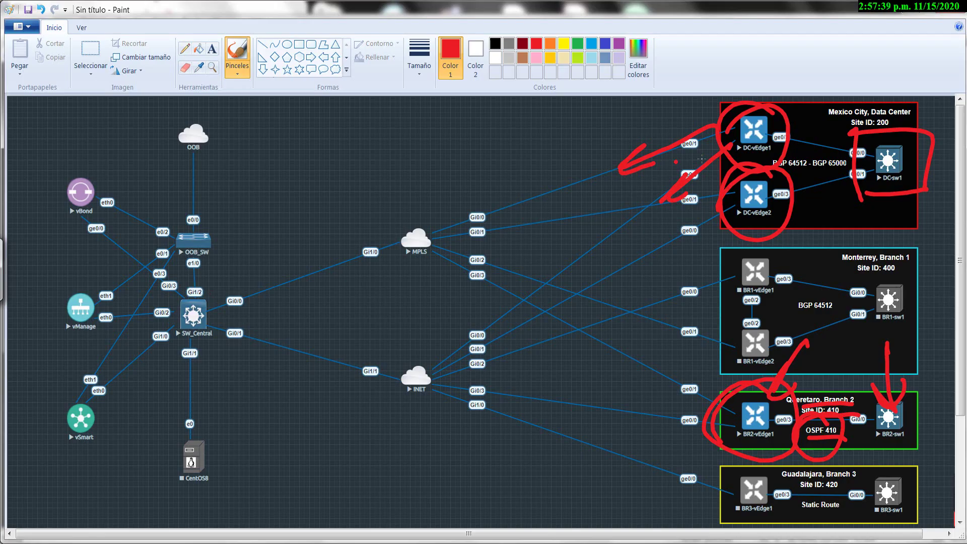
mouse_move(818, 145)
left_mouse_down()
mouse_move(767, 164)
mouse_move(788, 121)
left_mouse_up()
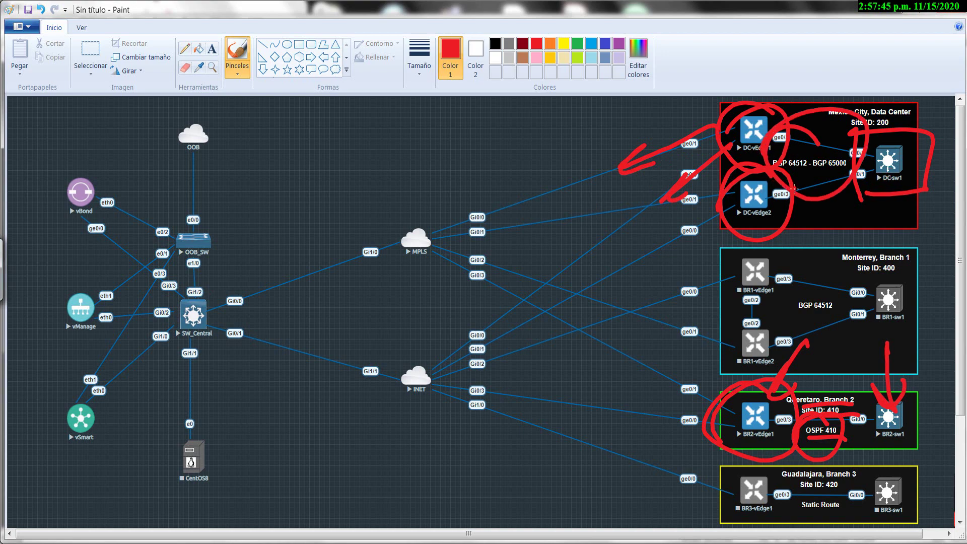
left_click(607, 212)
mouse_move(442, 211)
left_mouse_down()
mouse_move(352, 302)
mouse_move(574, 418)
mouse_move(433, 194)
left_mouse_up()
left_click_drag(383, 247, 436, 180)
left_click(489, 321)
mouse_move(455, 264)
left_mouse_down()
mouse_move(443, 269)
mouse_move(499, 309)
left_mouse_up()
mouse_move(491, 272)
left_mouse_down()
mouse_move(528, 221)
mouse_move(539, 280)
left_mouse_up()
left_click_drag(468, 358, 602, 231)
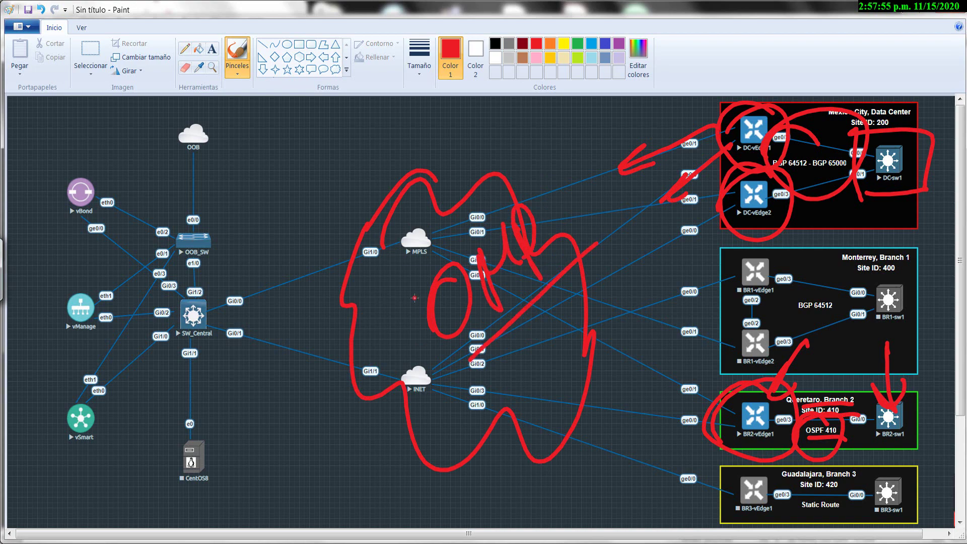
mouse_move(444, 298)
left_mouse_down()
mouse_move(253, 231)
mouse_move(96, 388)
mouse_move(100, 379)
left_mouse_up()
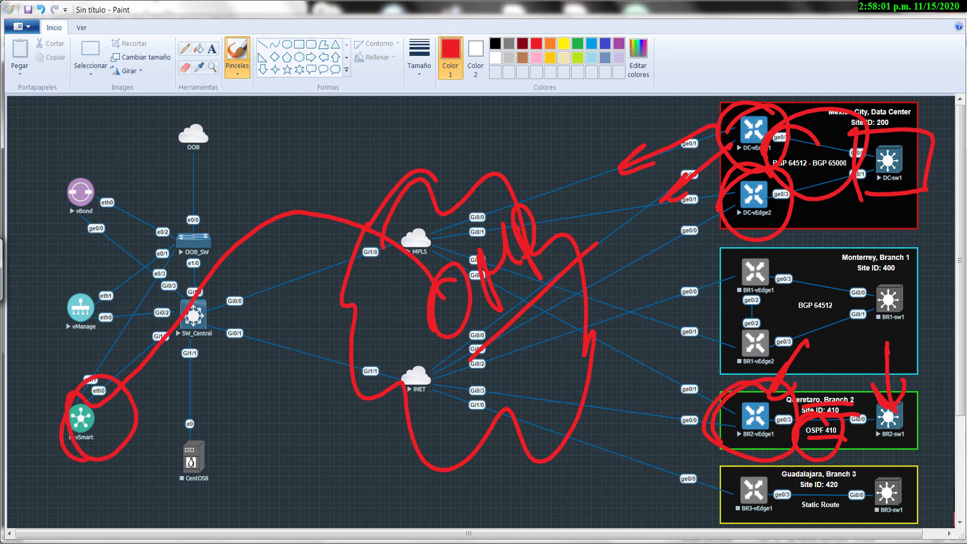
Circle the BGP 64512 - BGP 65000 label and draw red arrows from the Data Center routers.
mouse_move(798, 181)
left_mouse_down()
mouse_move(849, 161)
mouse_move(775, 161)
mouse_move(794, 191)
left_mouse_up()
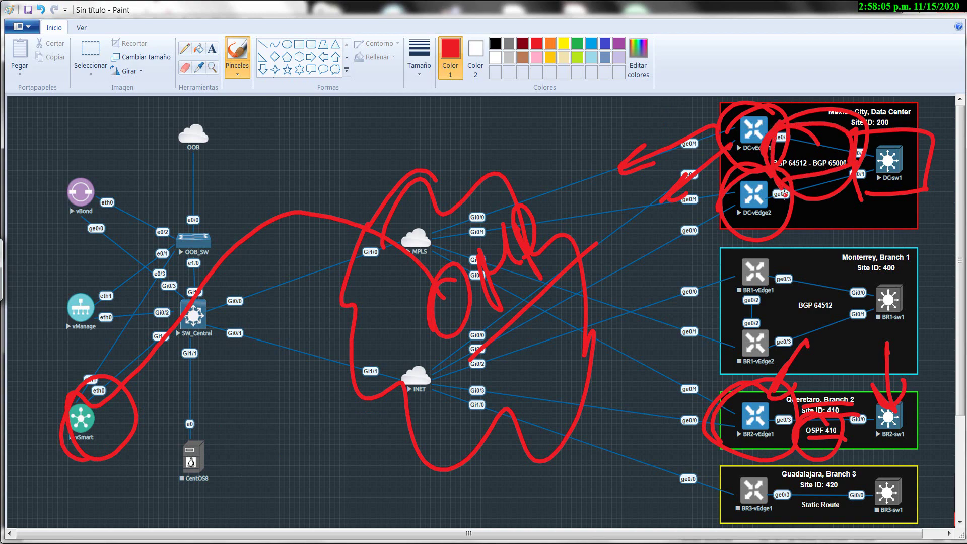
key("ctrl+z")
key("ctrl+z")
key("ctrl+z")
key("ctrl+z")
key("ctrl+z")
key("ctrl+z")
key("ctrl+z")
key("ctrl+z")
key("ctrl+z")
key("ctrl+z")
key("ctrl+z")
key("ctrl+z")
key("ctrl+z")
key("ctrl+z")
key("ctrl+z")
key("ctrl+z")
key("ctrl+z")
key("ctrl+z")
key("ctrl+z")
key("ctrl+z")
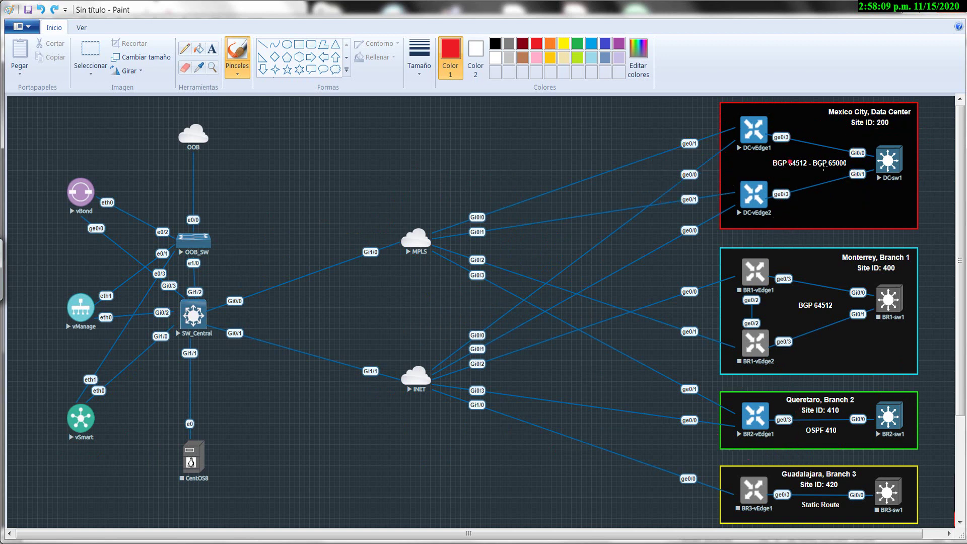
mouse_move(790, 133)
left_mouse_down()
mouse_move(822, 147)
mouse_move(785, 137)
mouse_move(629, 166)
mouse_move(647, 161)
left_mouse_up()
mouse_move(801, 157)
left_mouse_down()
mouse_move(651, 229)
mouse_move(656, 252)
left_mouse_up()
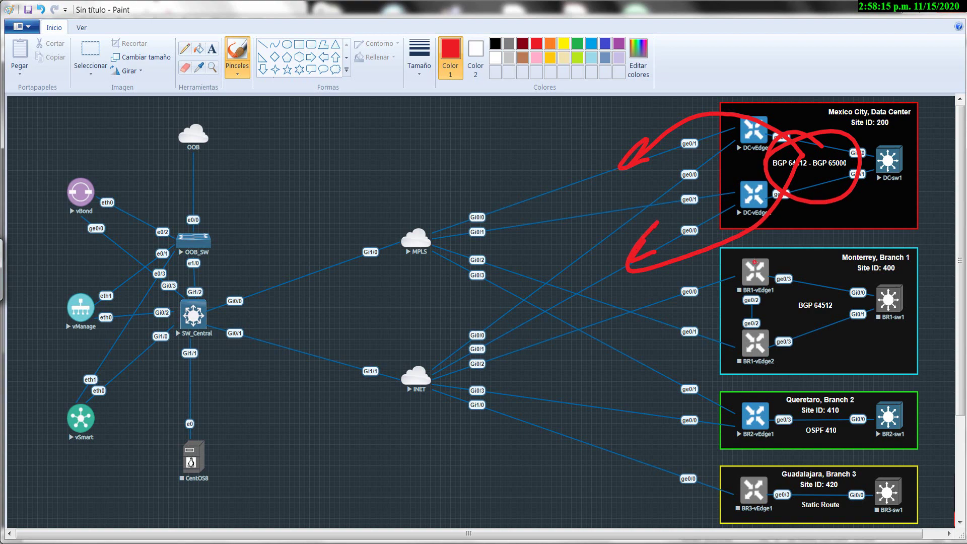
key("alt+Tab")
key("alt+Tab")
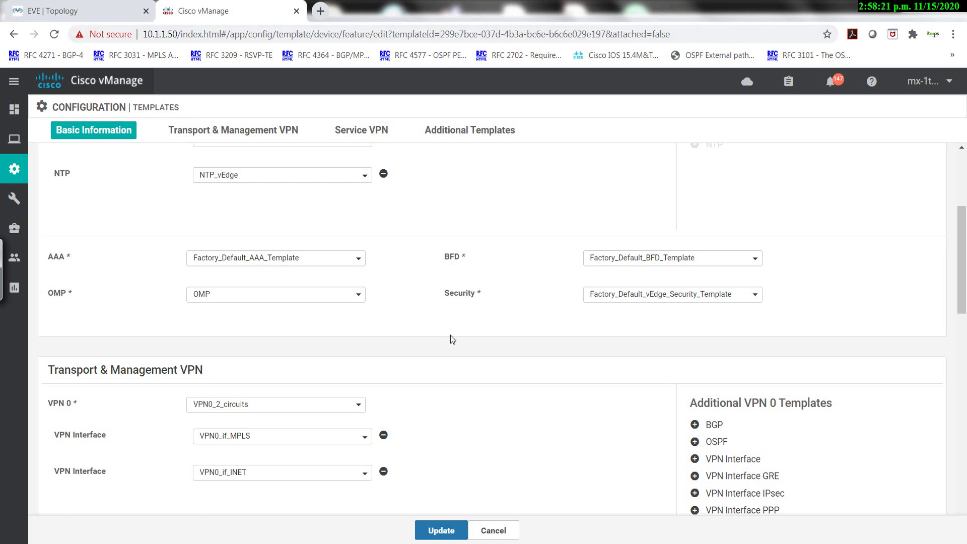
Set the OMP template to Factory_Default_vEdge_OMP_Template.
left_click(358, 299)
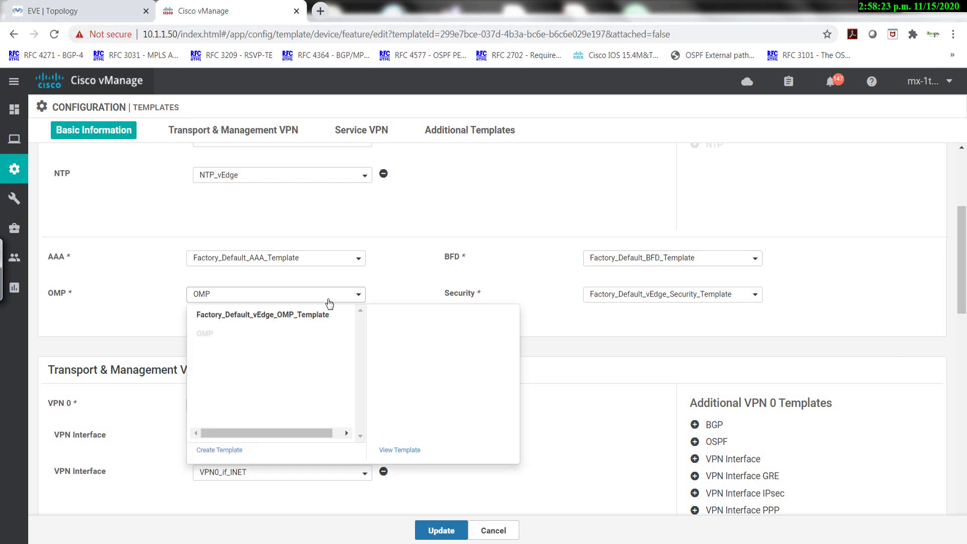
left_click(266, 316)
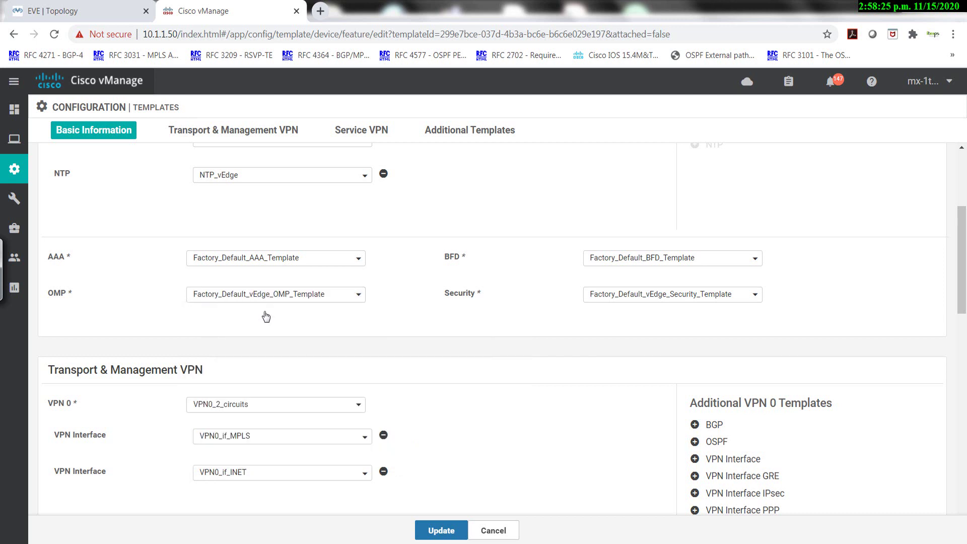
scroll(268, 313, "down", 1)
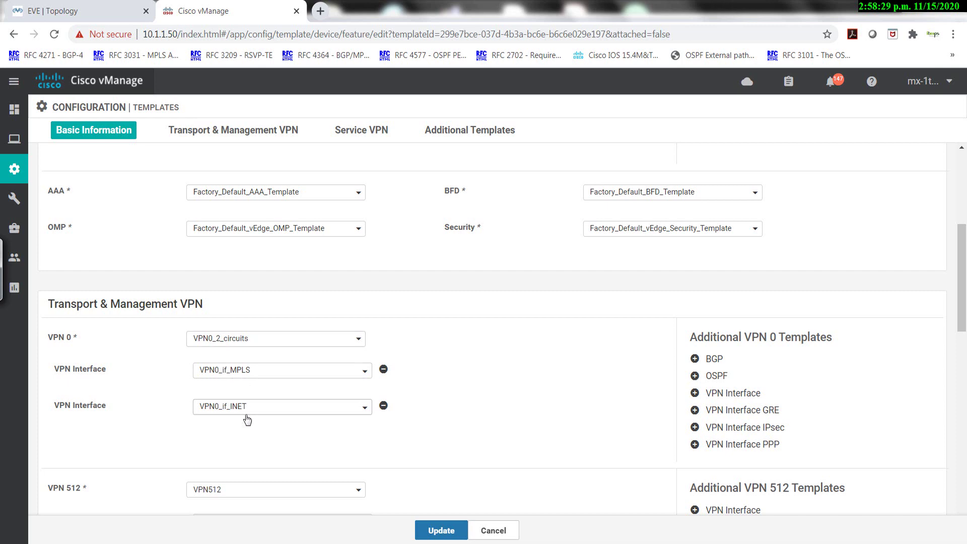
scroll(260, 403, "down", 3)
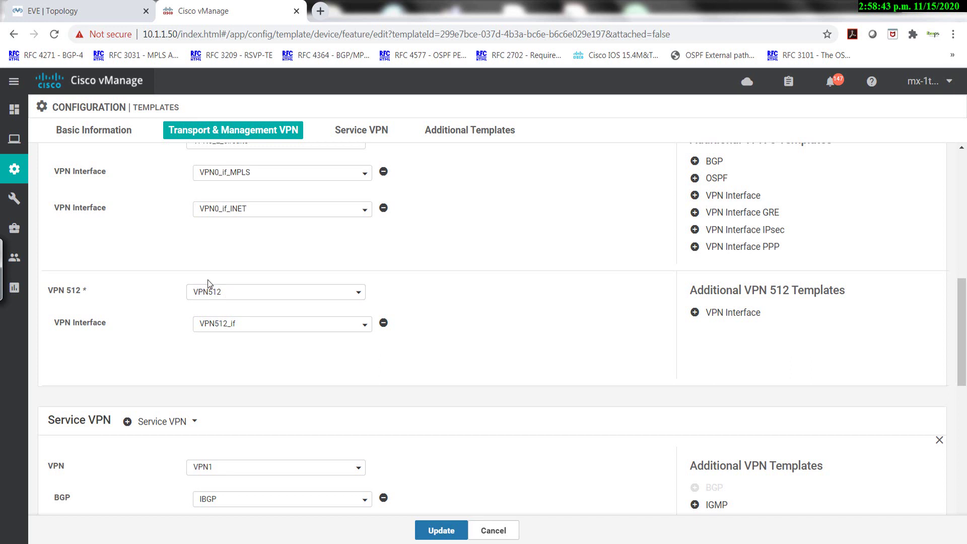
Remove VPN1's IBGP template and bring up its OSPF template choices.
scroll(208, 280, "down", 3)
scroll(222, 354, "down", 2)
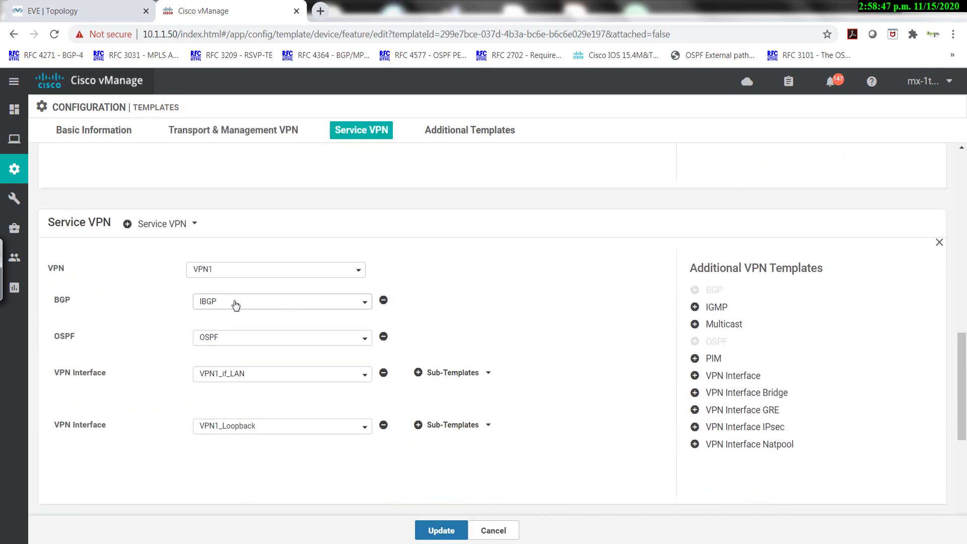
left_click(383, 301)
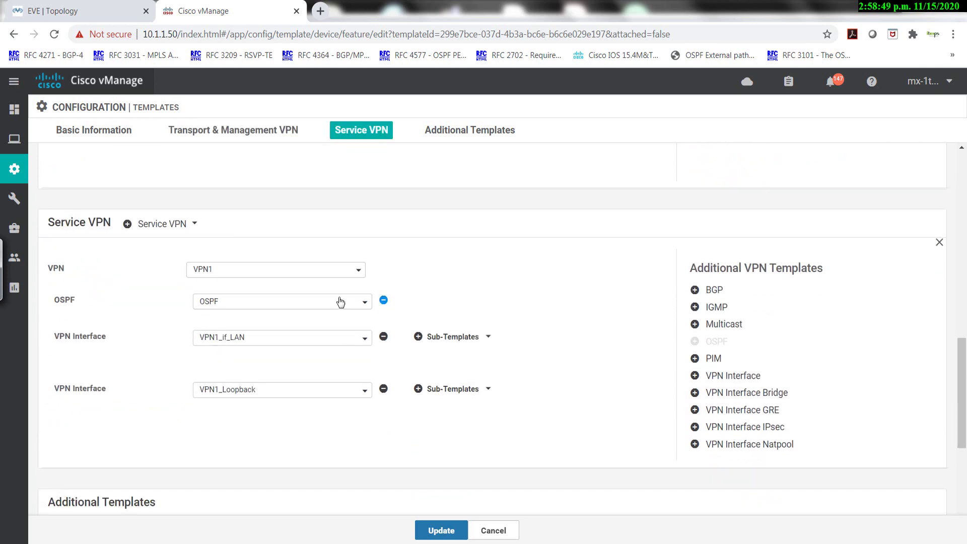
left_click(365, 305)
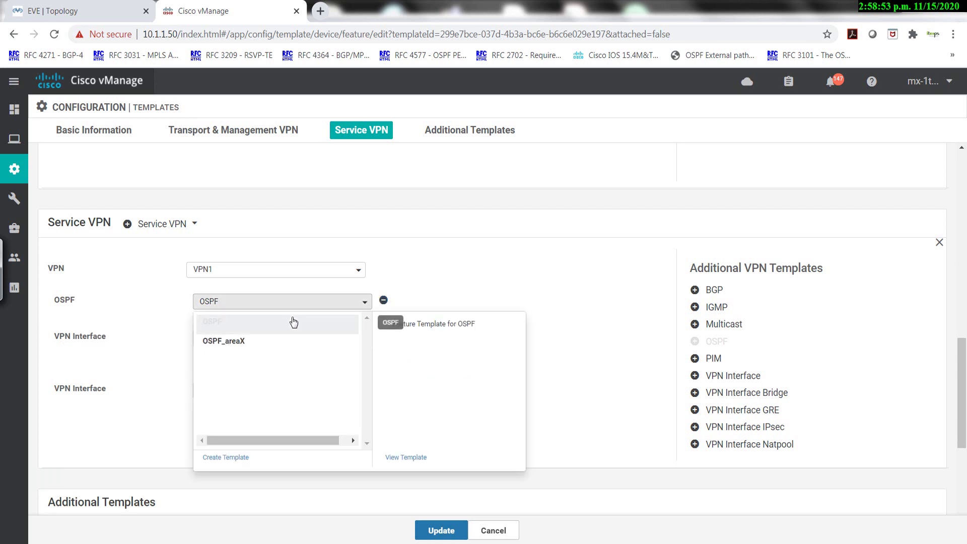
key("alt+Tab")
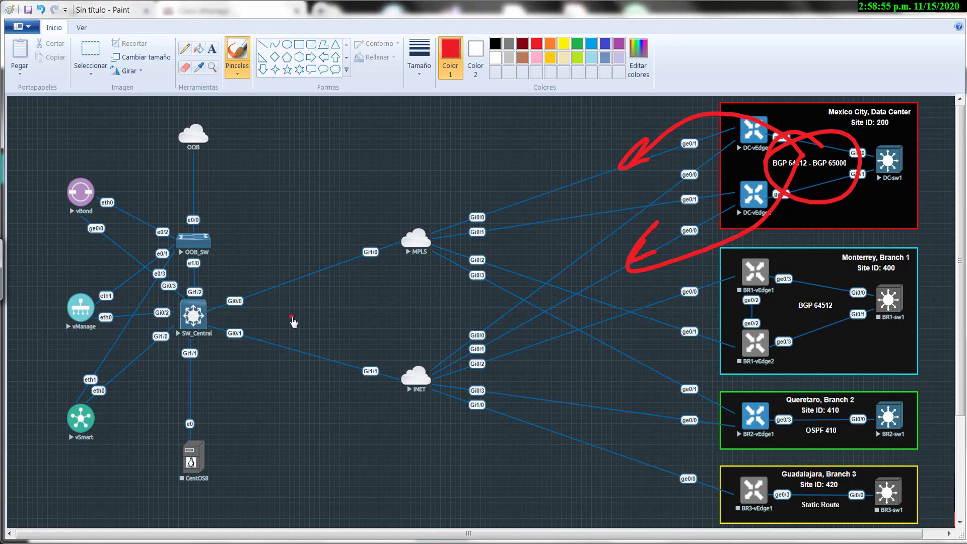
Circle 'OSPF 410' in red in the Queretaro Branch 2 box.
mouse_move(818, 418)
left_mouse_down()
mouse_move(806, 422)
mouse_move(838, 409)
left_mouse_up()
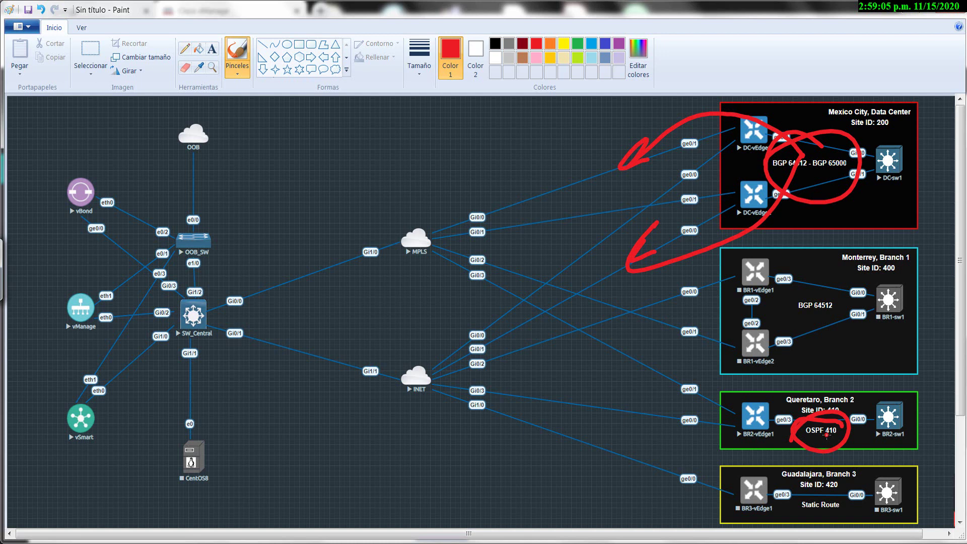
key("alt+Tab")
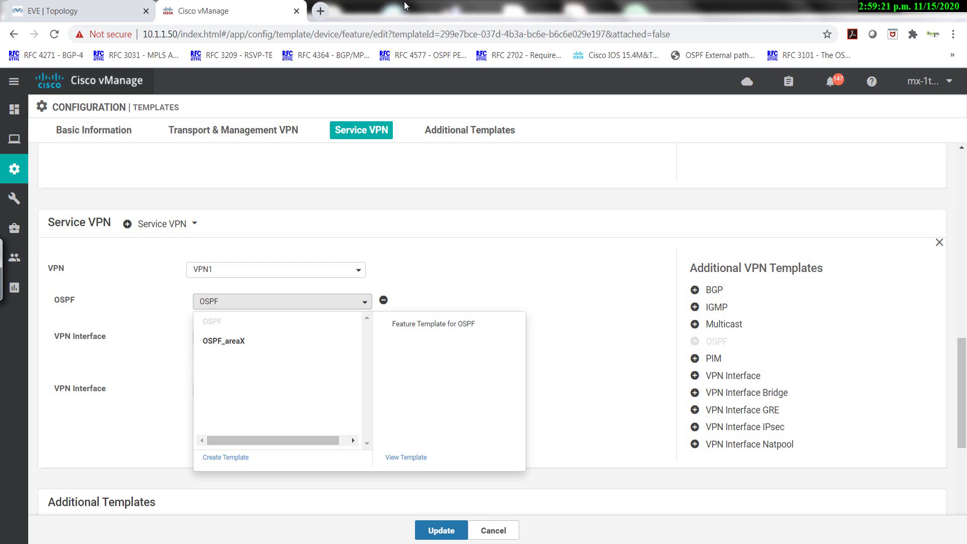
Choose OSPF_areaX as VPN1's OSPF template and save the BR2-vEdge1 device template.
left_click(213, 342)
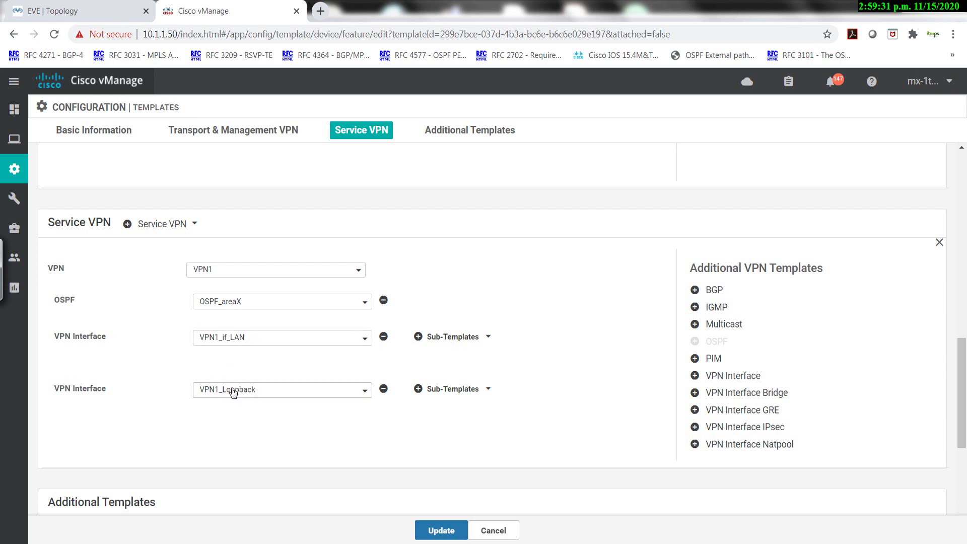
scroll(277, 369, "down", 5)
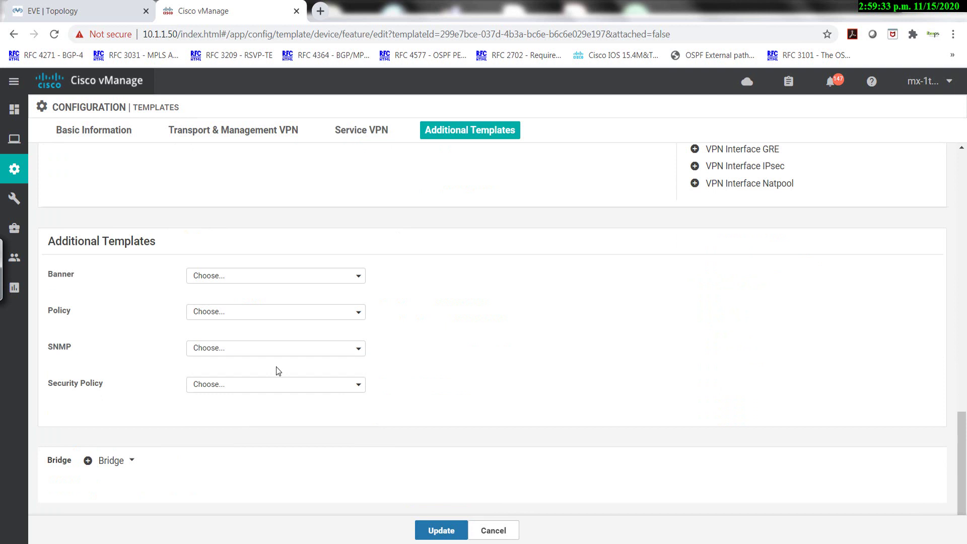
scroll(276, 371, "up", 3)
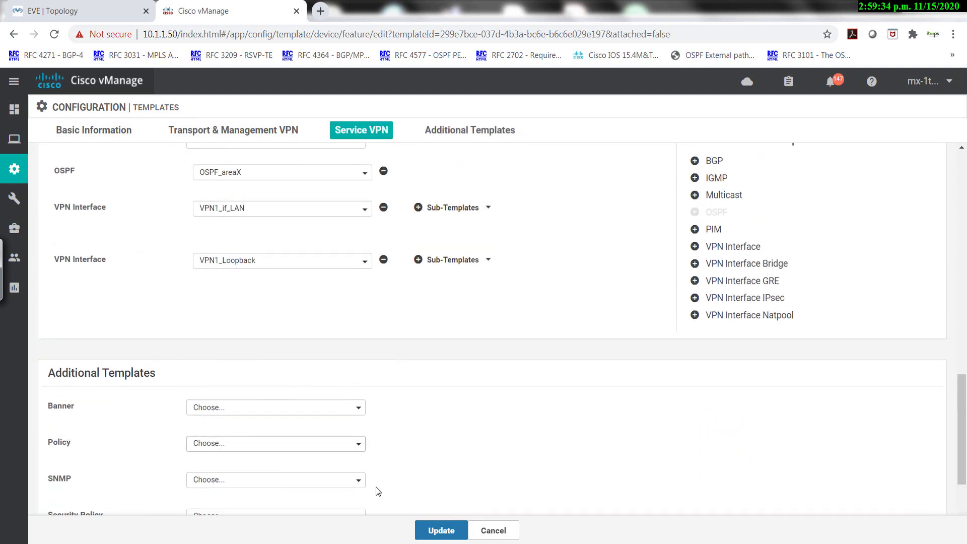
left_click(438, 535)
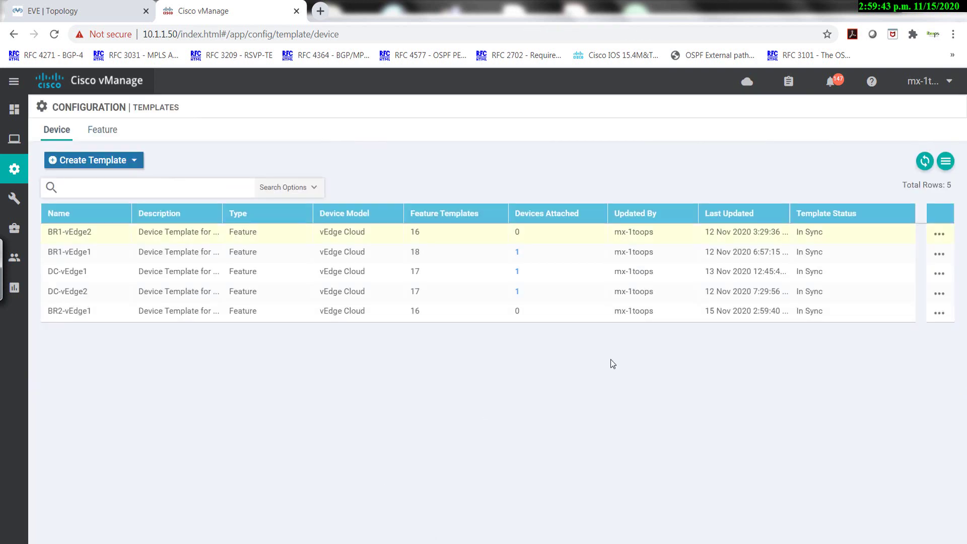
Attach the BR2-vEdge1 template to the BR2-vEdge1 device (1.1.41.1).
left_click(939, 314)
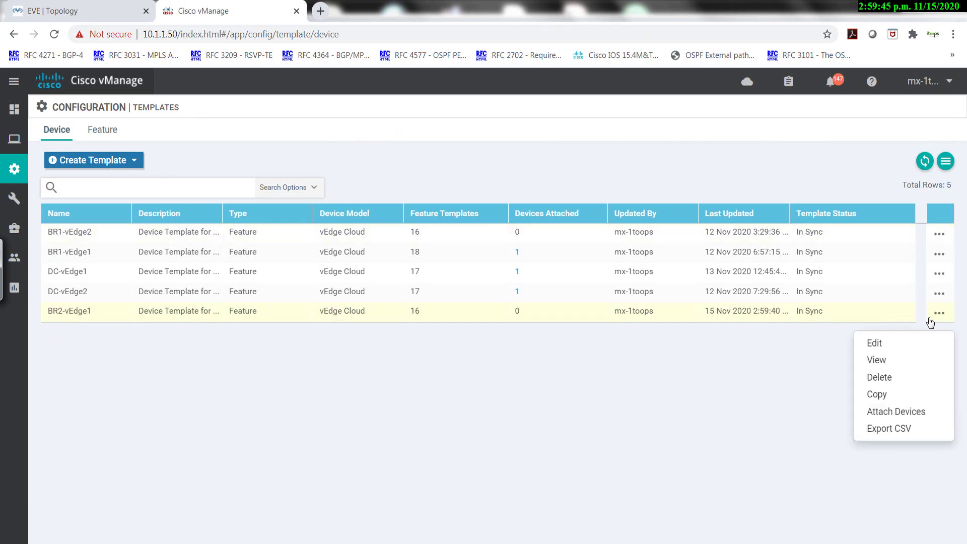
left_click(896, 412)
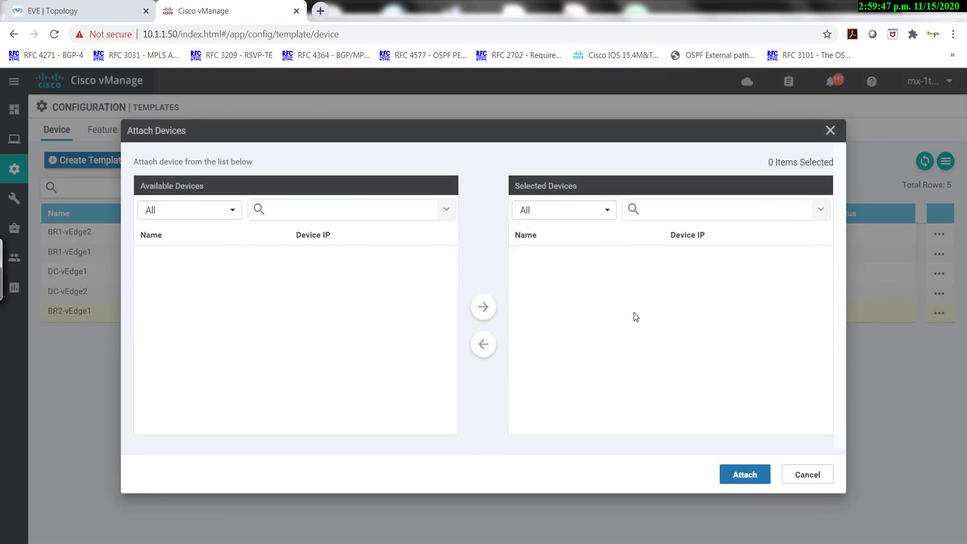
left_click(171, 297)
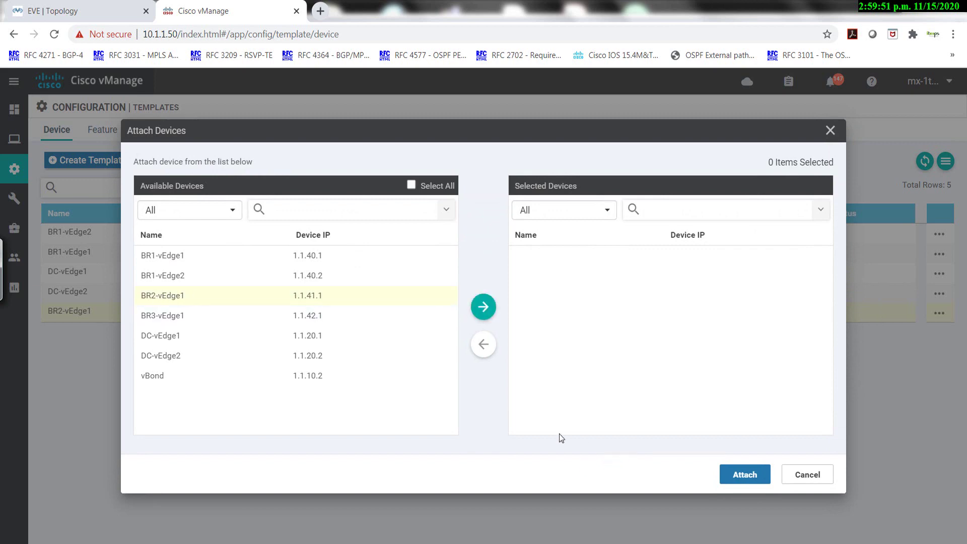
left_click(482, 306)
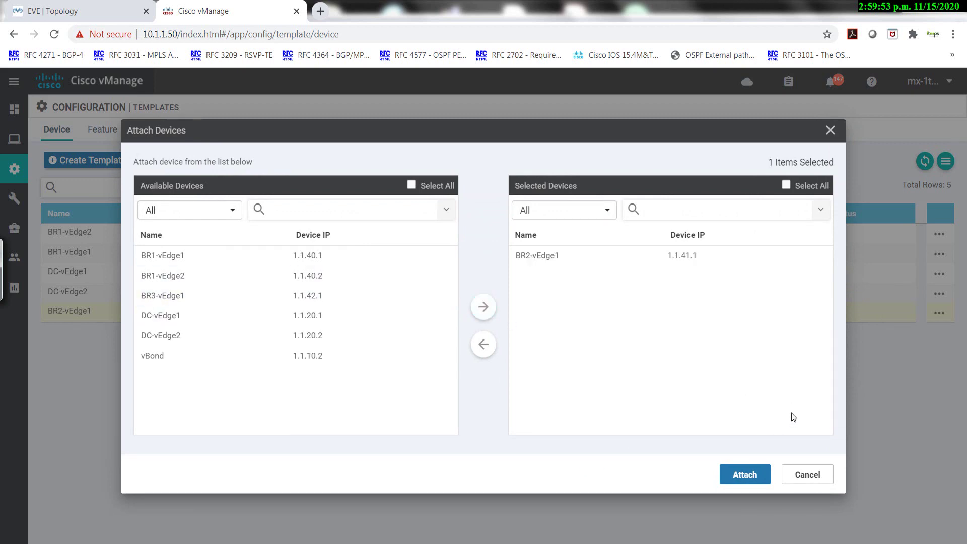
left_click(741, 473)
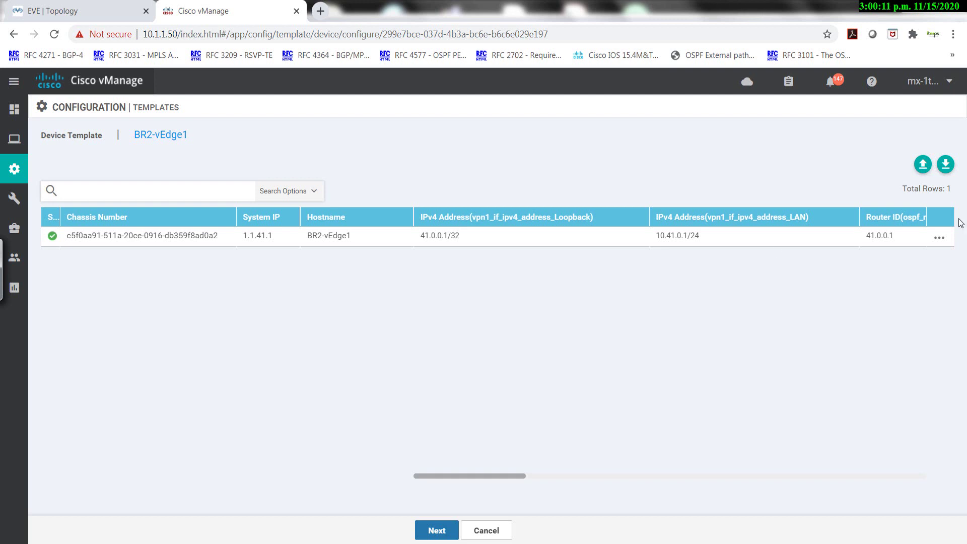
Open the actions menu at the end of the BR2-vEdge1 device row.
left_click(939, 240)
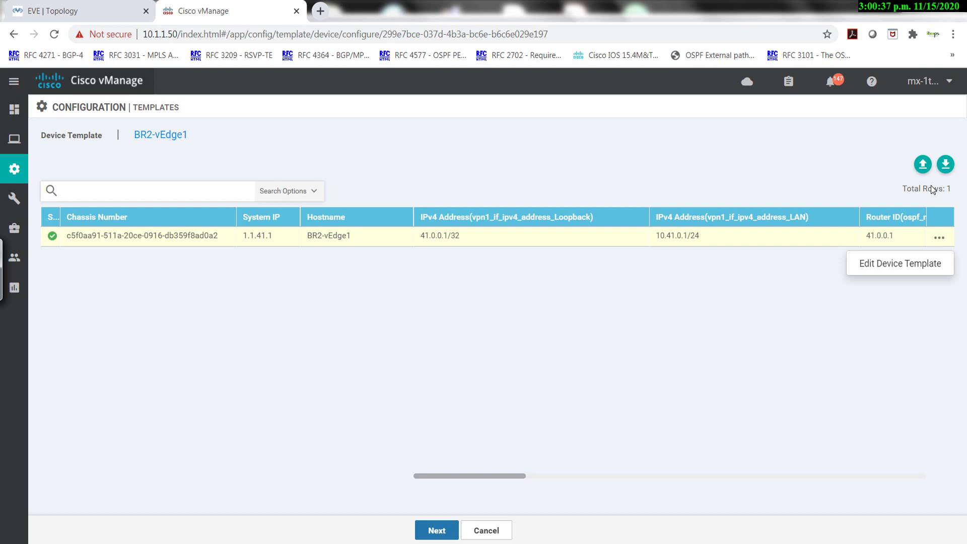
Open BR2-vEdge1's template values and review its loopback 41.0.0.1/32, LAN 10.41.0.1/24 and OSPF router ID.
left_click(910, 266)
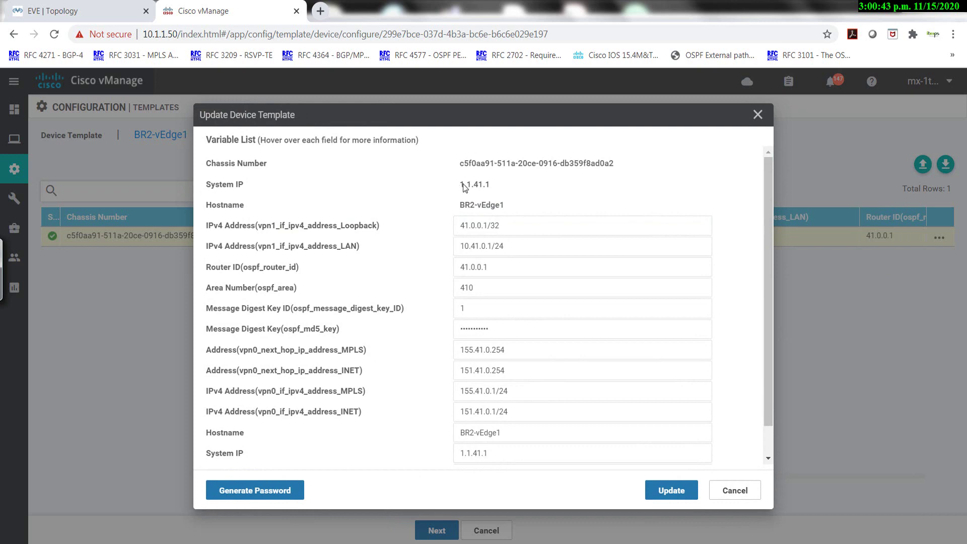
left_click_drag(491, 187, 434, 157)
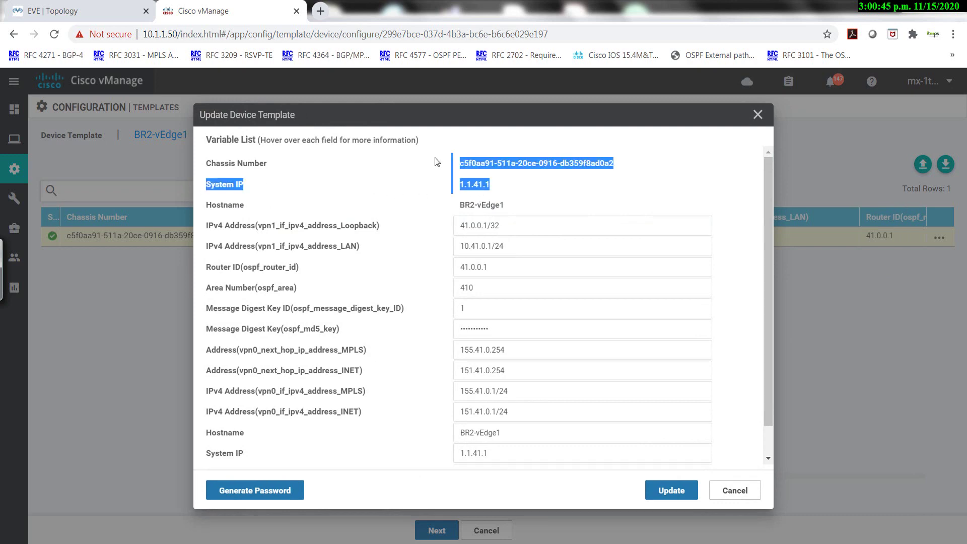
left_click_drag(490, 206, 461, 208)
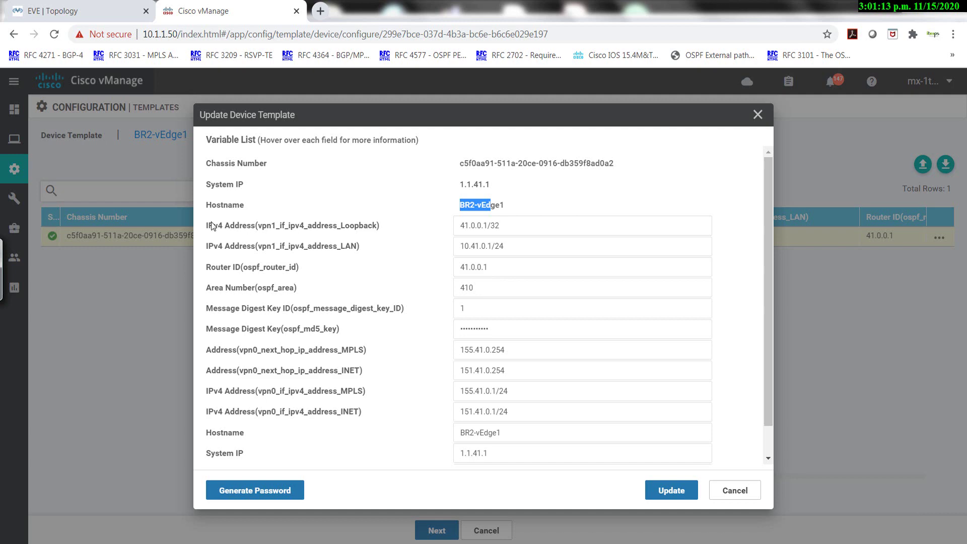
left_click_drag(208, 228, 271, 228)
left_click_drag(207, 246, 255, 230)
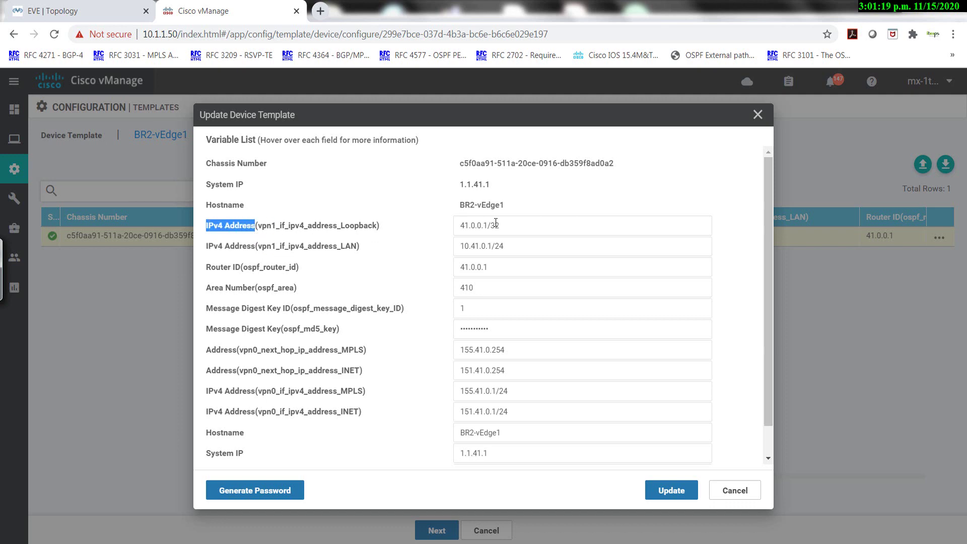
left_click_drag(500, 223, 487, 225)
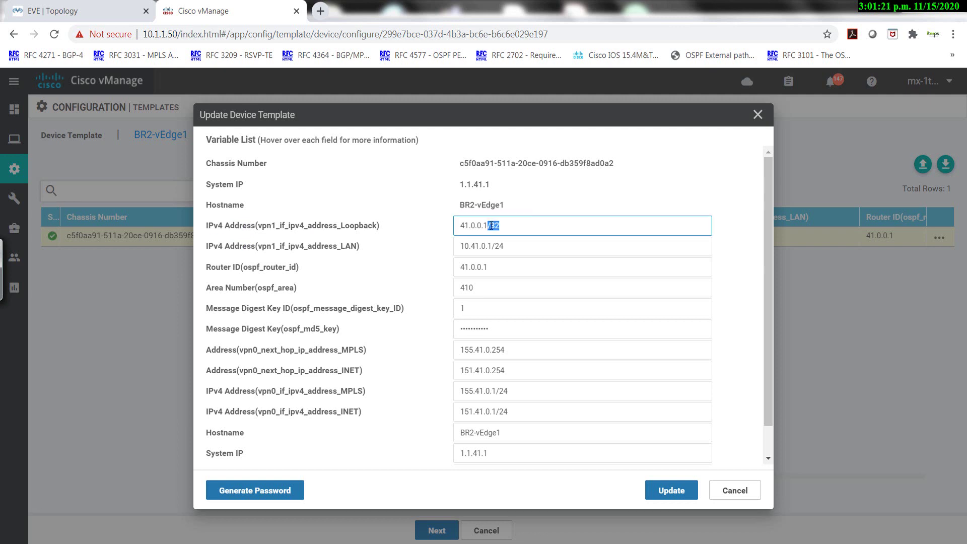
left_click(462, 225)
left_click_drag(512, 227, 439, 232)
left_click_drag(509, 249, 435, 254)
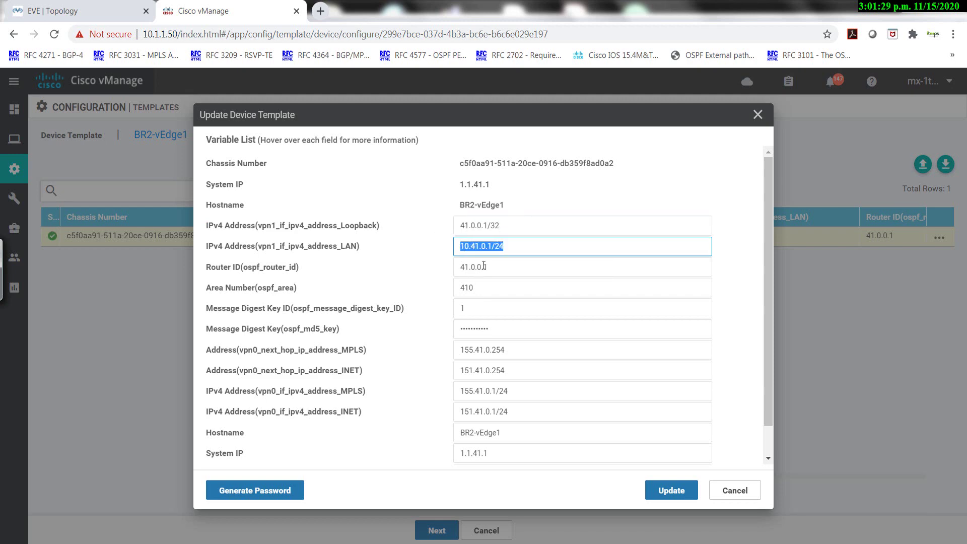
left_click_drag(498, 267, 437, 274)
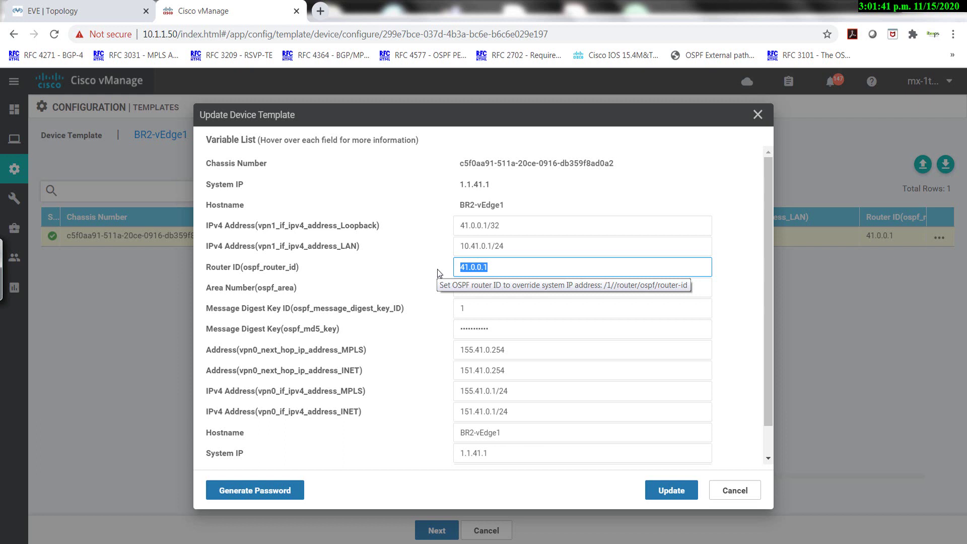
Review OSPF area 410, next-hops, System IP 1.1.41.1 and Site ID 410, then save with Update.
left_click(469, 291)
double_click(469, 291)
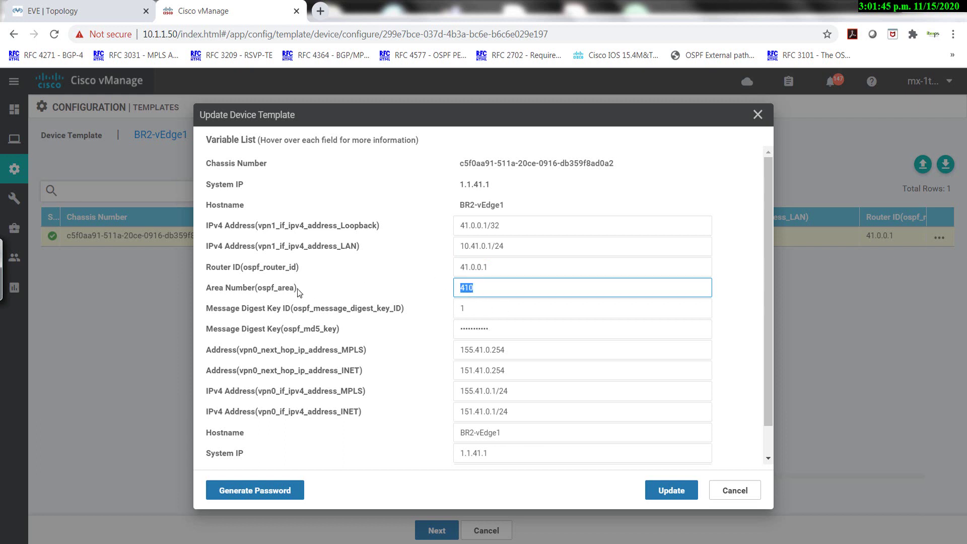
left_click_drag(296, 288, 259, 292)
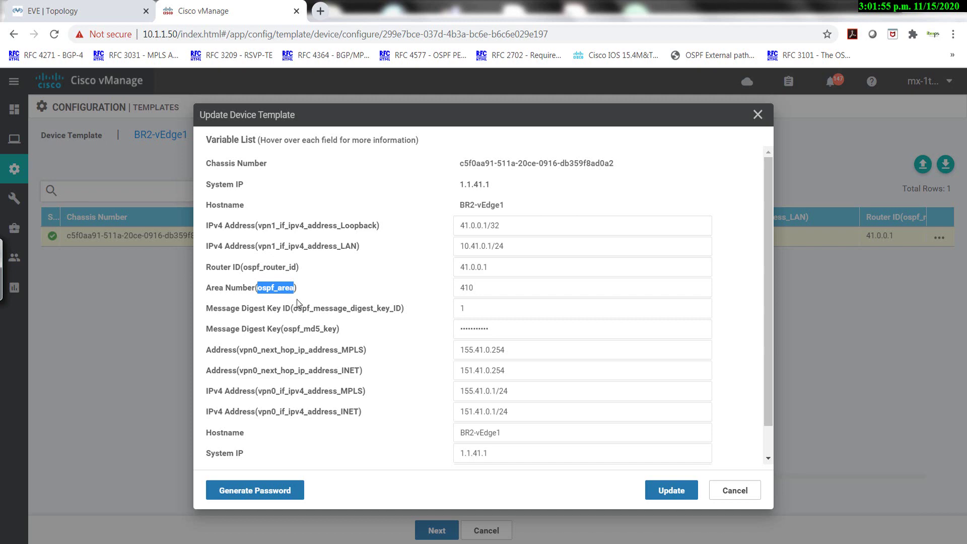
left_click_drag(257, 313, 324, 312)
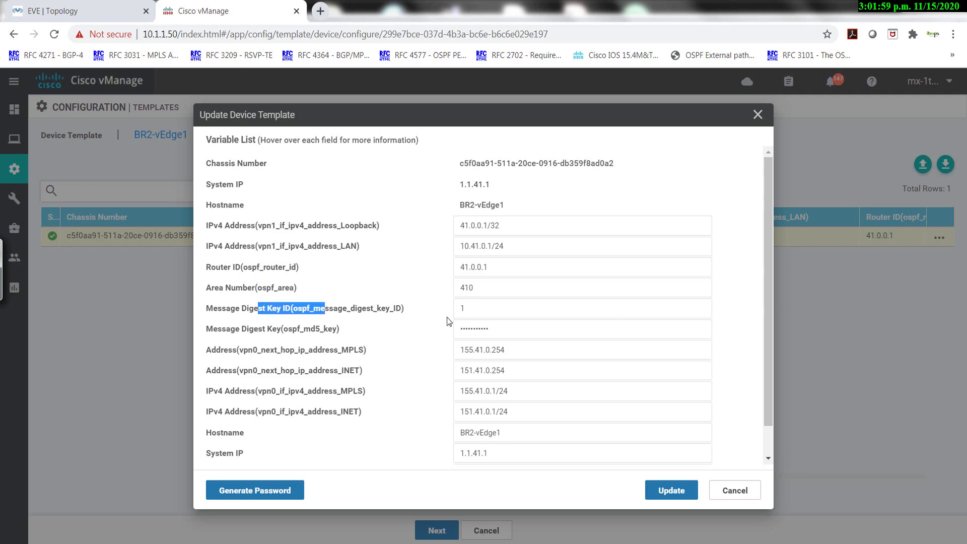
double_click(498, 330)
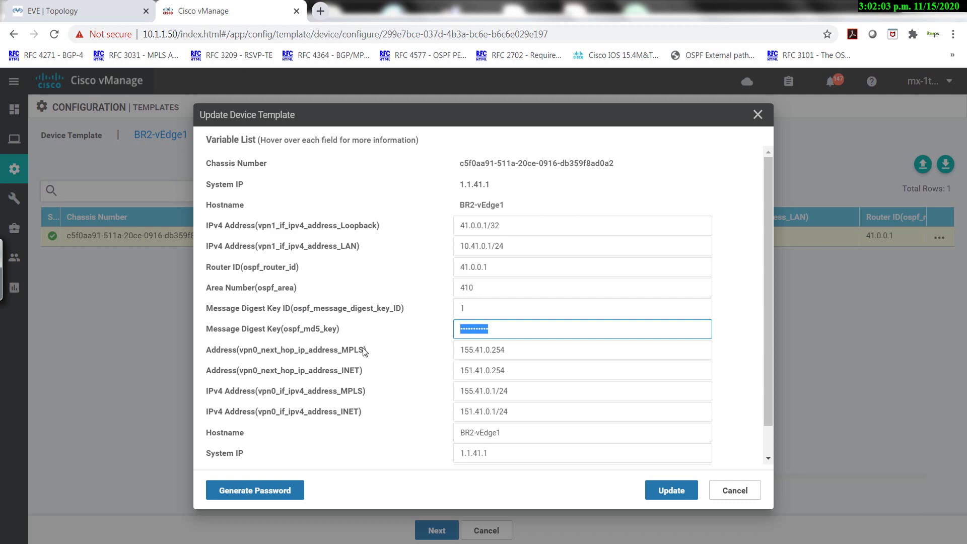
left_click_drag(364, 349, 320, 351)
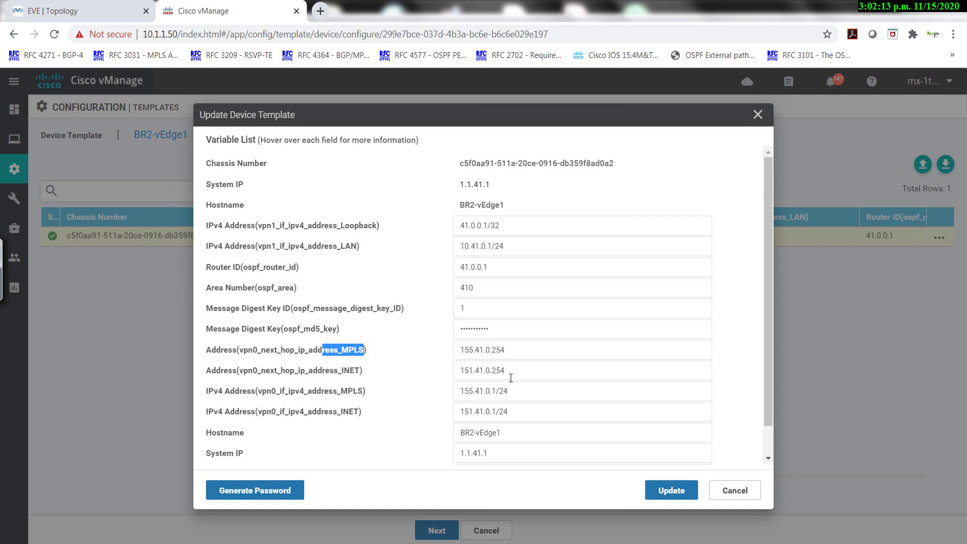
left_click_drag(469, 370, 466, 391)
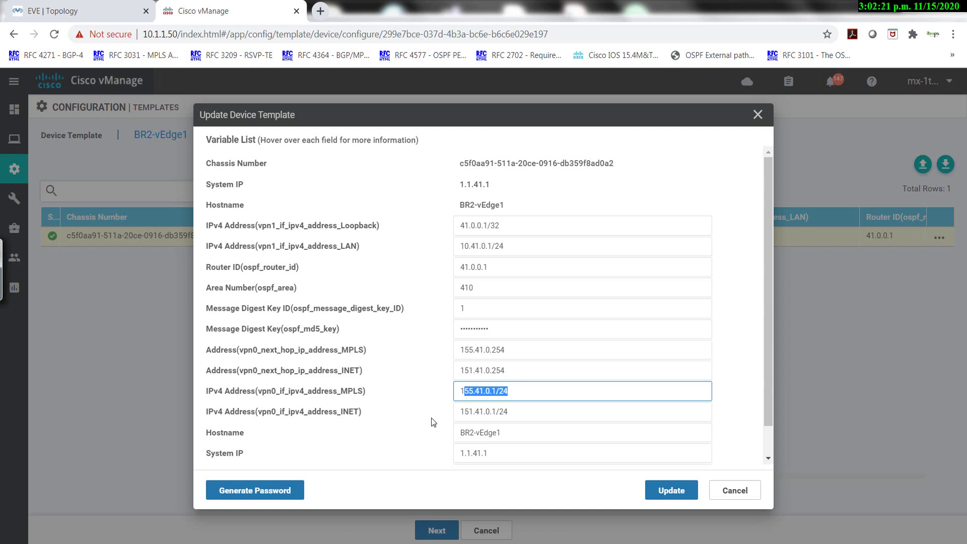
left_click_drag(357, 415, 330, 412)
left_click_drag(518, 406, 476, 434)
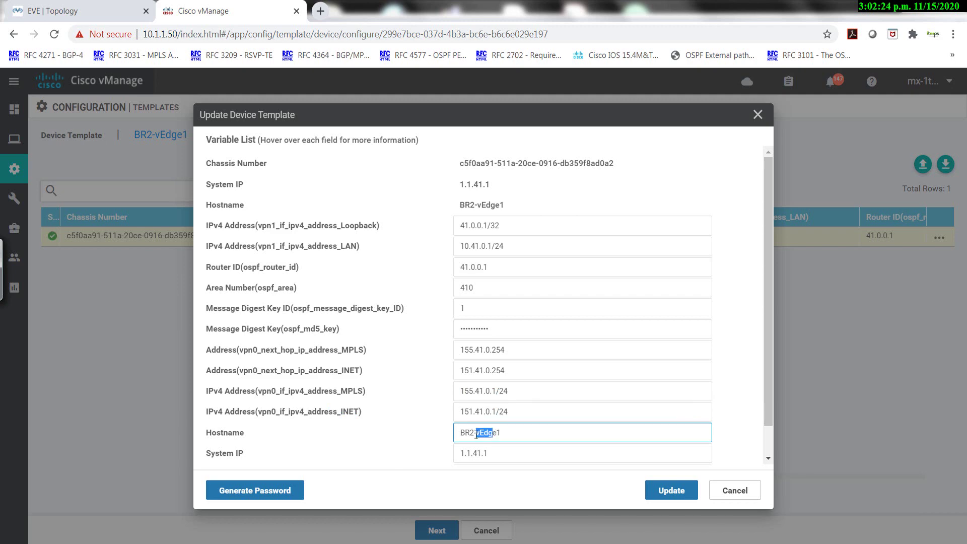
double_click(496, 452)
scroll(492, 438, "down", 1)
double_click(469, 440)
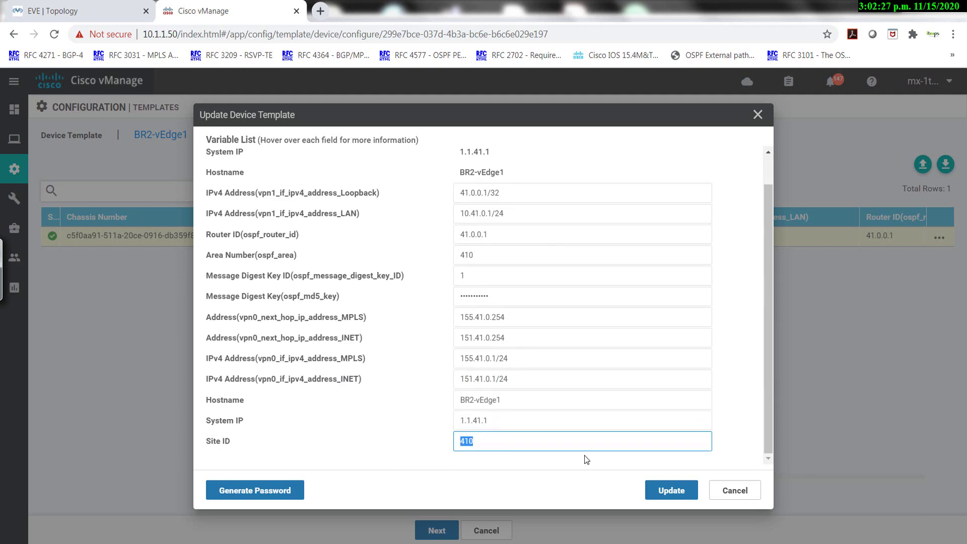
left_click(672, 490)
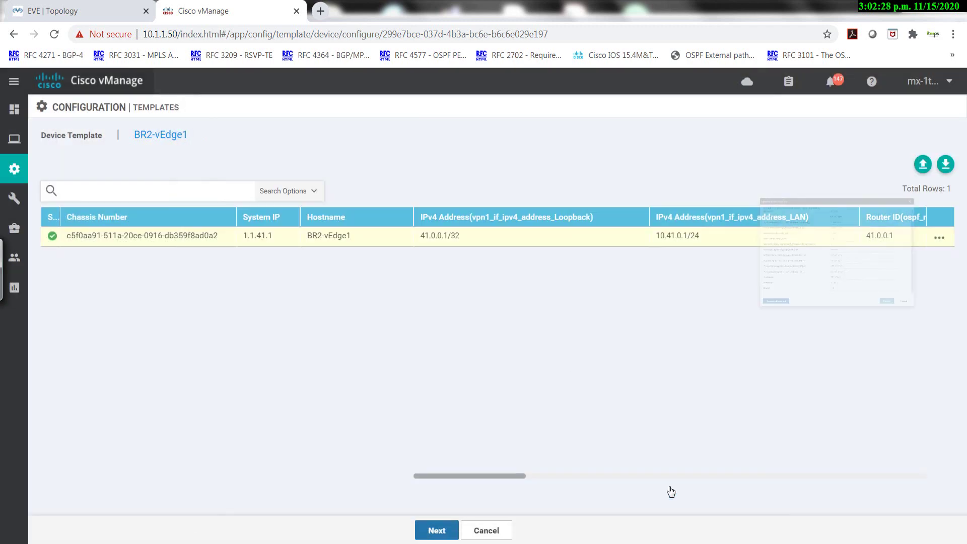
Load BR2-vEdge1's config preview, showing host-name, system-ip 1.1.41.1 and site-id 410.
left_click(439, 530)
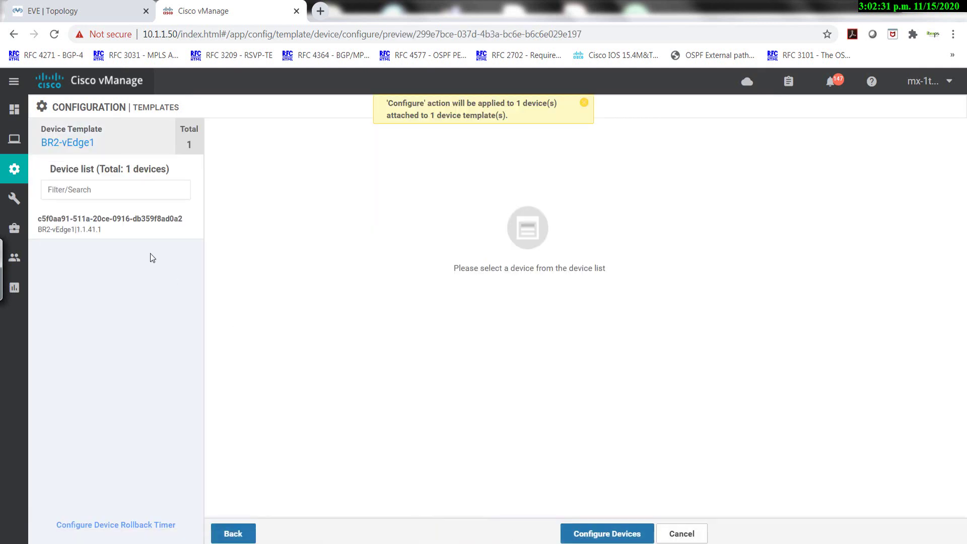
left_click(88, 226)
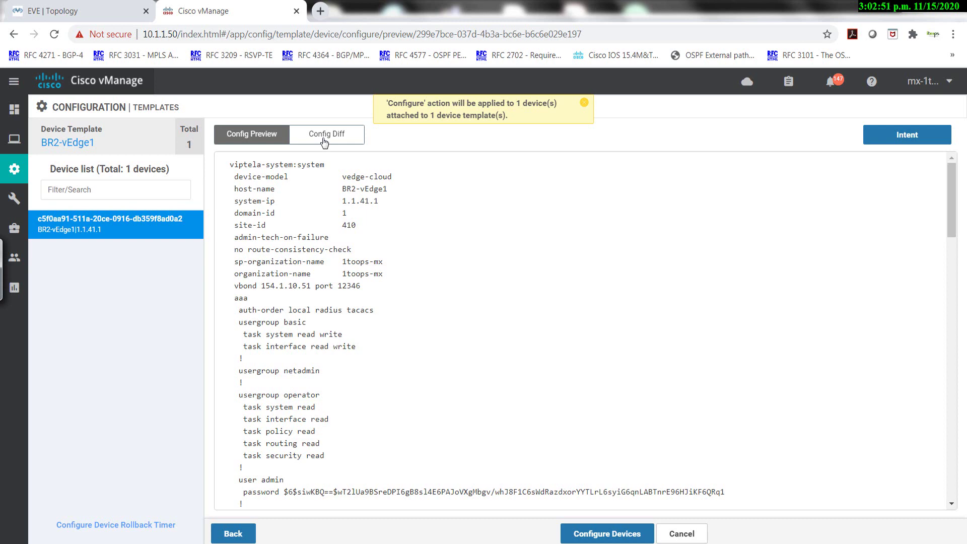
Review BR2-vEdge1's Config Diff, including NTP 154.1.10.254 and the added ge0/0 INET Transport lines.
left_click(323, 143)
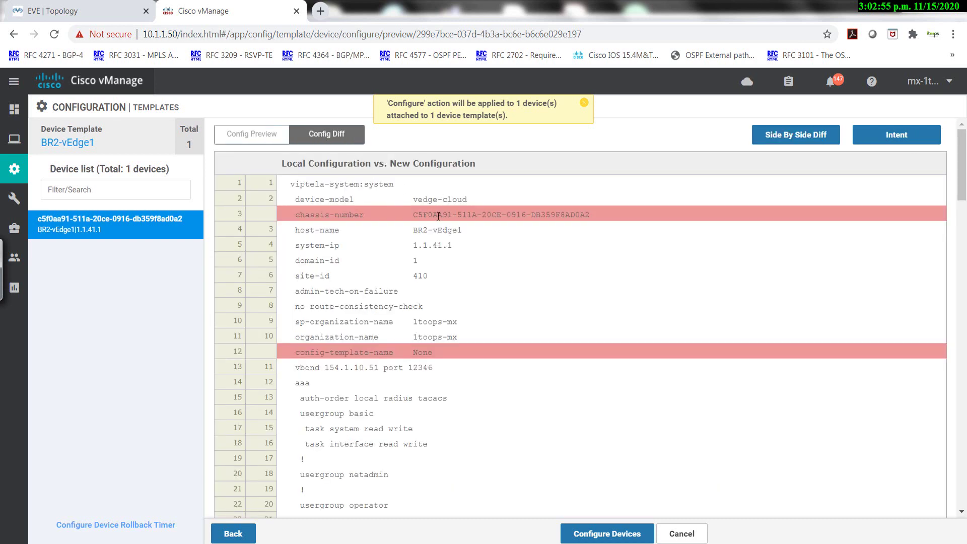
scroll(440, 235, "down", 3)
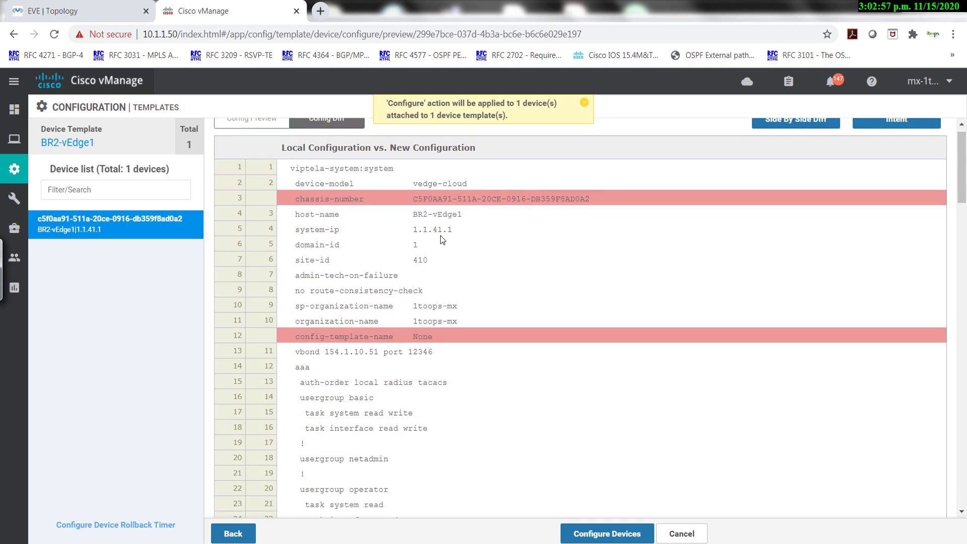
scroll(440, 277, "down", 12)
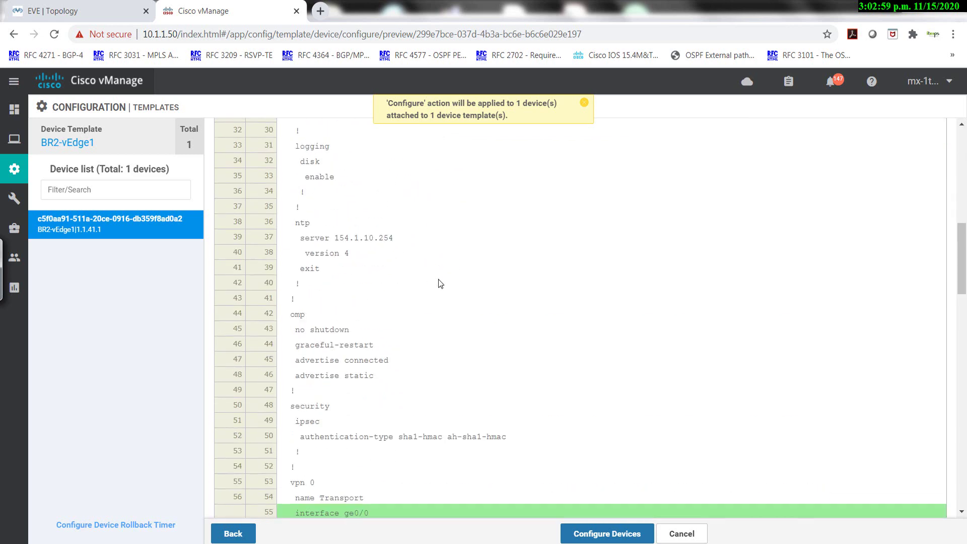
scroll(438, 279, "up", 13)
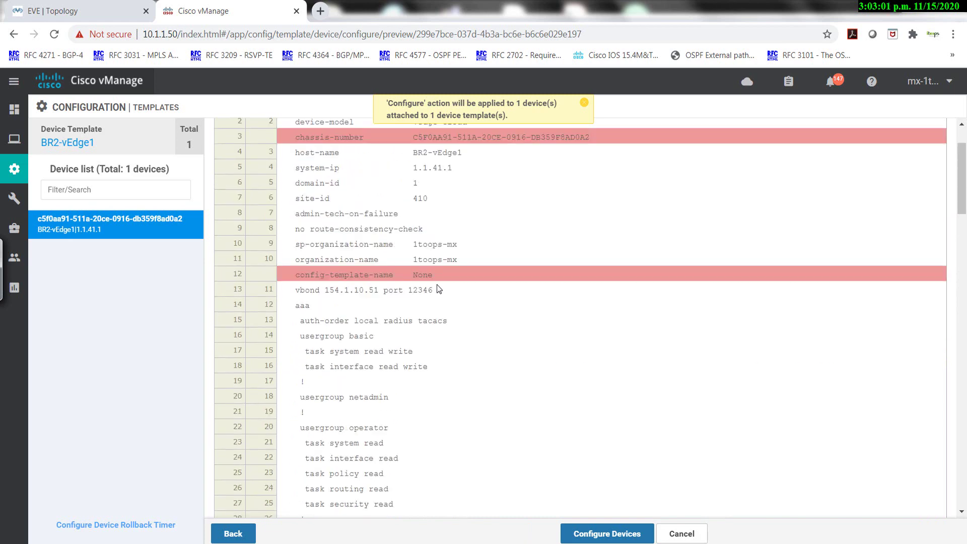
scroll(435, 285, "down", 7)
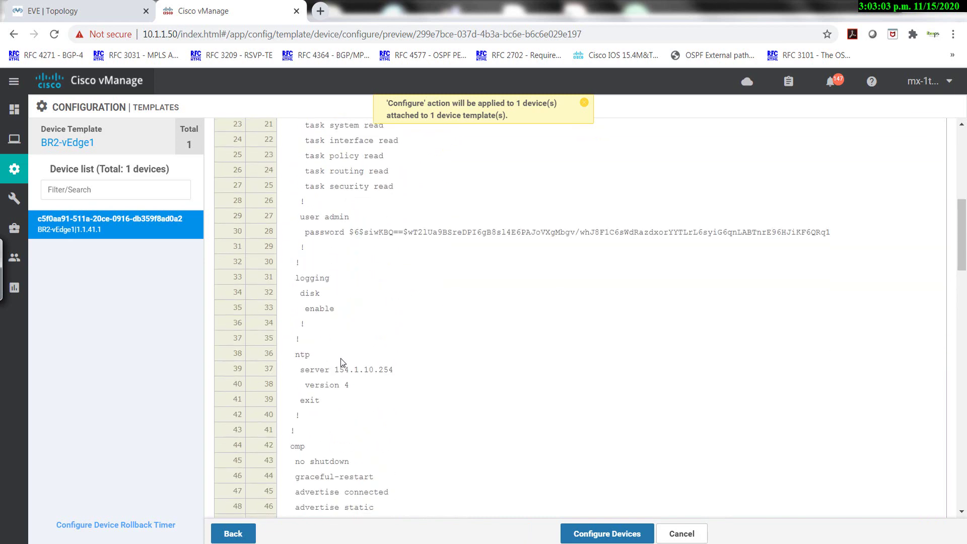
left_click_drag(307, 373, 404, 381)
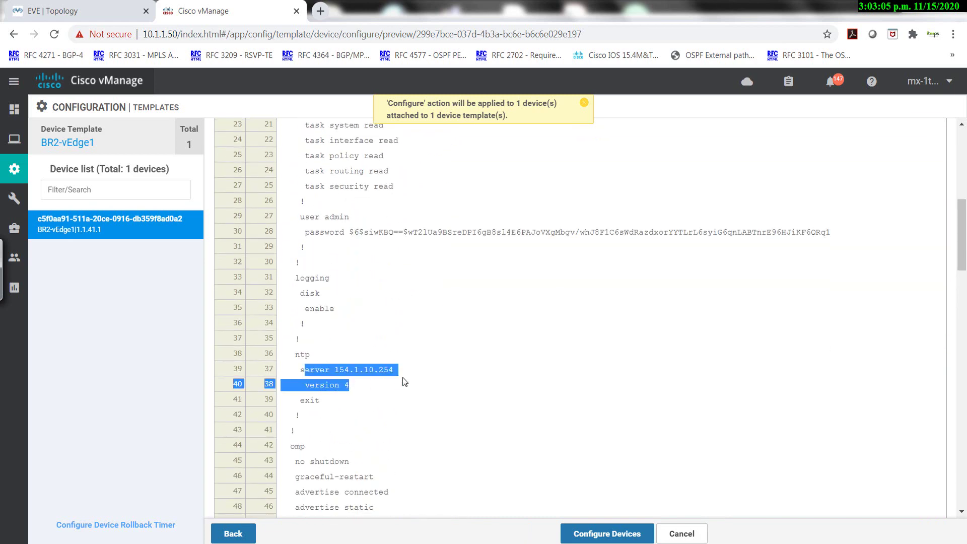
scroll(410, 346, "down", 5)
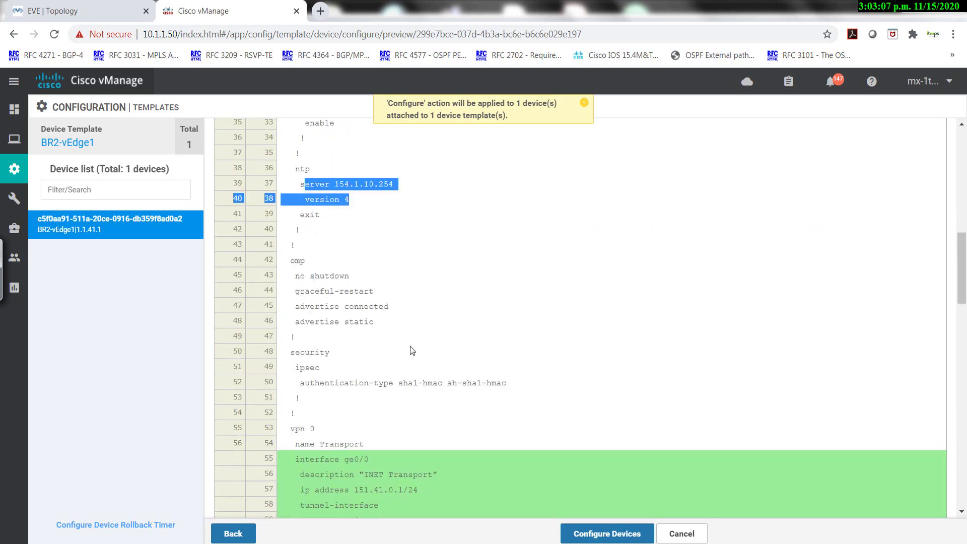
scroll(410, 346, "down", 1)
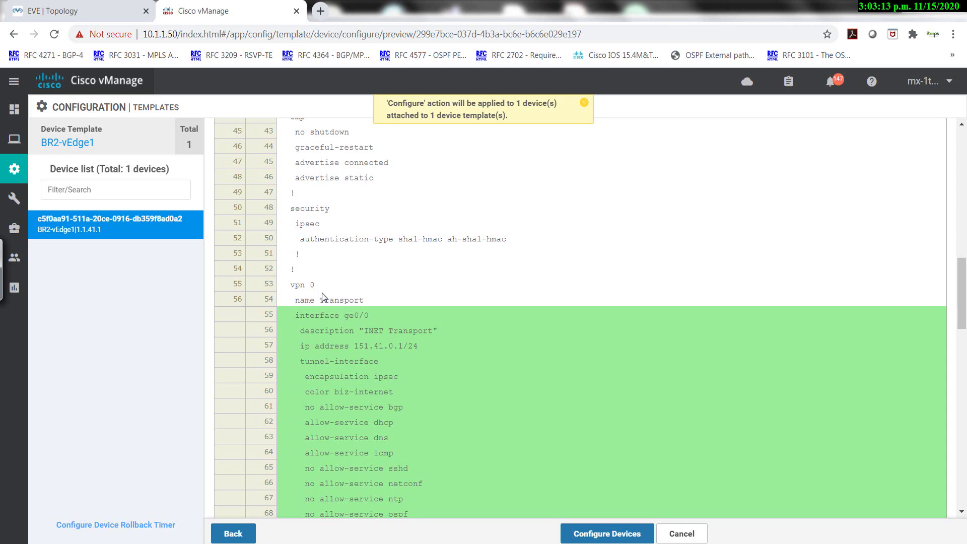
scroll(329, 297, "down", 3)
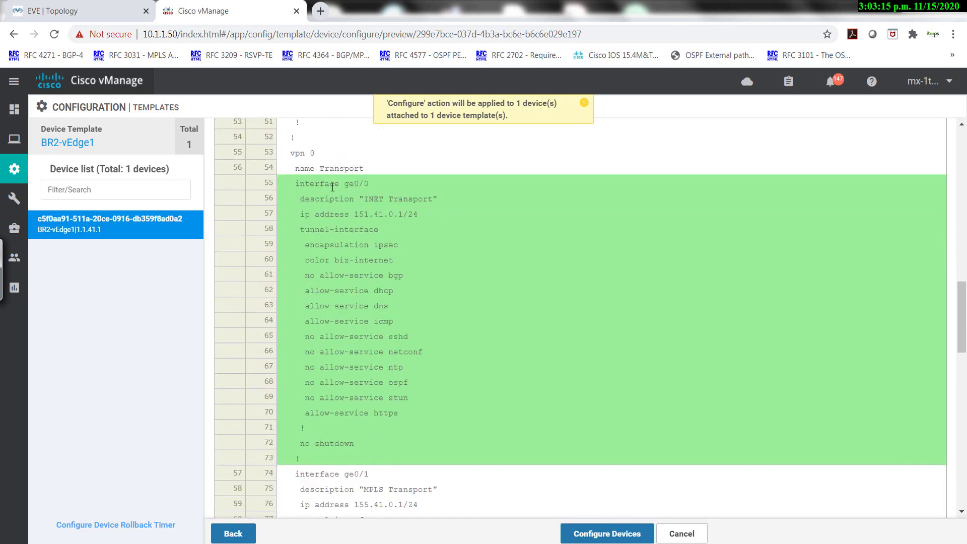
mouse_move(362, 199)
left_mouse_down()
mouse_move(406, 199)
mouse_move(363, 214)
left_mouse_up()
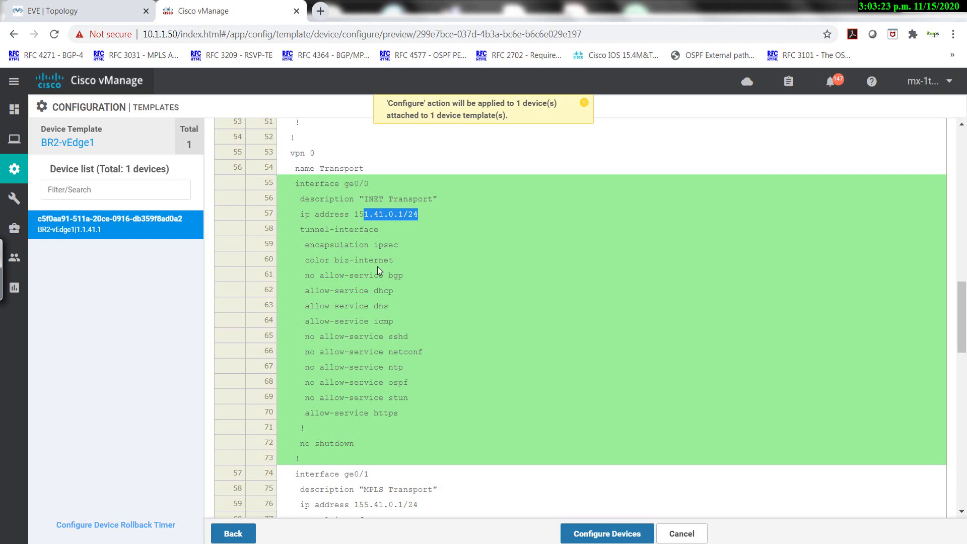
scroll(378, 268, "down", 1)
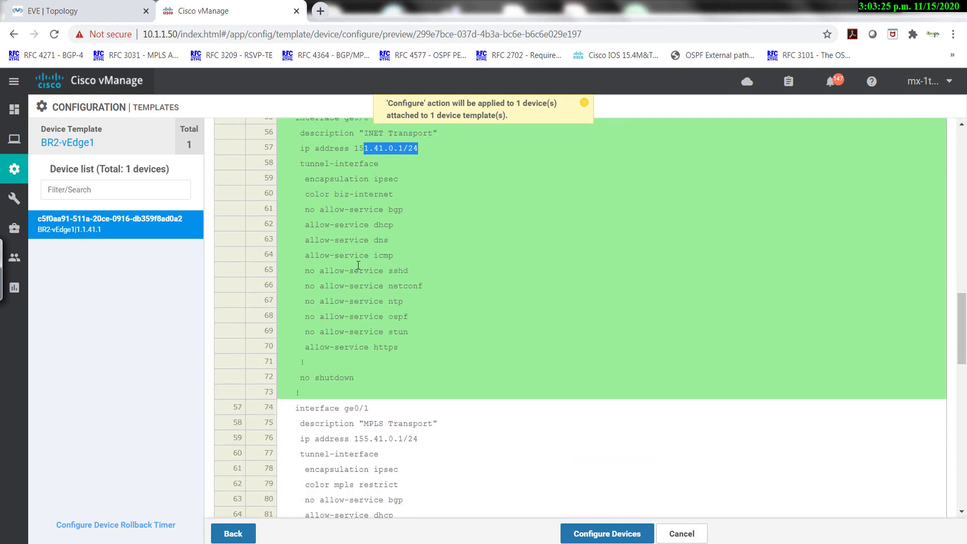
left_click_drag(340, 179, 400, 190)
scroll(378, 253, "down", 4)
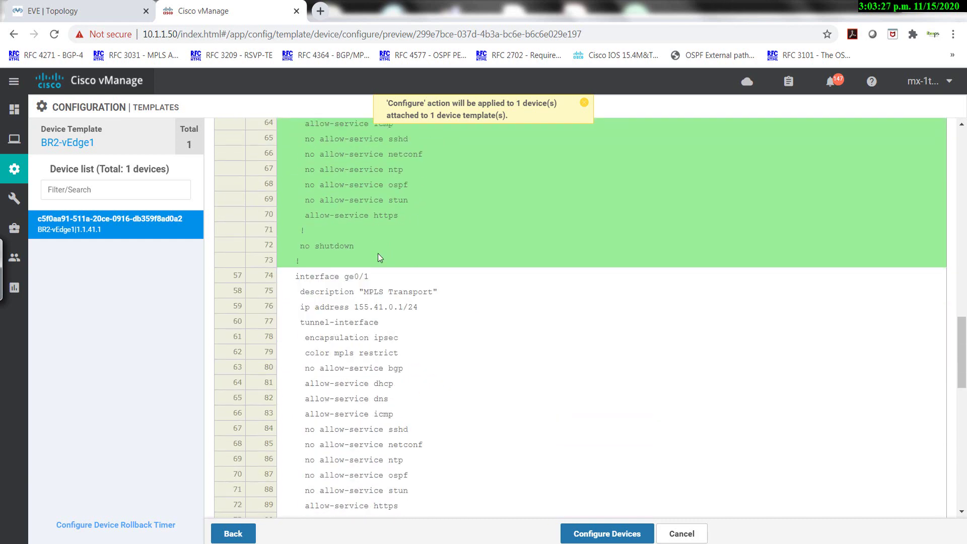
left_click_drag(329, 175, 409, 358)
scroll(422, 374, "down", 2)
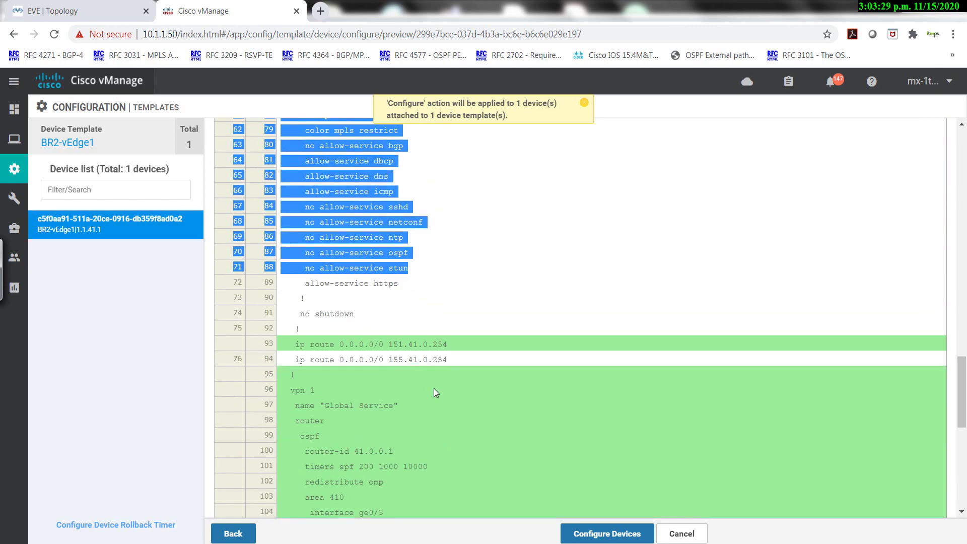
left_click_drag(447, 303, 367, 305)
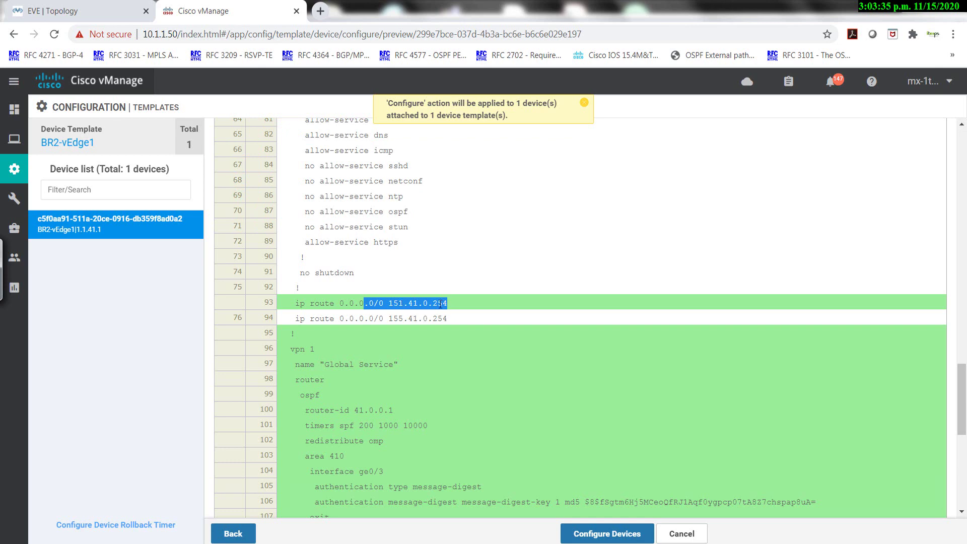
scroll(429, 292, "down", 2)
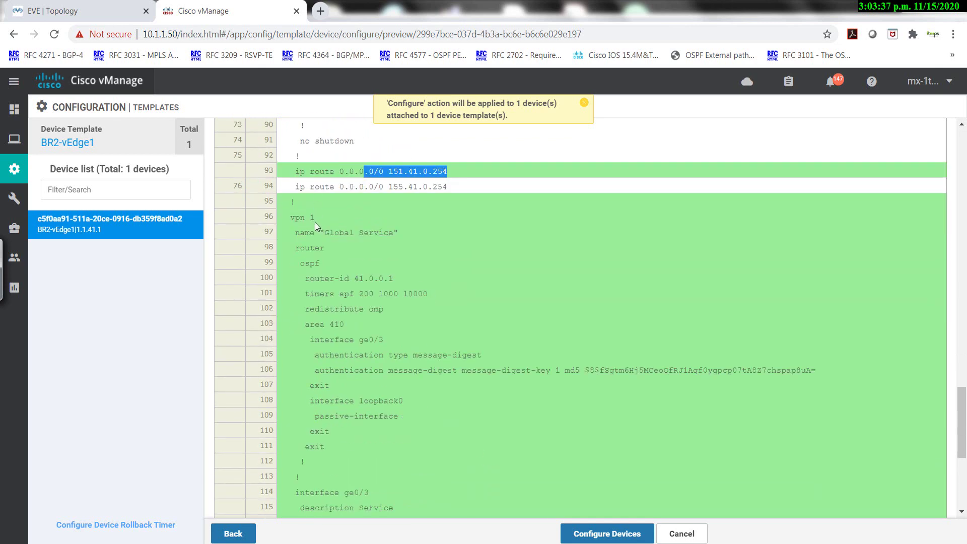
left_click_drag(293, 218, 339, 212)
scroll(353, 265, "down", 1)
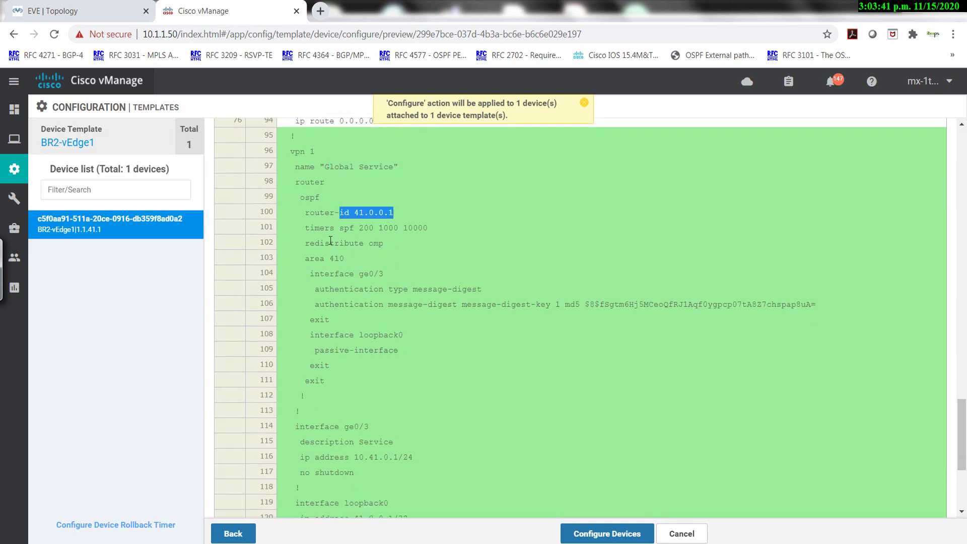
left_click_drag(384, 243, 354, 244)
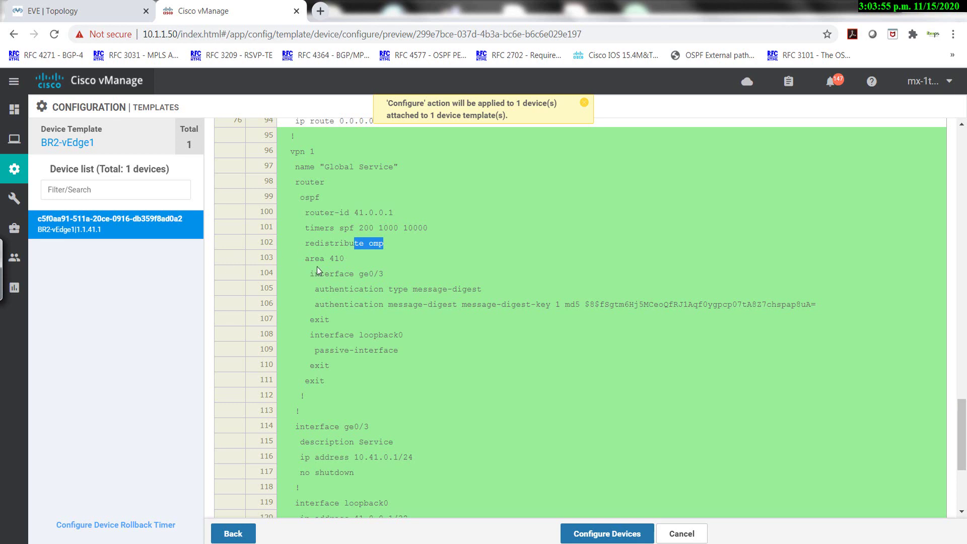
left_click_drag(310, 258, 349, 274)
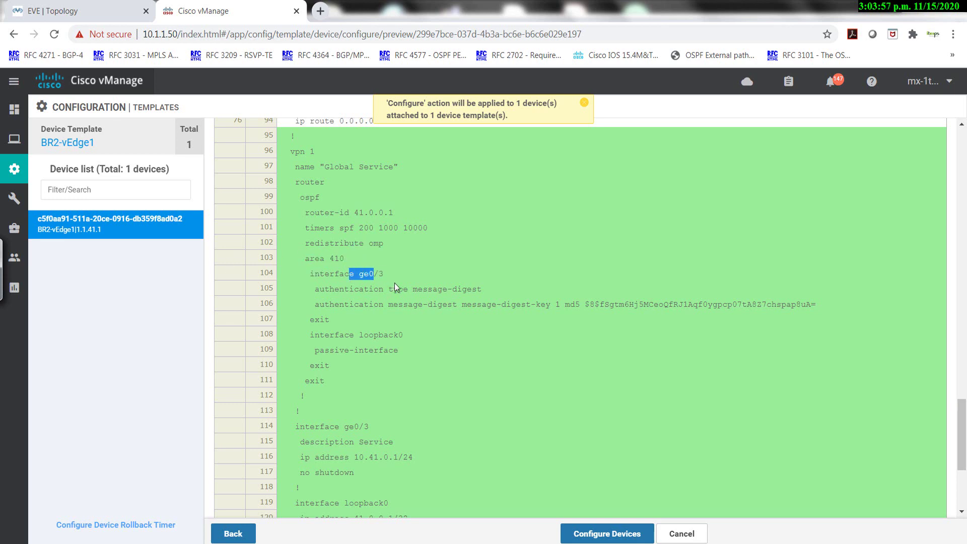
left_click_drag(403, 289, 438, 305)
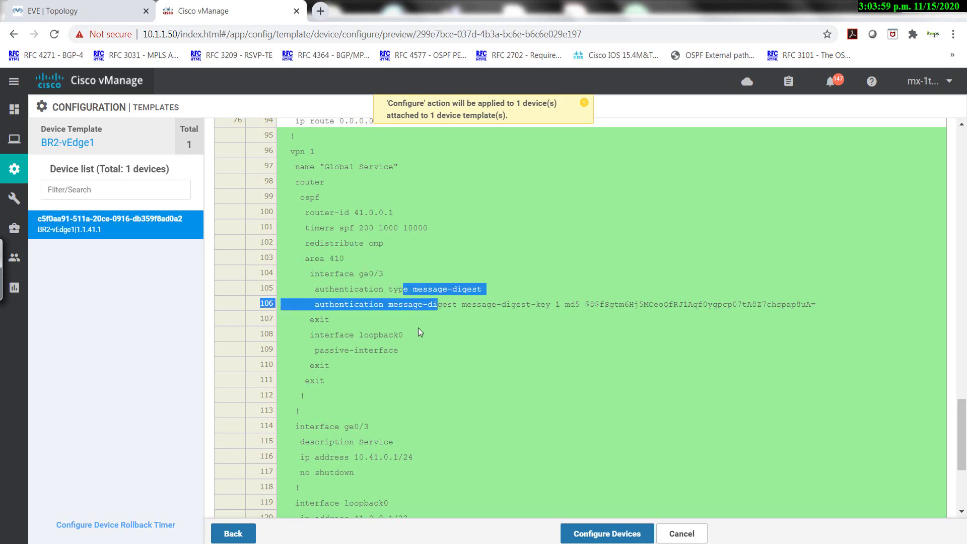
scroll(398, 328, "down", 1)
left_click_drag(324, 269, 394, 285)
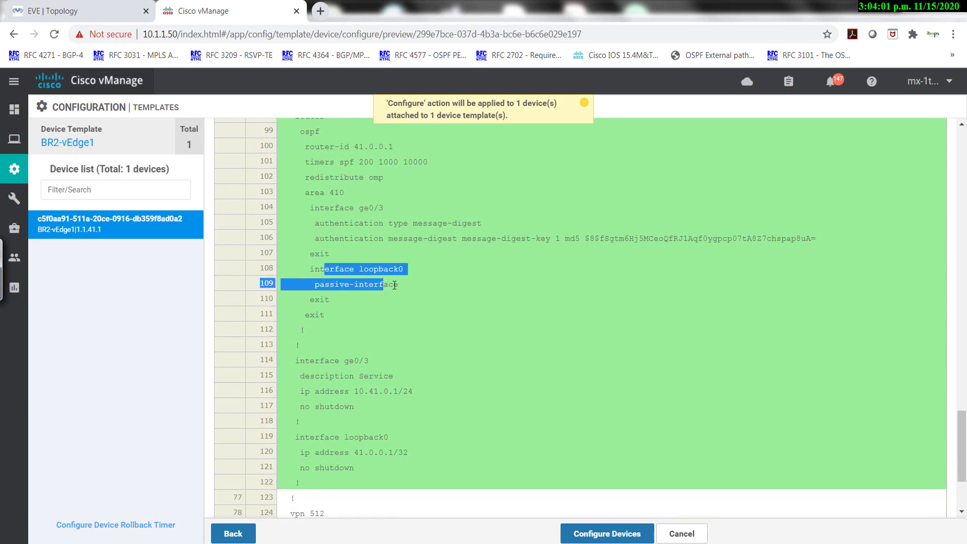
scroll(398, 302, "down", 2)
left_click_drag(330, 228, 380, 273)
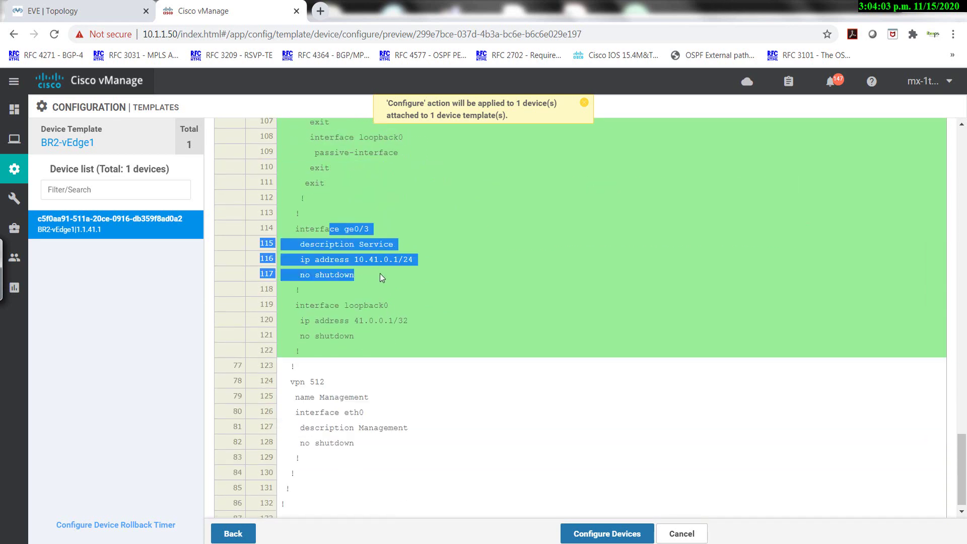
left_click_drag(320, 305, 363, 332)
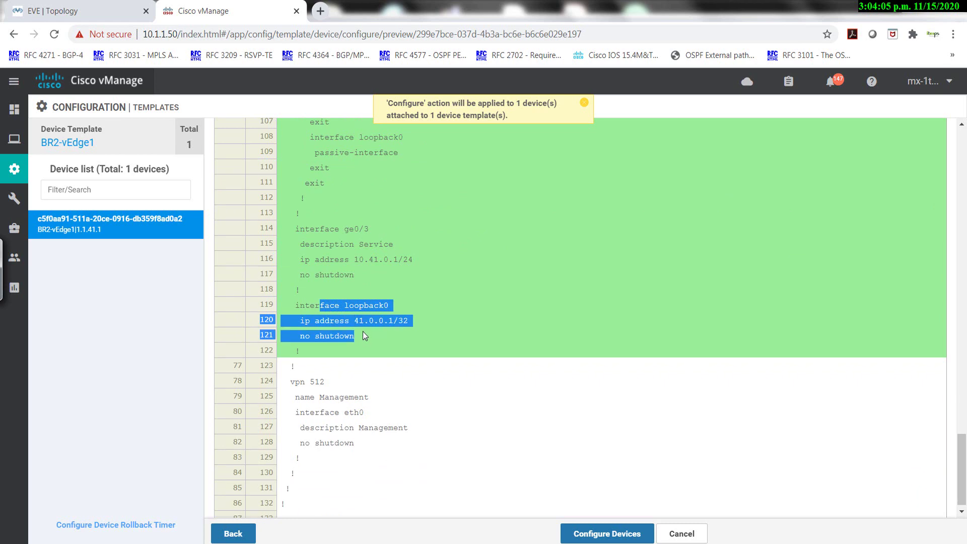
scroll(367, 332, "up", 4)
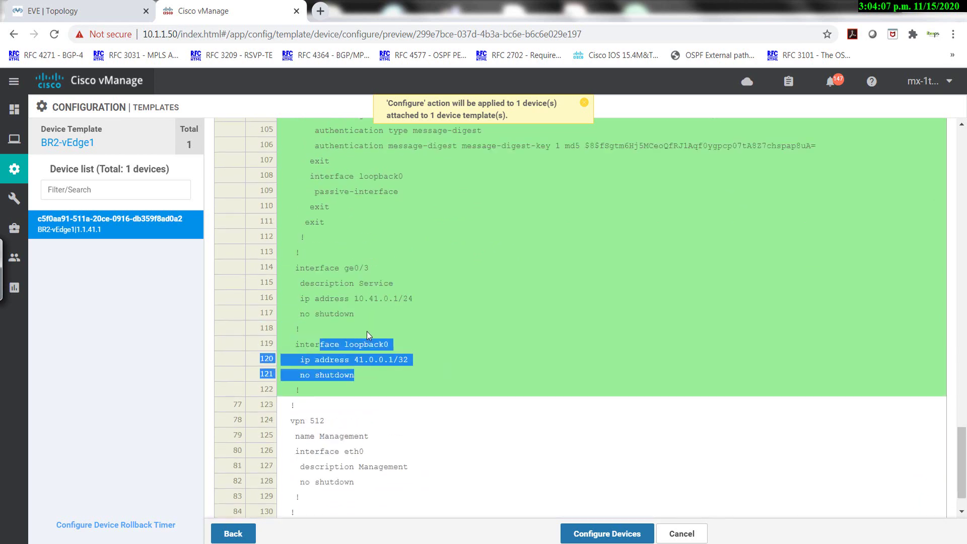
scroll(368, 331, "down", 4)
left_click_drag(320, 406, 446, 425)
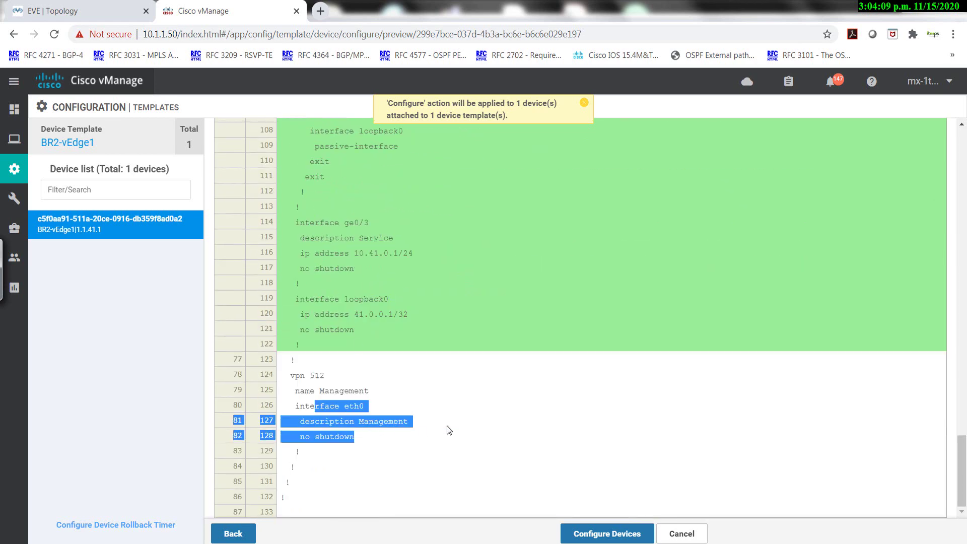
scroll(523, 506, "up", 6)
Push the template to BR2-vEdge1, expand the task's progress log, and switch to SecureCRT.
left_click(596, 536)
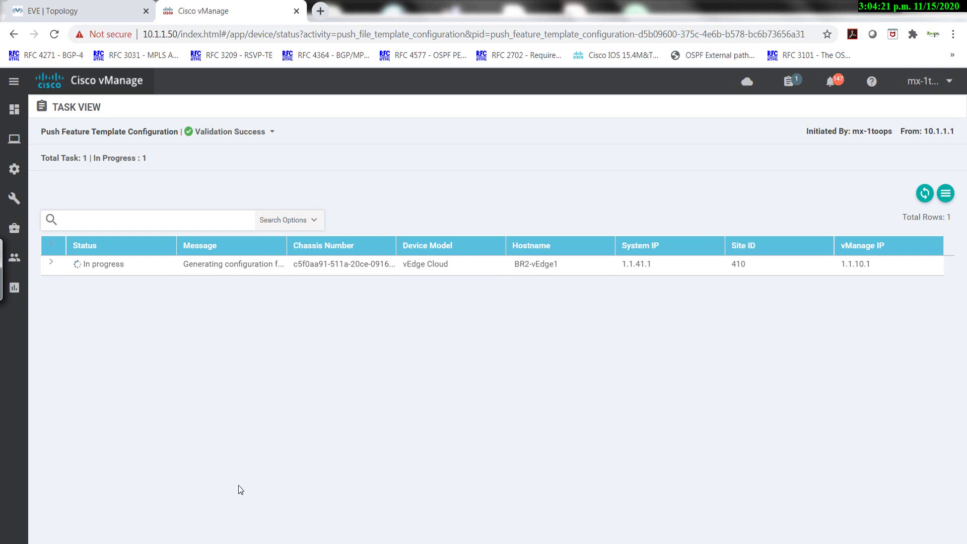
left_click(50, 262)
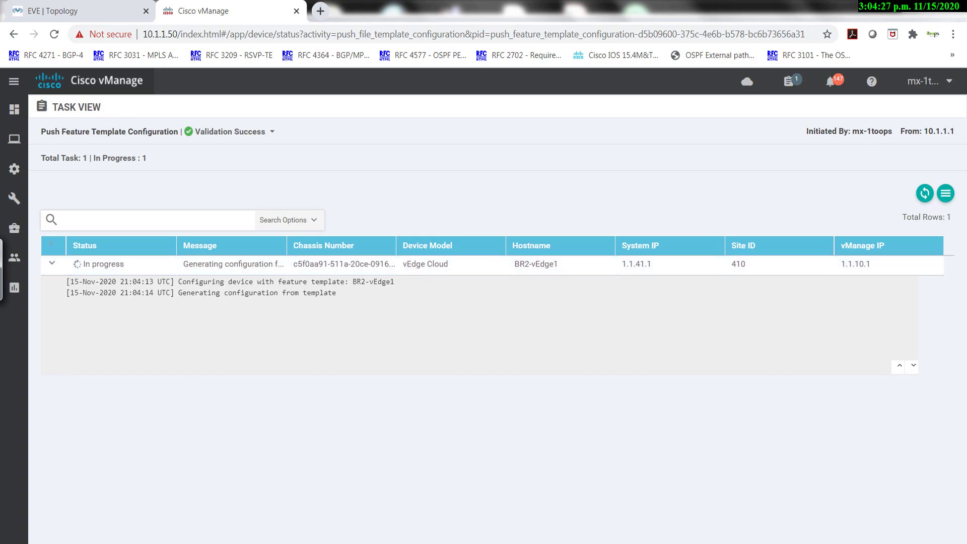
key("alt+Tab")
left_click(264, 440)
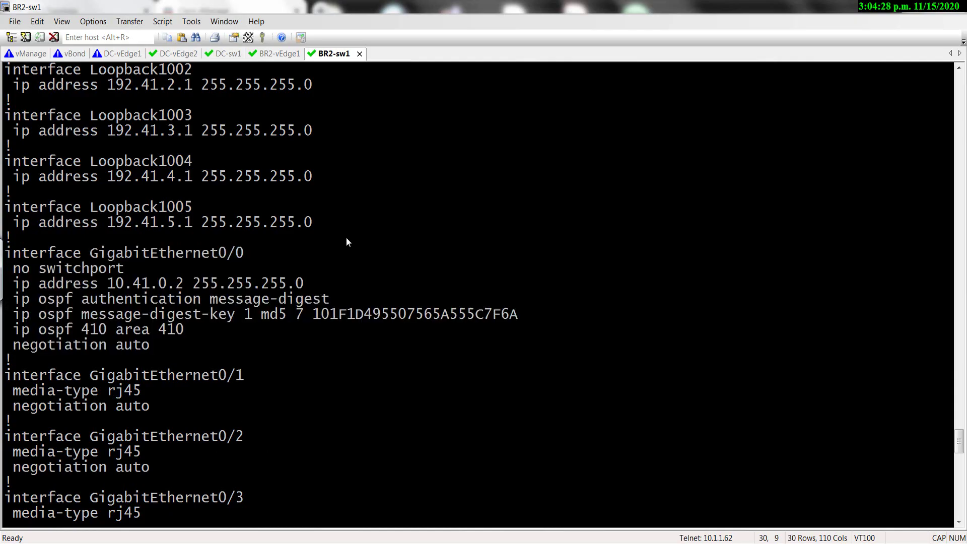
Run 'sh run' in the BR2-vEdge1 session to list its running configuration.
left_click(286, 55)
key("Return")
key("Return")
key("Return")
key("Return")
key("Return")
type("SH RUN")
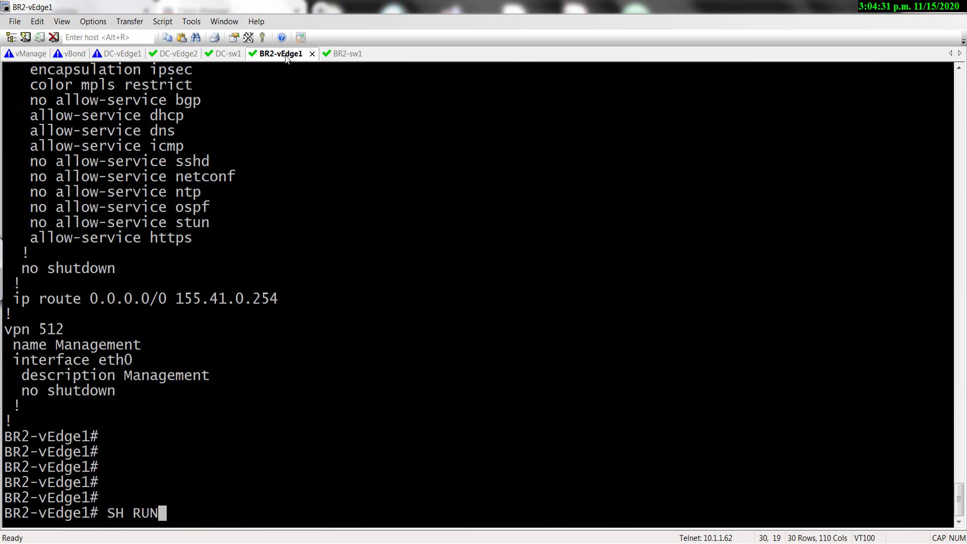
key("Return")
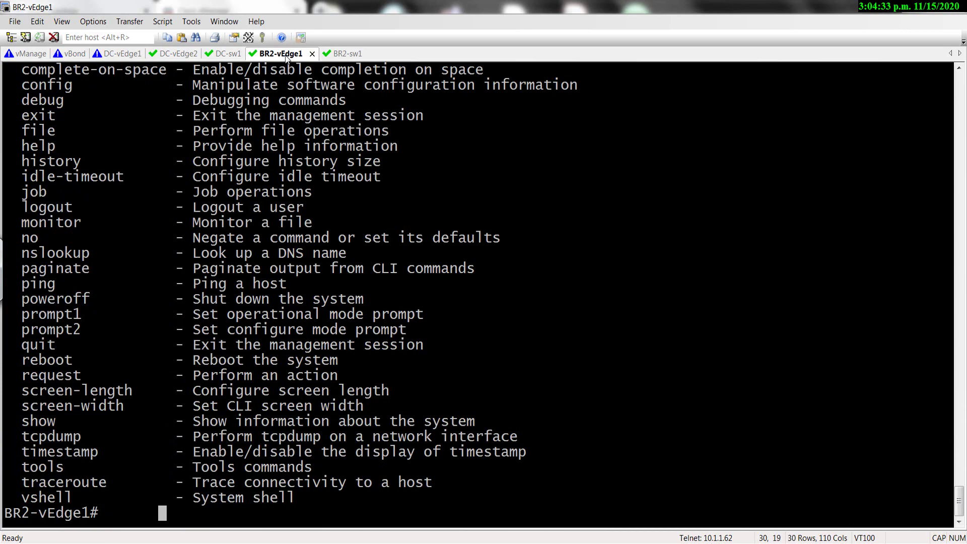
type("sh run")
key("Return")
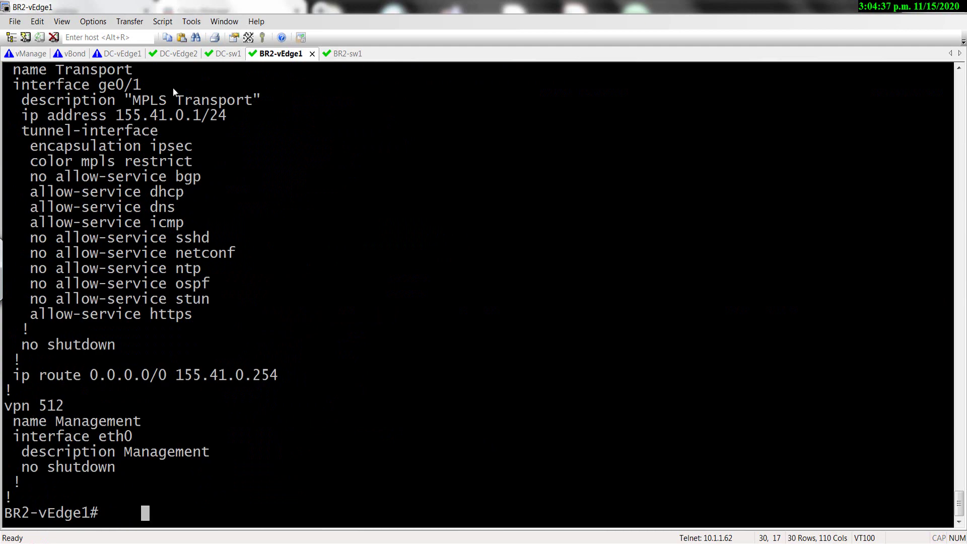
Inspect vpn 0, which has only ge0/1 MPLS Transport and a default route via 155.41.0.254.
scroll(188, 205, "up", 2)
left_click_drag(65, 149, 211, 241)
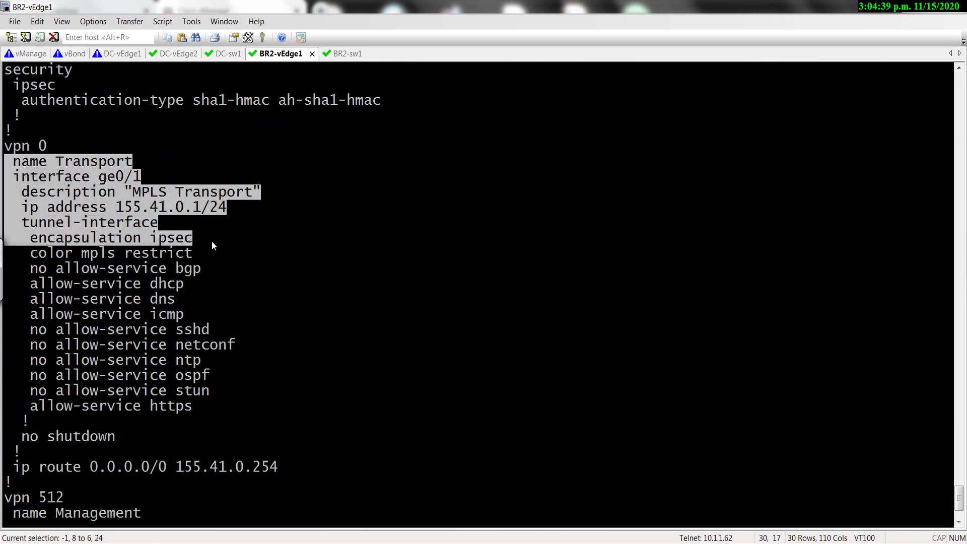
scroll(204, 267, "down", 2)
left_click_drag(144, 374, 171, 374)
scroll(212, 365, "up", 7)
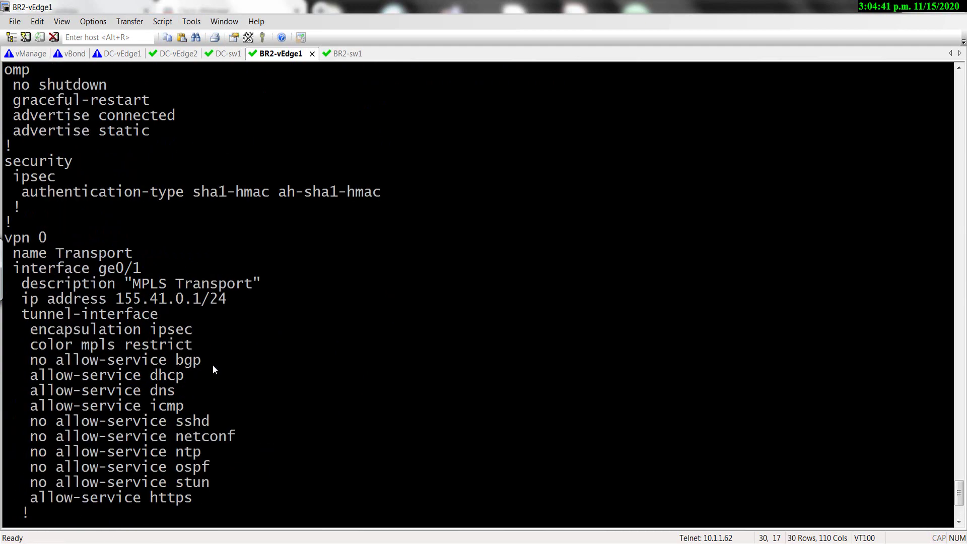
scroll(208, 328, "up", 3)
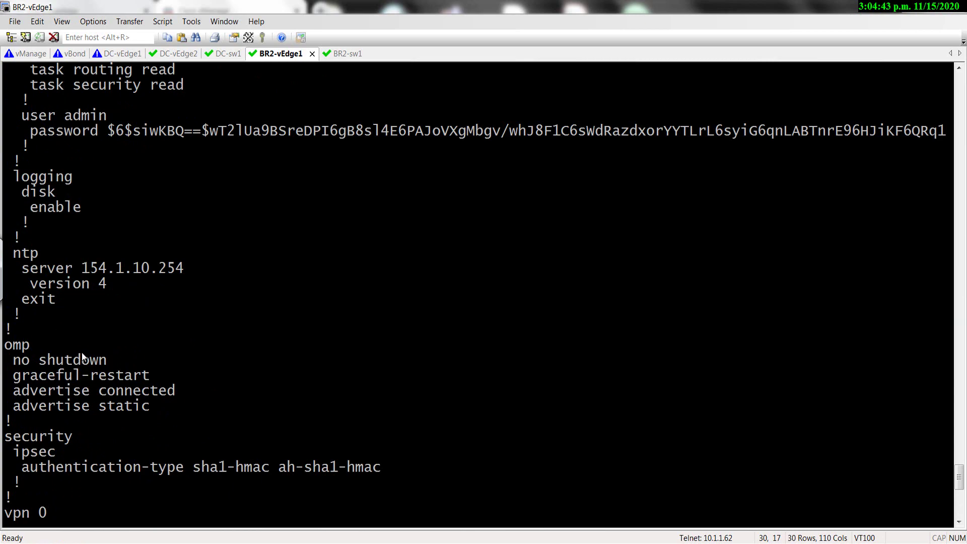
scroll(103, 349, "up", 2)
scroll(91, 376, "up", 7)
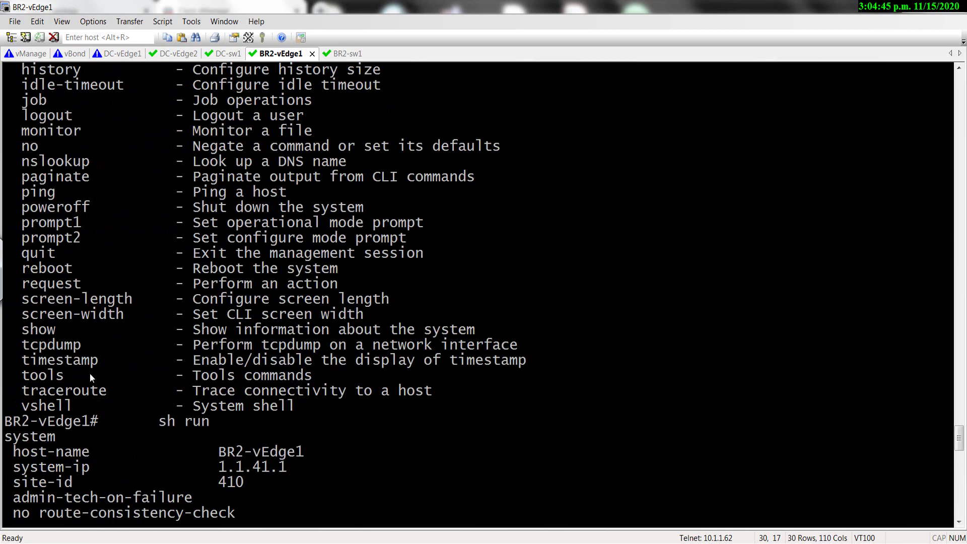
scroll(90, 377, "down", 20)
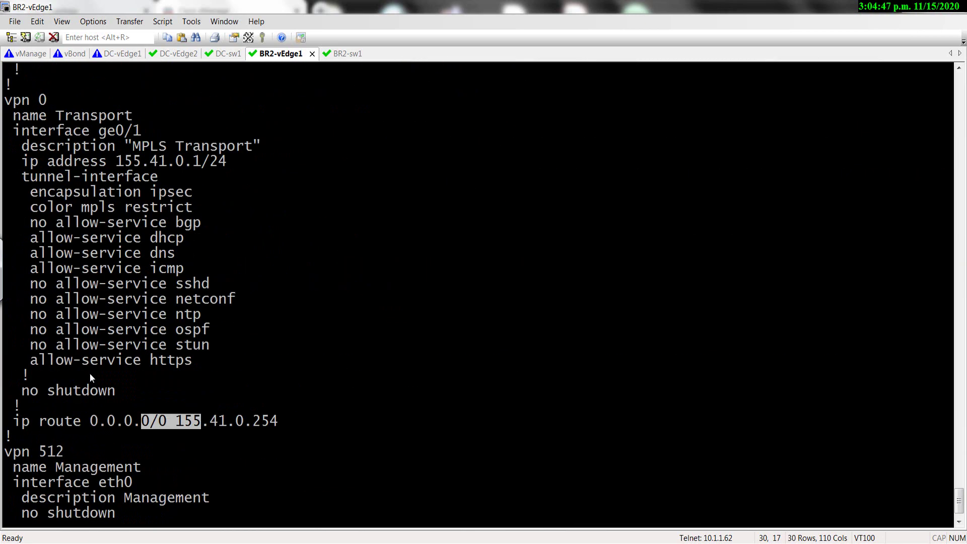
key("alt+Tab")
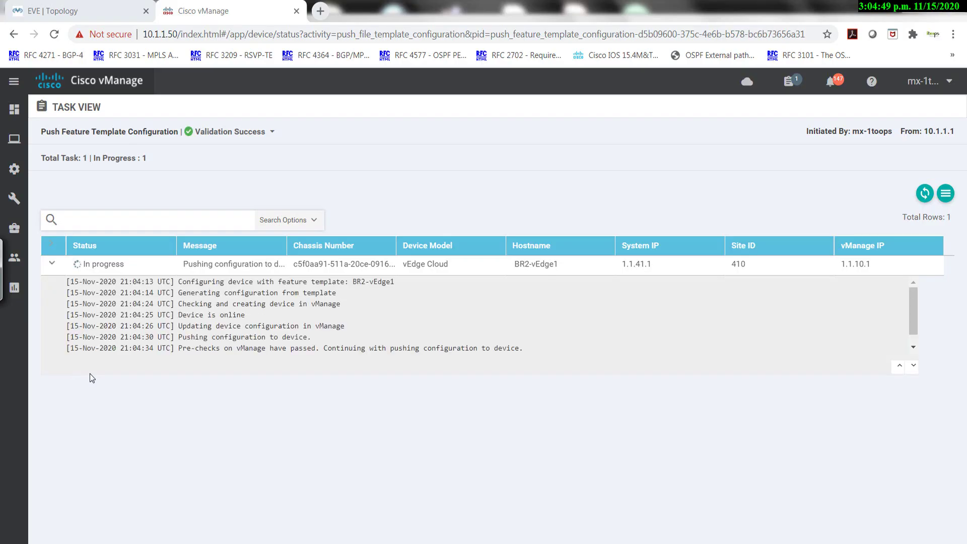
Confirm the BR2-vEdge1 push task reads Success, then return to the SecureCRT session.
mouse_move(24, 262)
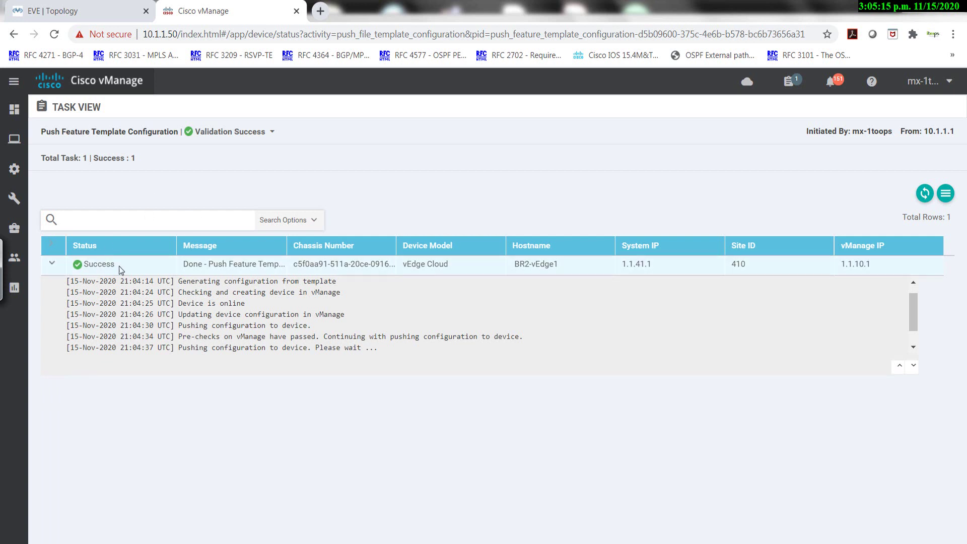
left_click_drag(116, 263, 98, 264)
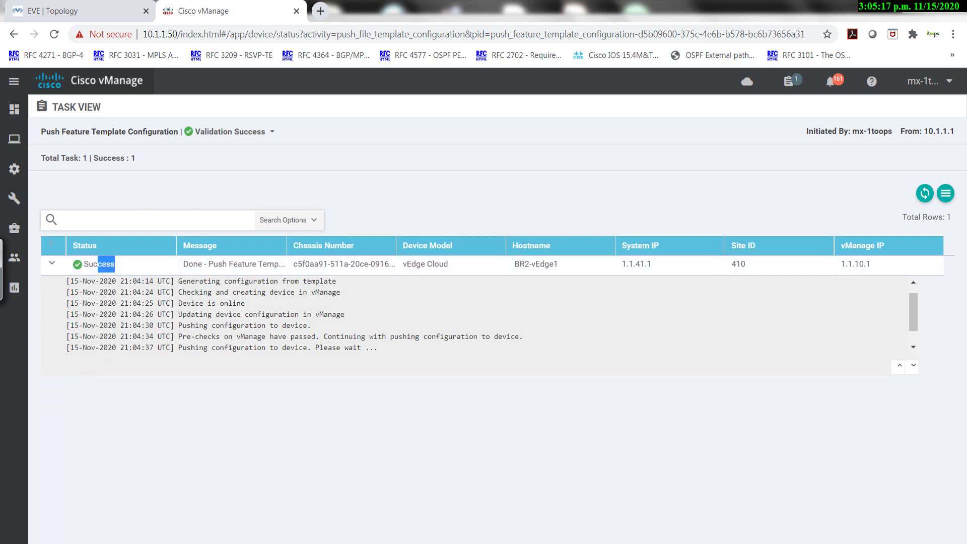
key("alt+Tab")
Run 'sh run' on BR2-vEdge1 and page through the security and vpn 0 sections.
key("Return")
key("Return")
key("Return")
key("Return")
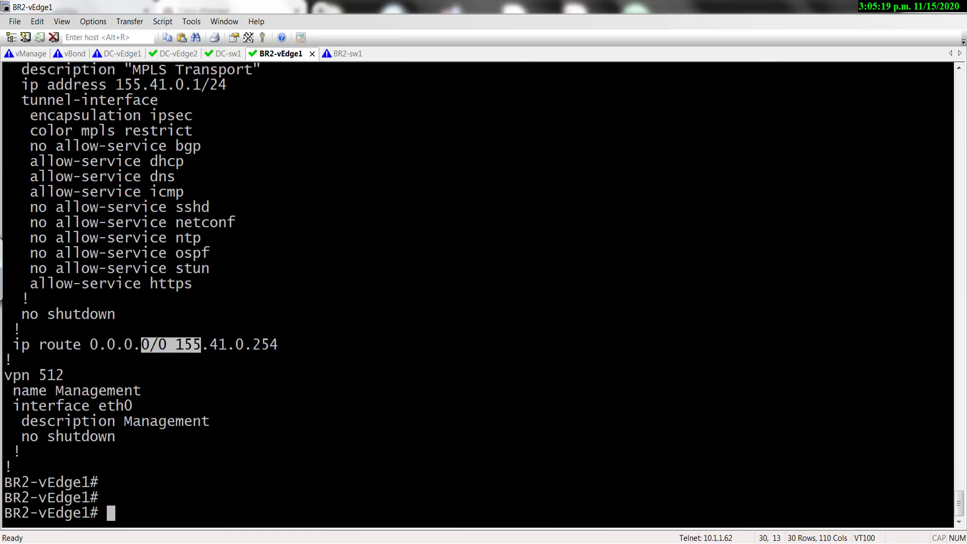
type("shh run")
key("Return")
type("sh")
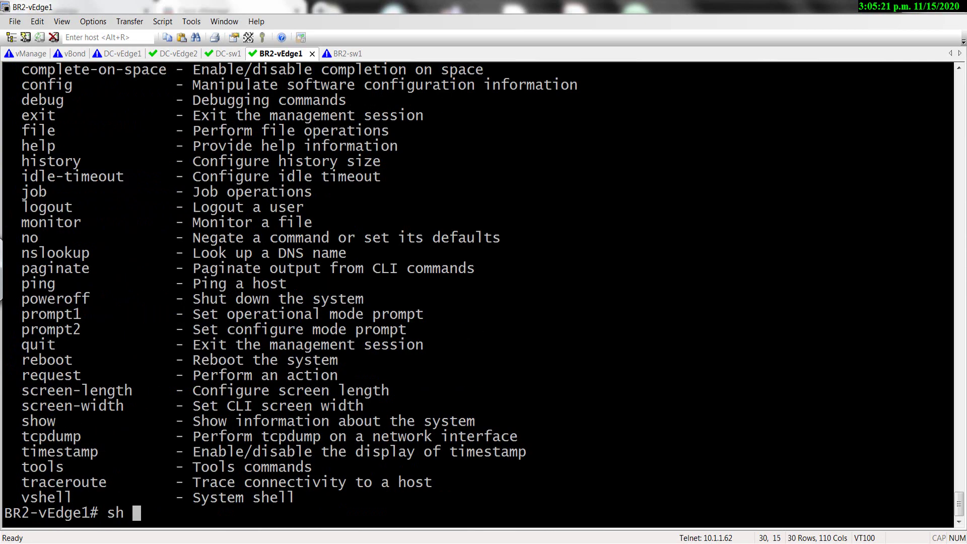
type(" run")
key("Return")
key("space")
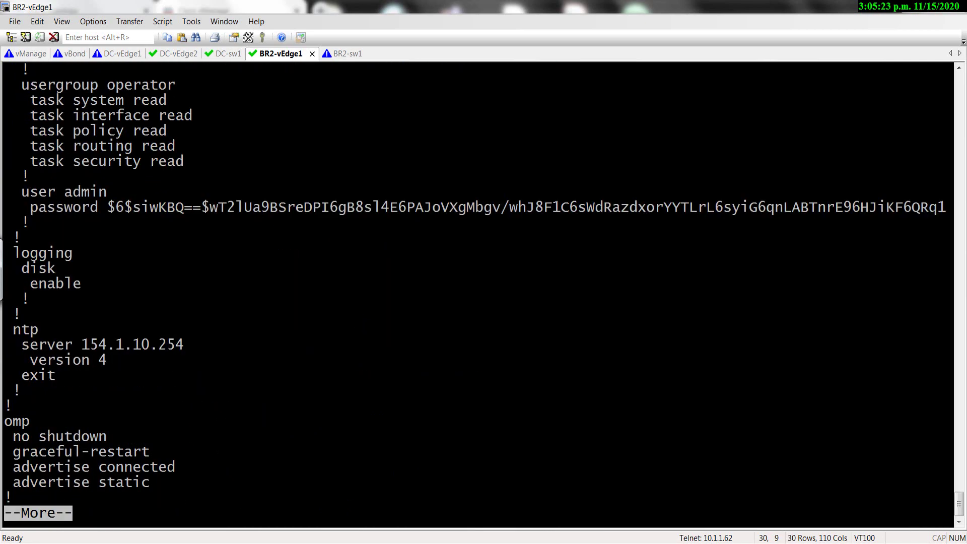
key("space")
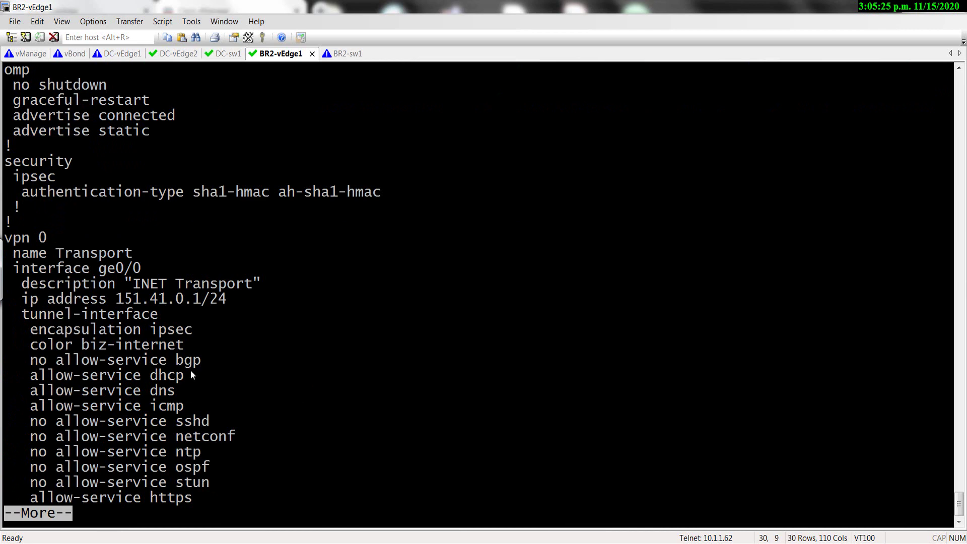
key("space")
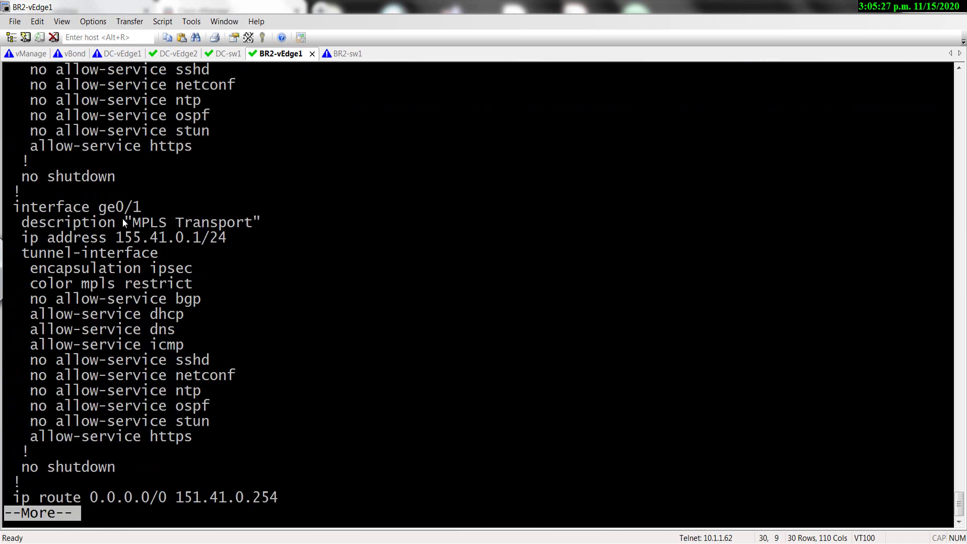
Mark the new ge0/0 INET Transport, default routes, vpn 1 OSPF area 410 and ge0/3 lines.
scroll(114, 199, "up", 6)
left_click_drag(78, 176, 254, 315)
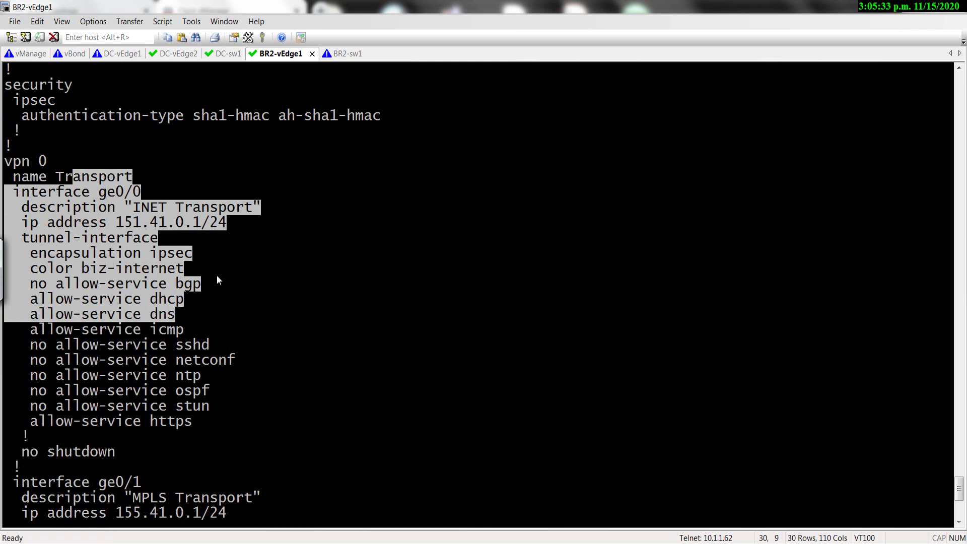
key("space")
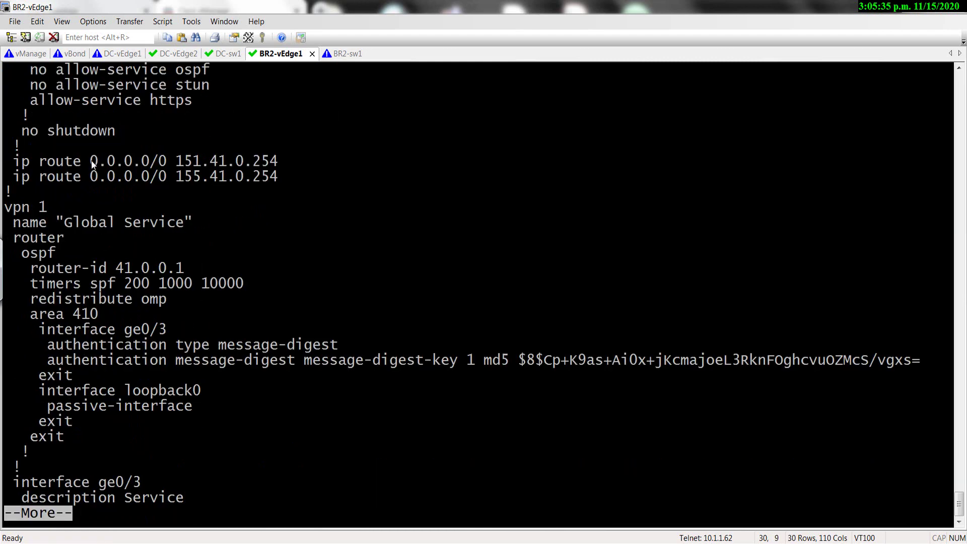
left_click_drag(89, 161, 193, 204)
left_click_drag(57, 222, 194, 330)
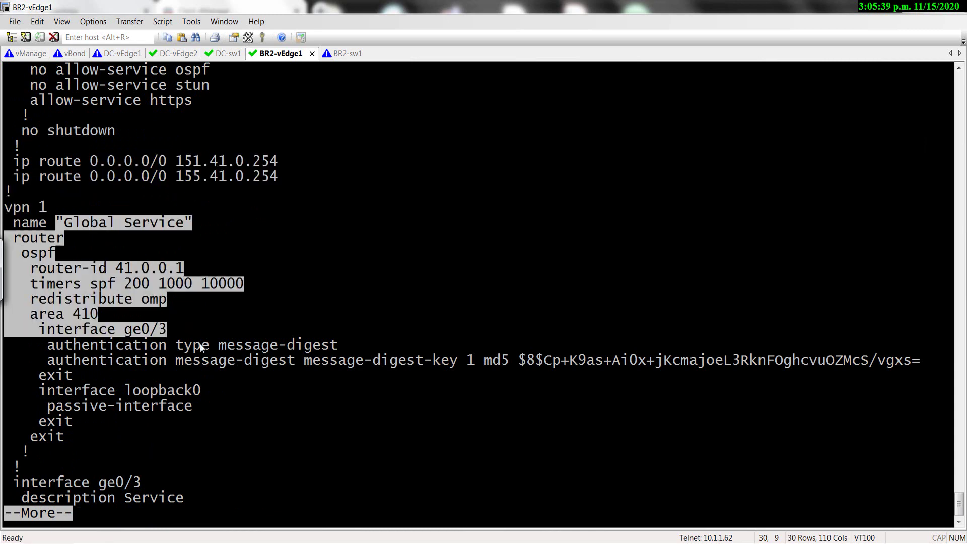
left_click_drag(177, 345, 181, 395)
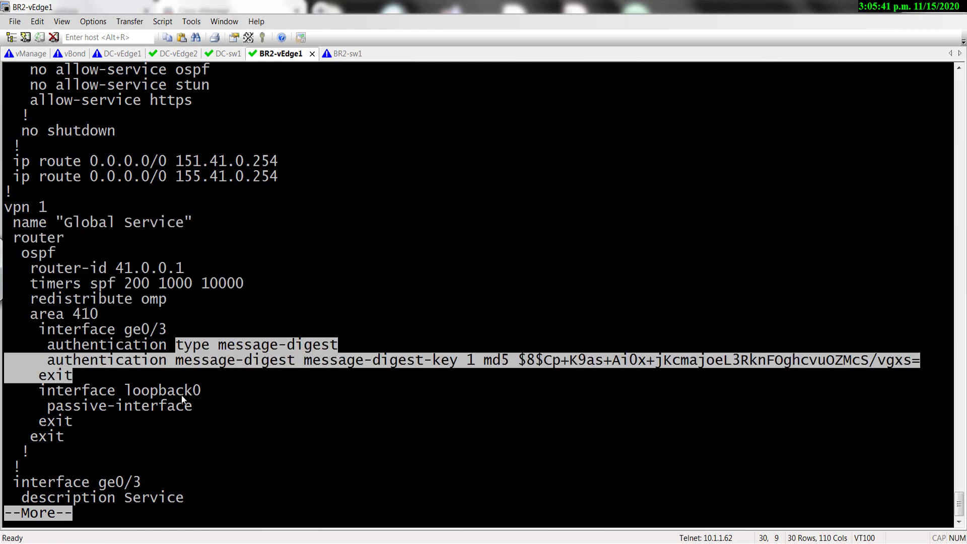
key("space")
left_click_drag(95, 252, 169, 298)
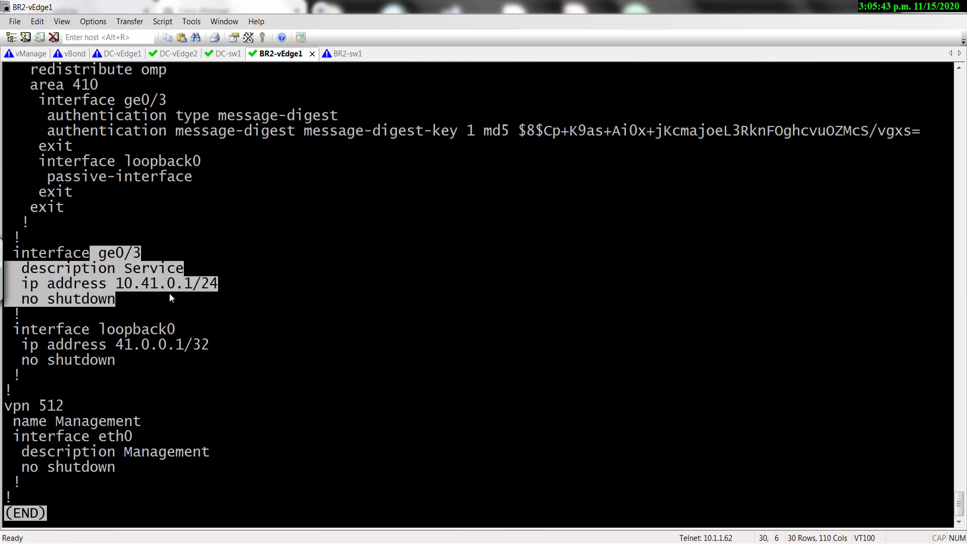
key("q")
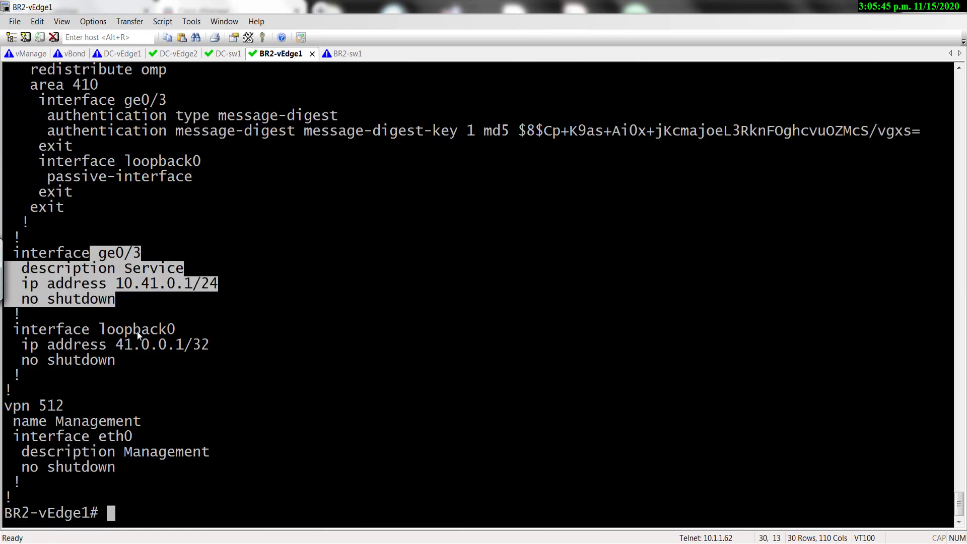
Check BR2-sw1's session for OSPF neighbor 41.0.0.1 on GigabitEthernet0/0 reaching FULL.
left_click(334, 53)
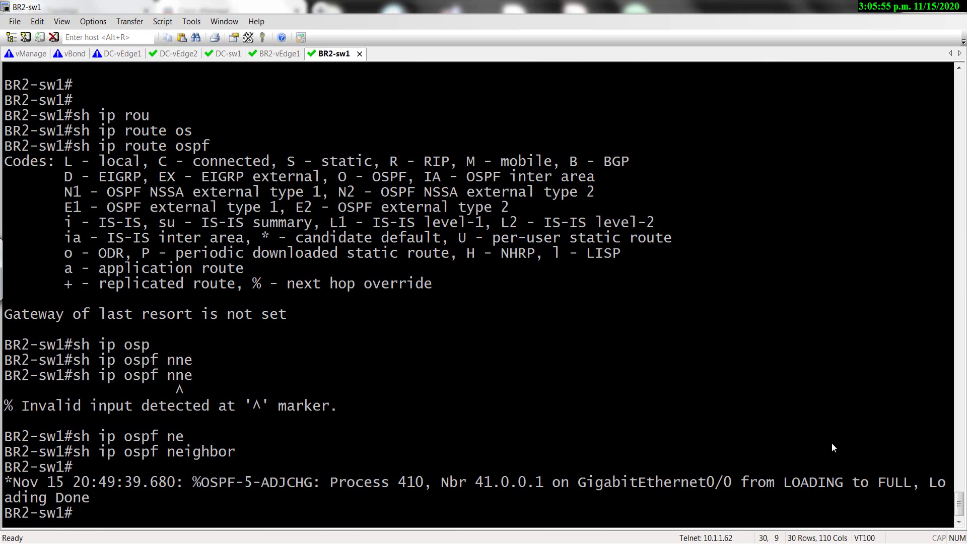
key("Return")
key("Return")
key("Return")
key("Return")
key("Return")
key("Return")
key("Return")
key("Return")
key("Return")
key("Return")
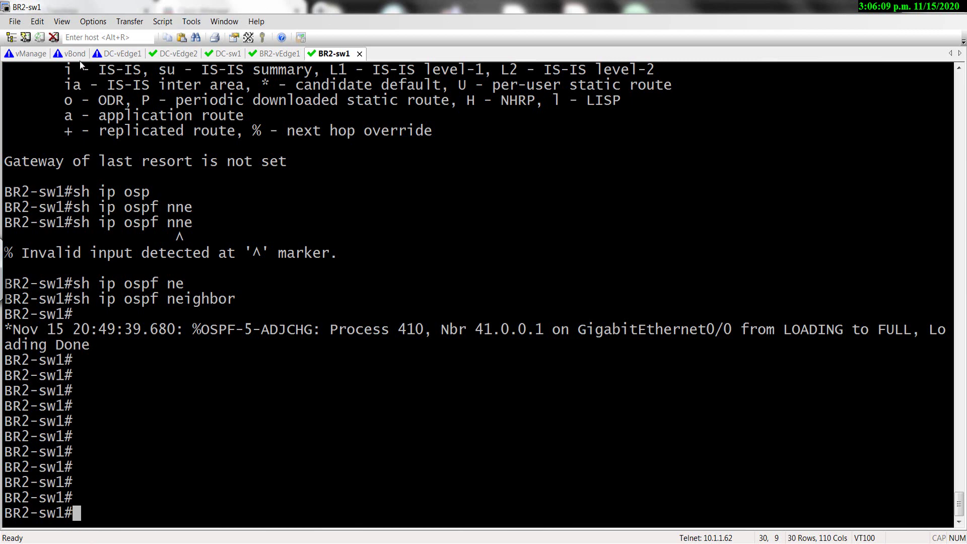
Enter enable mode on DC-sw1 and run 'show ip route bgp'.
left_click(226, 56)
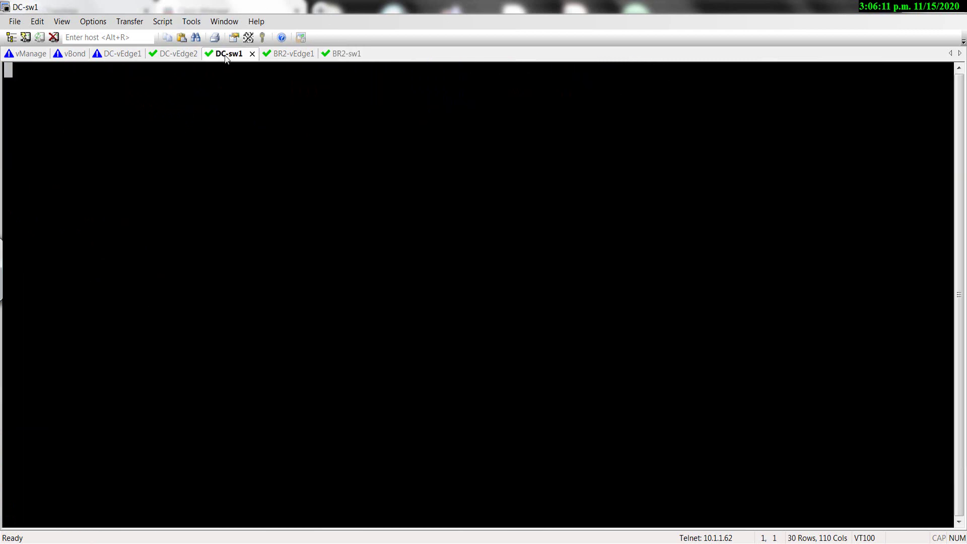
key("Return")
type("en")
key("Return")
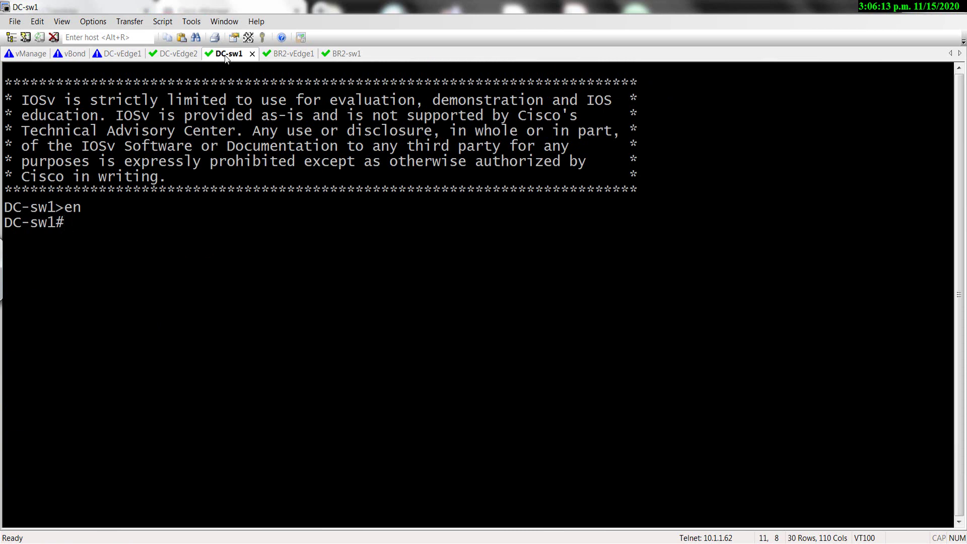
type("sh ip rou")
key("Tab")
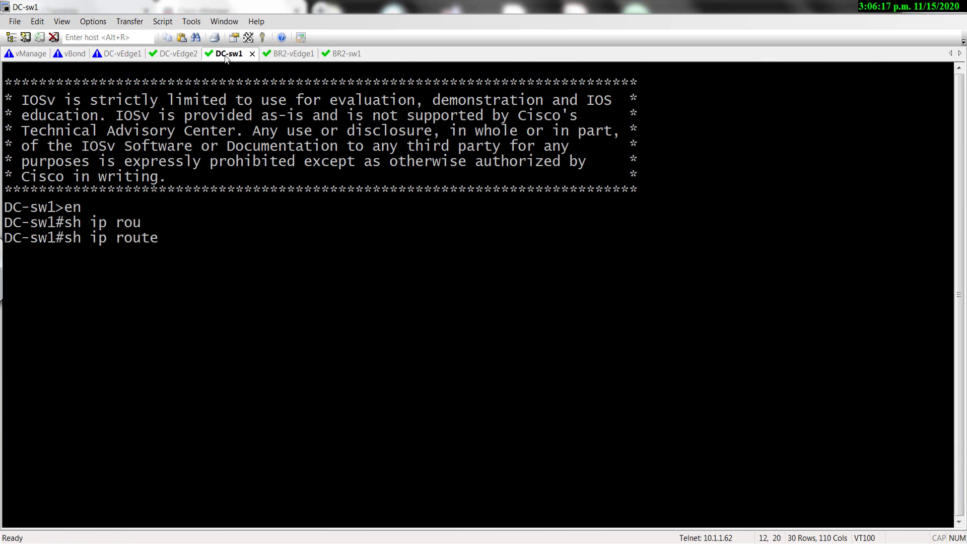
type("bg")
key("Tab")
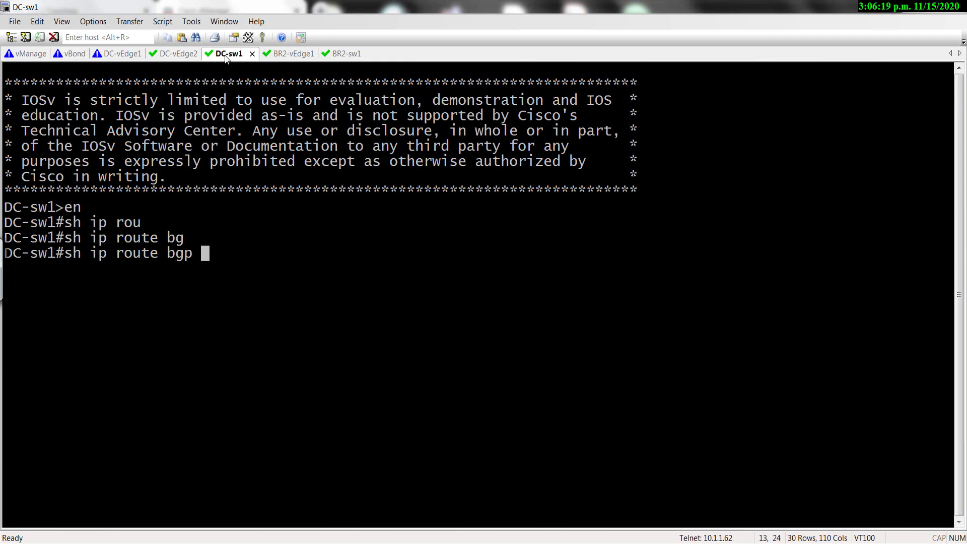
key("Return")
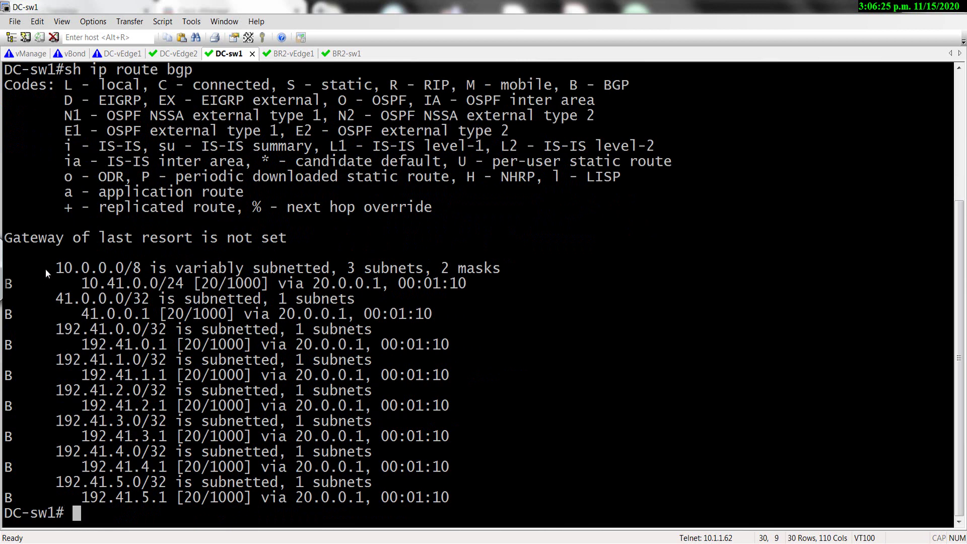
Mark the BGP routes learned via 20.0.0.1, from 192.41.0.0 down to 192.41.5.1.
left_click_drag(45, 268, 415, 478)
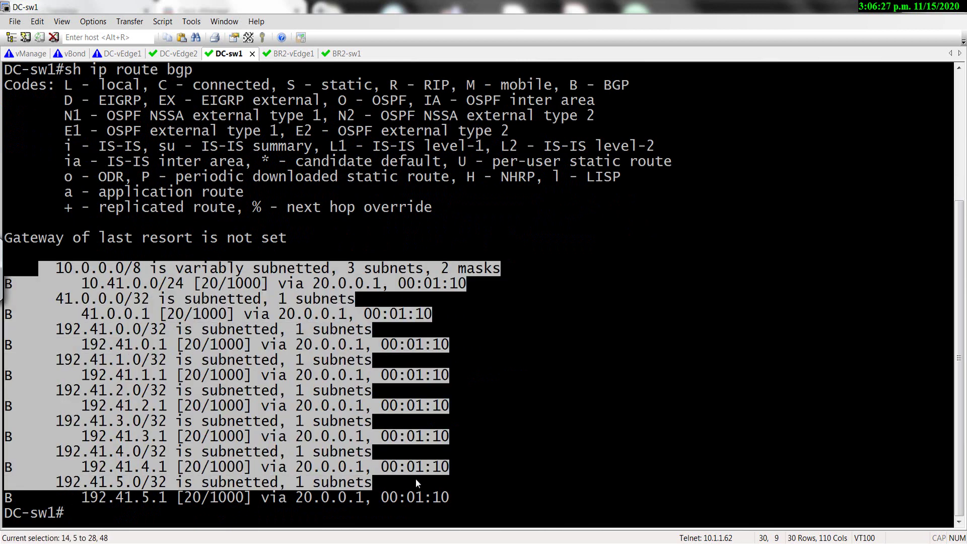
left_click(323, 388)
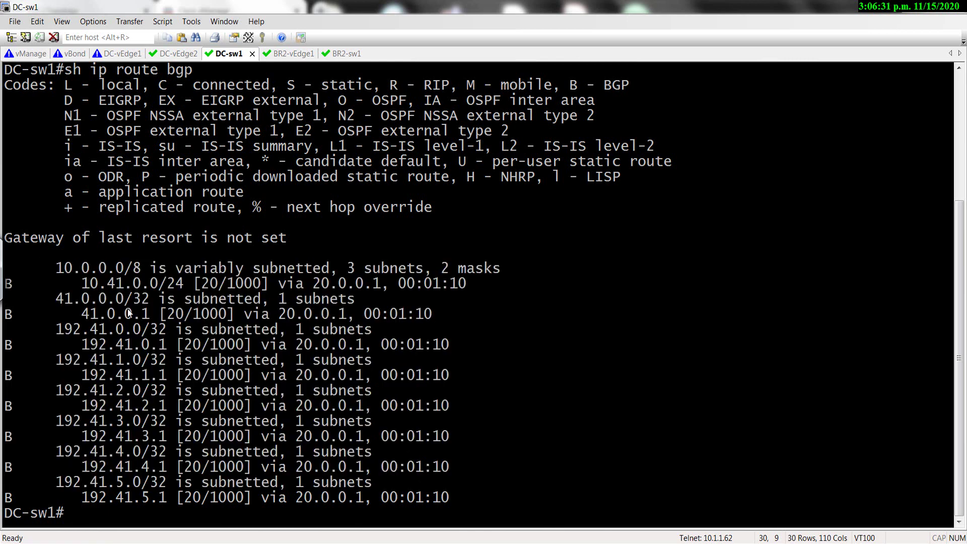
left_click_drag(155, 313, 115, 347)
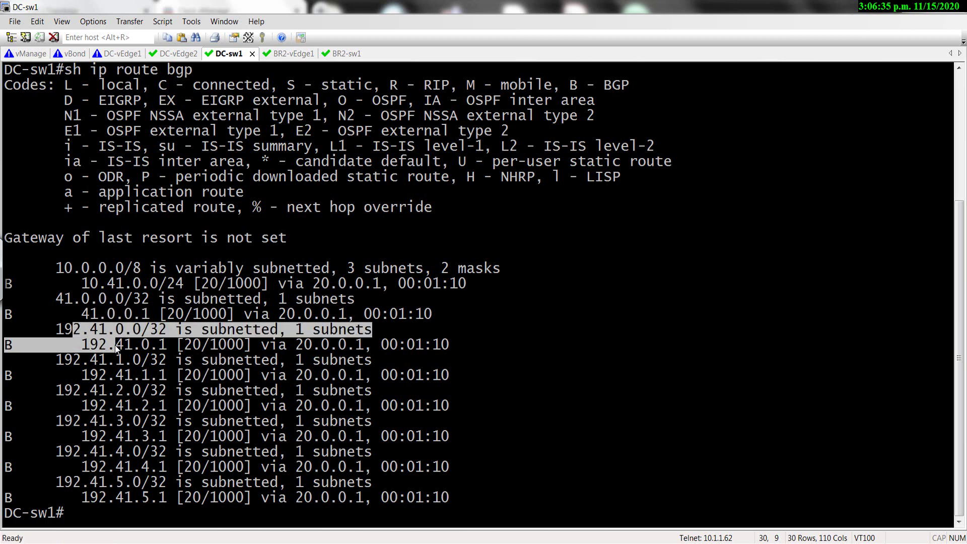
left_click(88, 336)
left_click_drag(15, 326, 132, 330)
left_click_drag(199, 344, 486, 496)
left_click(486, 492)
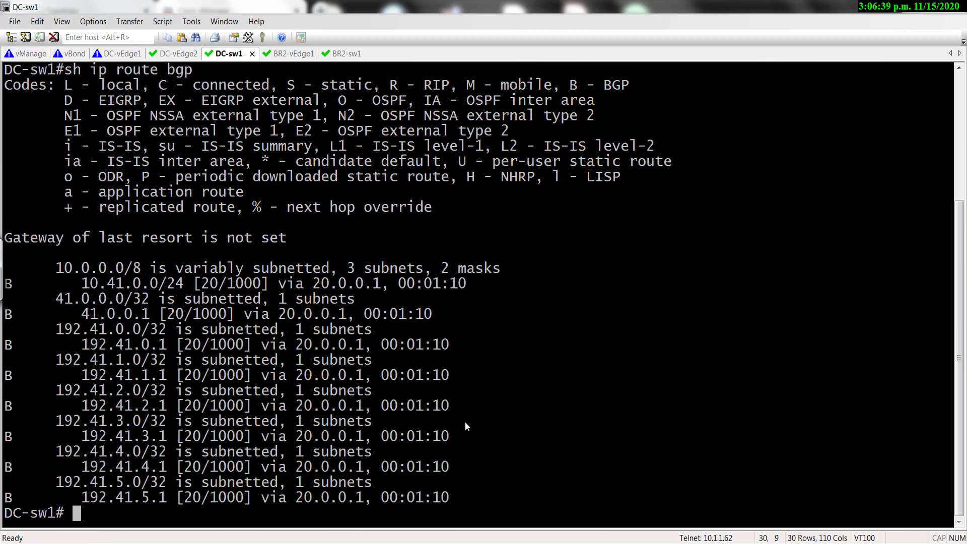
Run 'show ip route connected' on DC-sw1 and page through the Loopback1000–1005 subnets.
key("Return")
key("Return")
key("Return")
key("Return")
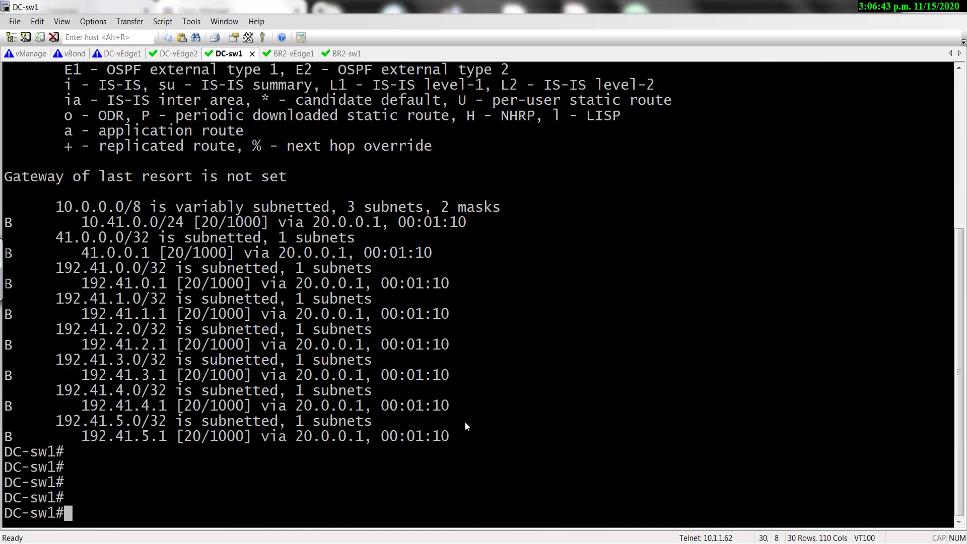
key("Return")
key("Return")
key("Return")
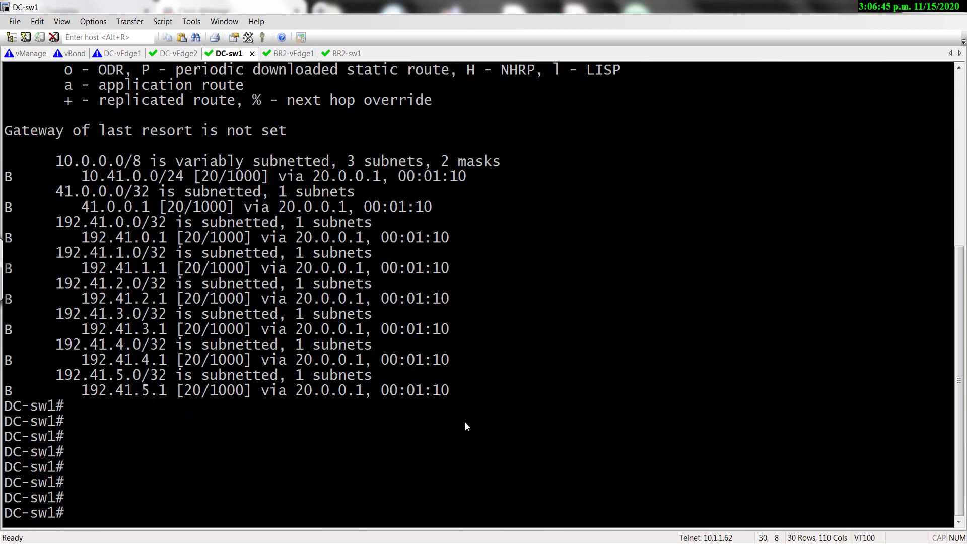
type("sh ip rou")
key("Tab")
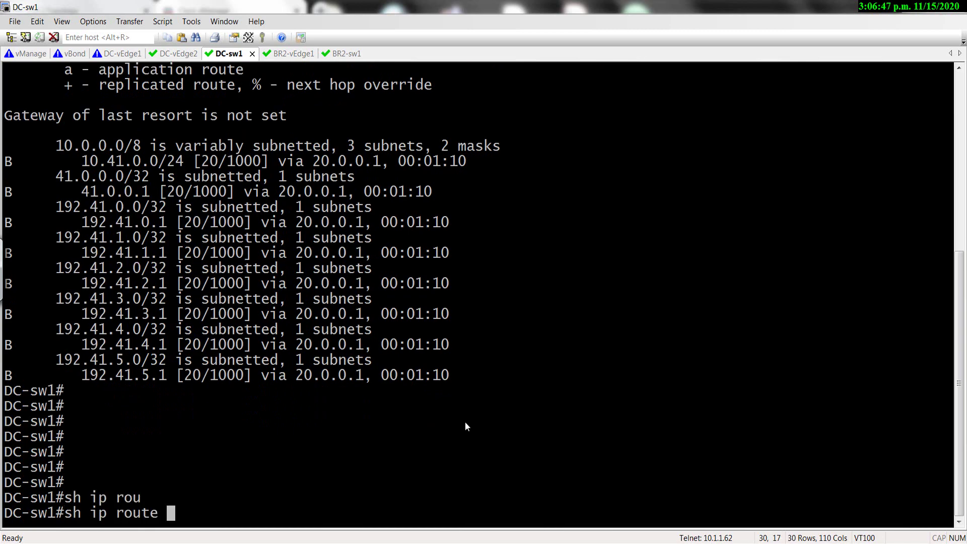
type("con")
key("Tab")
key("Return")
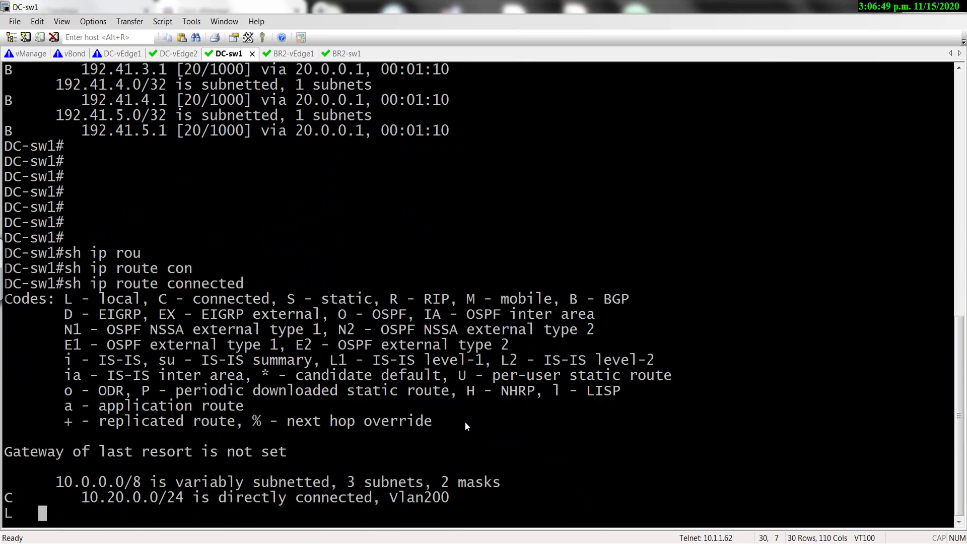
key("space")
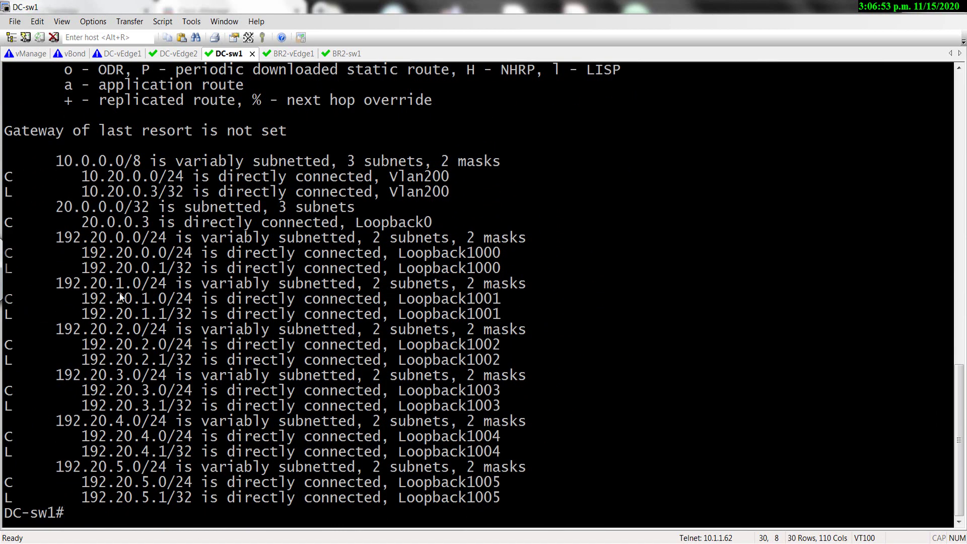
key("alt+Tab")
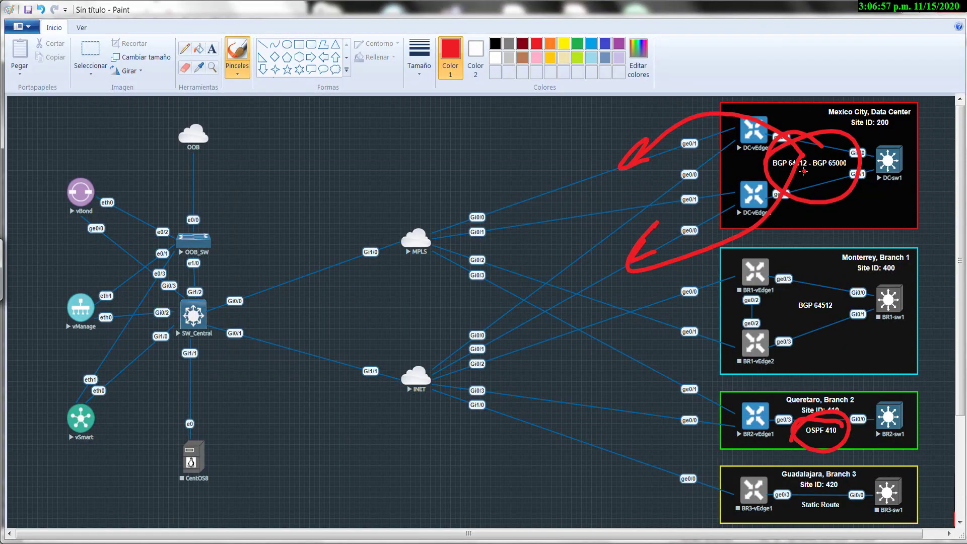
Undo the old red marks, underline Site ID: 200, and highlight DC-sw1's Loopback1002–1004 routes.
key("ctrl+z")
key("ctrl+z")
key("ctrl+z")
key("ctrl+z")
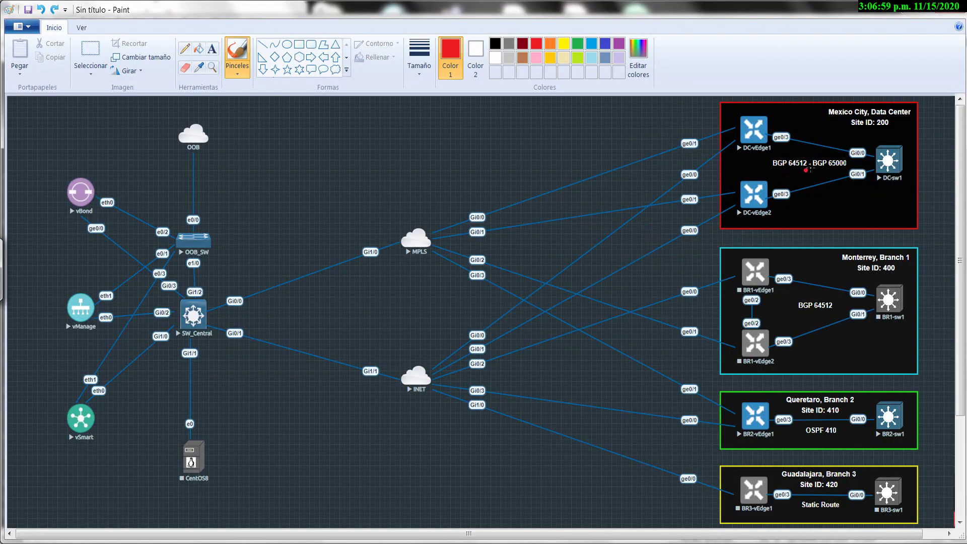
left_click_drag(861, 132, 901, 129)
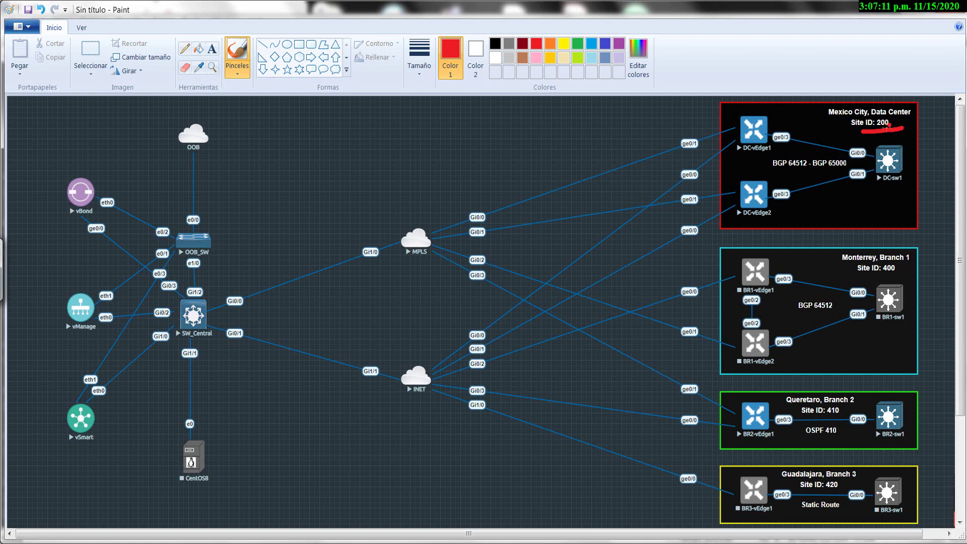
key("alt+Tab")
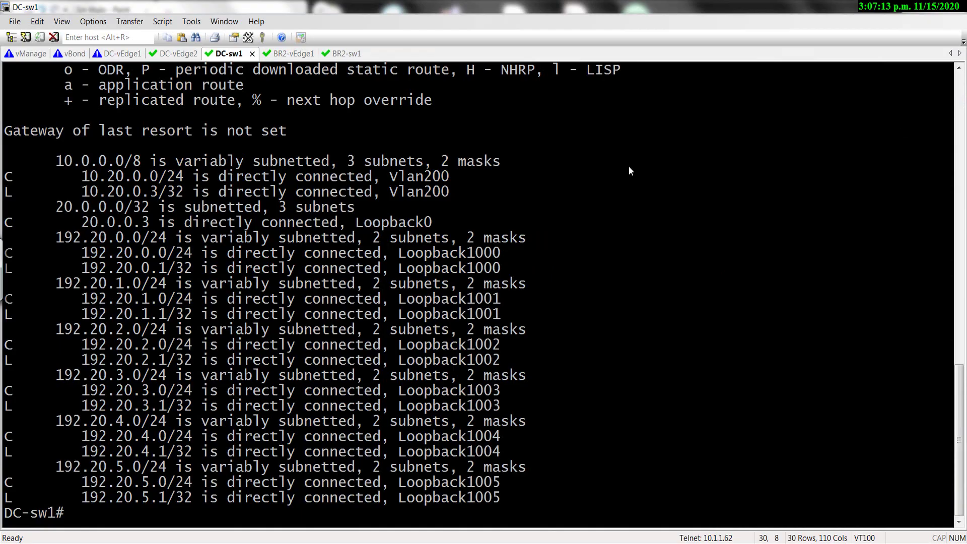
mouse_move(75, 346)
left_mouse_down()
mouse_move(185, 361)
mouse_move(254, 423)
mouse_move(255, 452)
left_mouse_up()
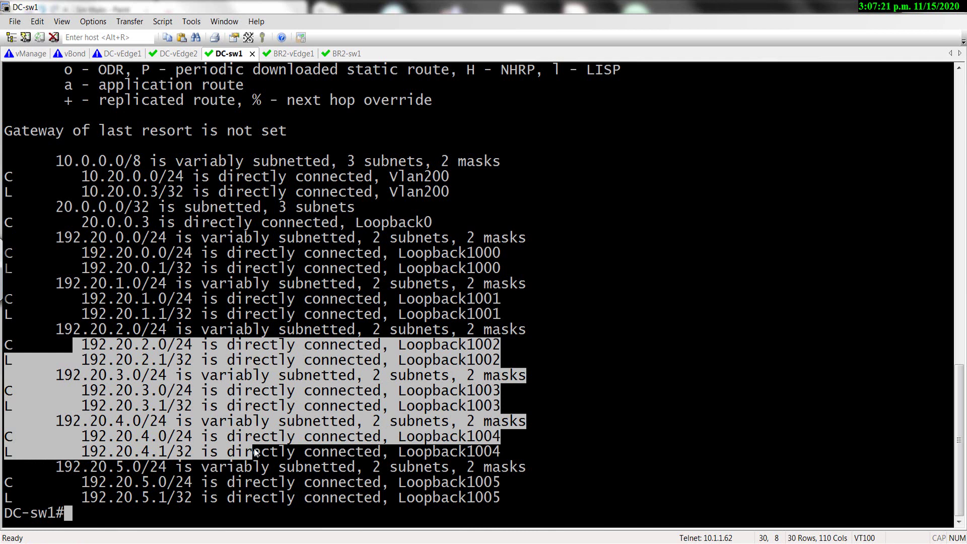
key("alt+Tab")
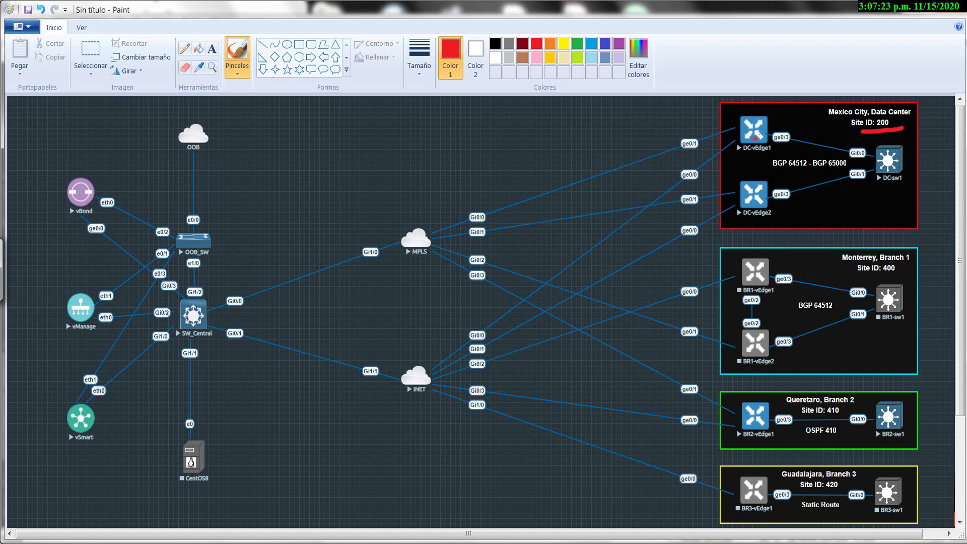
key("alt+Tab")
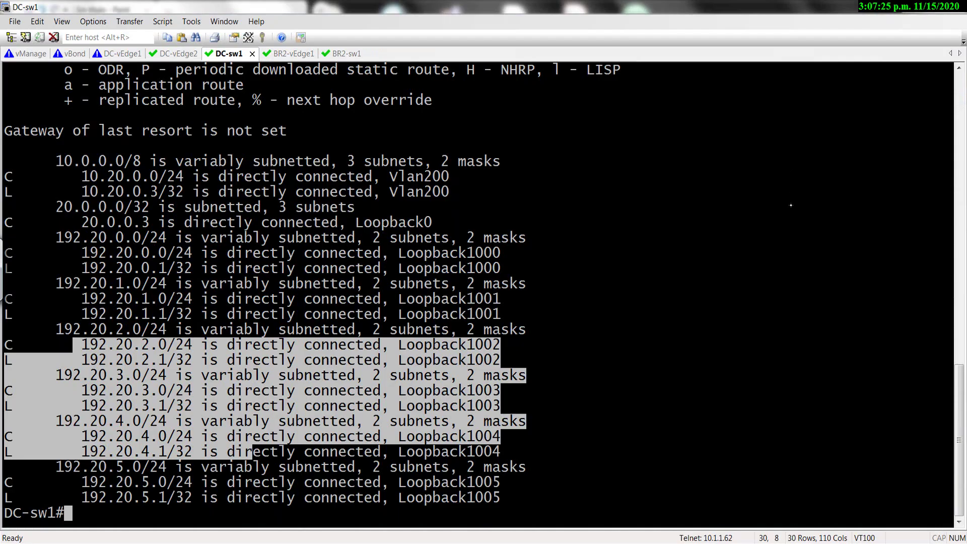
Handwrite 192.20.0 in the Mexico City box and draw arrows from DC-sw1 to DC-vEdge1 and DC-vEdge2.
key("alt+Tab")
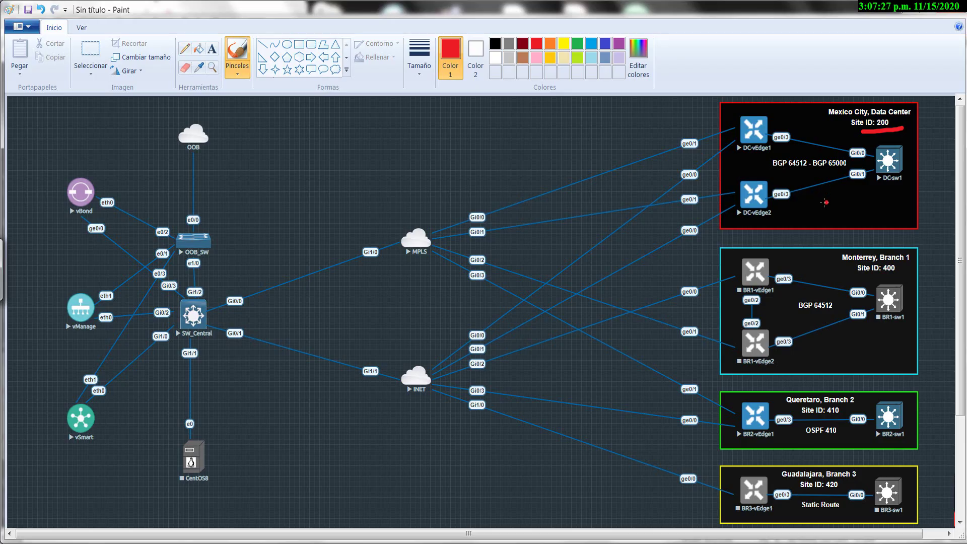
mouse_move(819, 196)
left_mouse_down()
mouse_move(820, 217)
mouse_move(869, 183)
mouse_move(926, 166)
mouse_move(939, 144)
left_mouse_up()
mouse_move(943, 110)
left_mouse_down()
mouse_move(939, 176)
mouse_move(955, 142)
left_mouse_up()
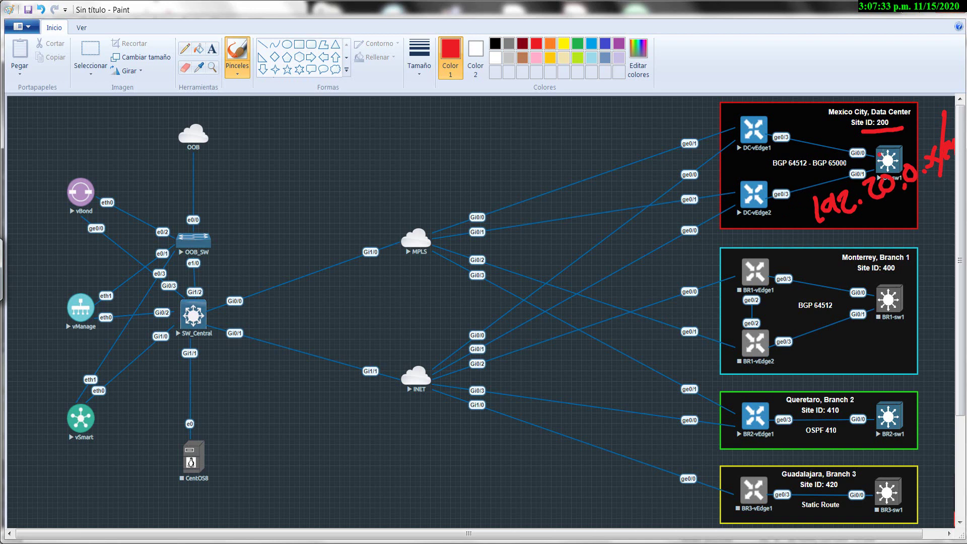
mouse_move(889, 147)
left_mouse_down()
mouse_move(895, 133)
mouse_move(915, 144)
mouse_move(919, 164)
mouse_move(759, 130)
left_mouse_up()
left_click_drag(776, 117, 758, 130)
left_click_drag(758, 131, 786, 137)
left_click_drag(869, 157, 778, 197)
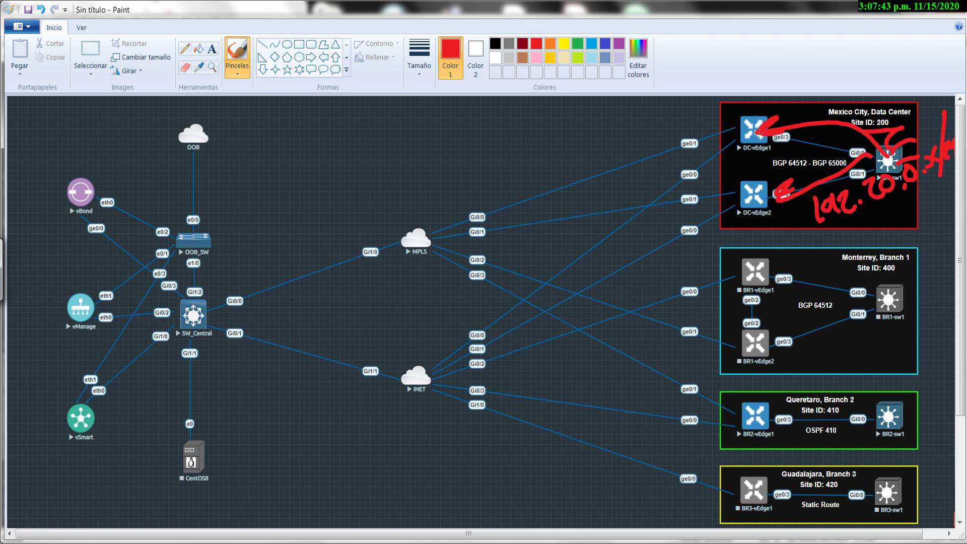
Trace the path from DC-vEdge1 via vSmart and the MPLS/INET clouds to a circled BR2-vEdge1.
mouse_move(737, 115)
left_mouse_down()
mouse_move(632, 126)
mouse_move(332, 261)
mouse_move(95, 469)
mouse_move(115, 412)
mouse_move(190, 443)
mouse_move(288, 325)
mouse_move(496, 268)
left_mouse_up()
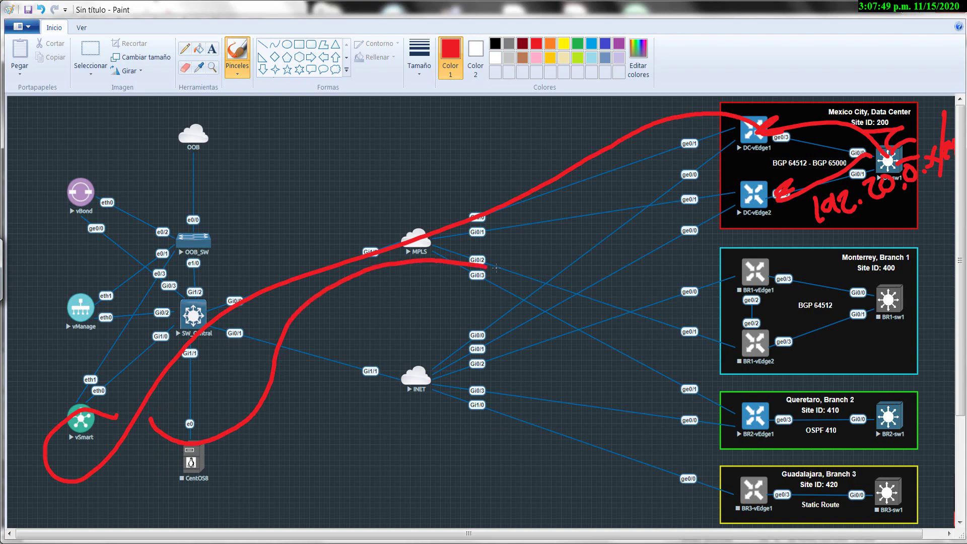
left_click_drag(266, 437, 459, 401)
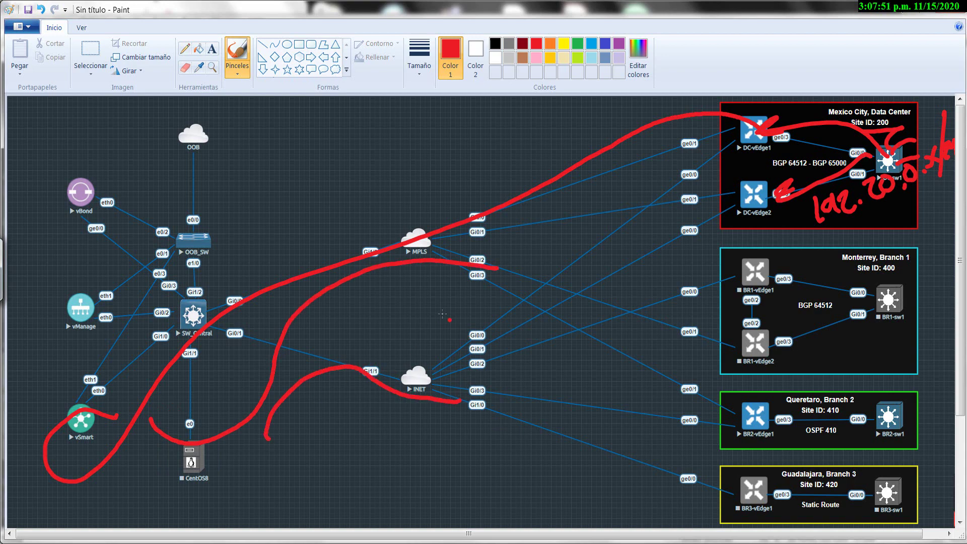
mouse_move(476, 280)
left_mouse_down()
mouse_move(579, 311)
mouse_move(719, 410)
mouse_move(712, 419)
left_mouse_up()
mouse_move(495, 398)
left_mouse_down()
mouse_move(710, 429)
mouse_move(701, 422)
left_mouse_up()
left_click_drag(758, 402, 720, 418)
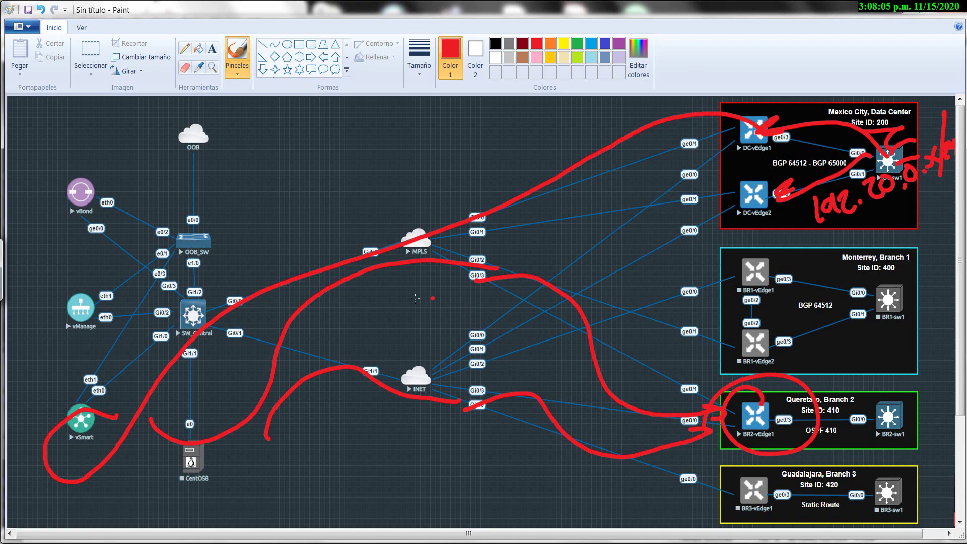
Label the space between the MPLS and INET clouds and draw arc arrows onto BR2-sw1.
mouse_move(412, 302)
left_mouse_down()
mouse_move(383, 308)
mouse_move(410, 304)
mouse_move(456, 333)
left_mouse_up()
left_click_drag(468, 282, 511, 312)
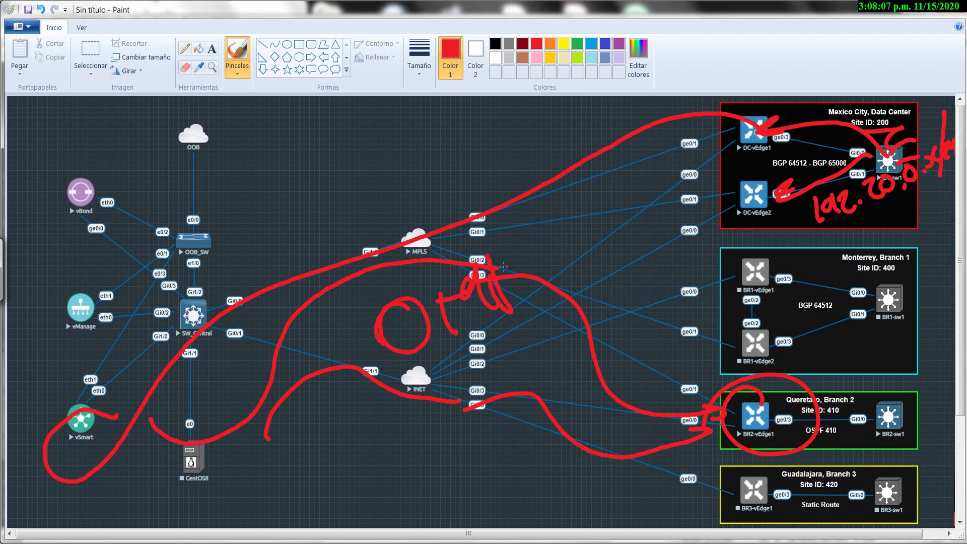
left_click_drag(503, 267, 498, 272)
left_click(463, 327)
left_click_drag(425, 370, 547, 284)
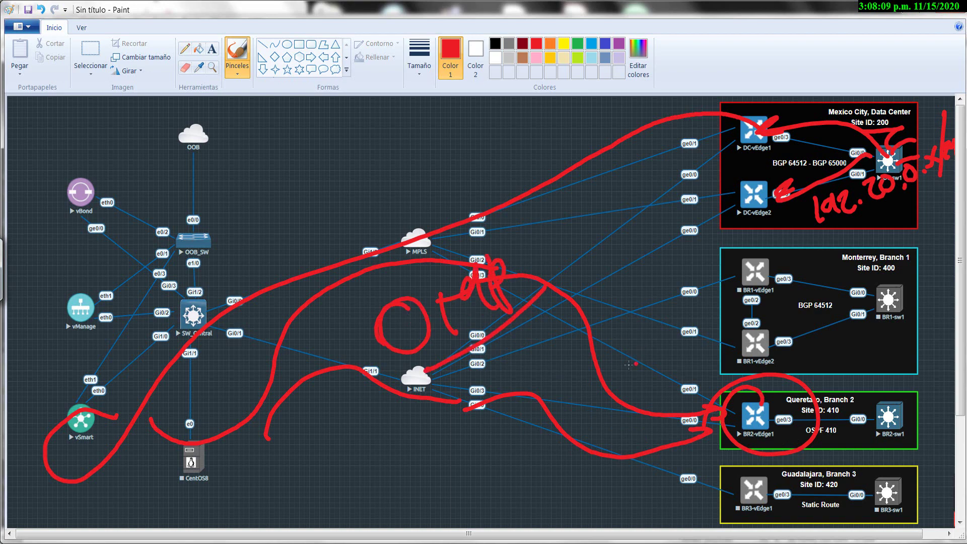
left_click_drag(812, 436, 874, 431)
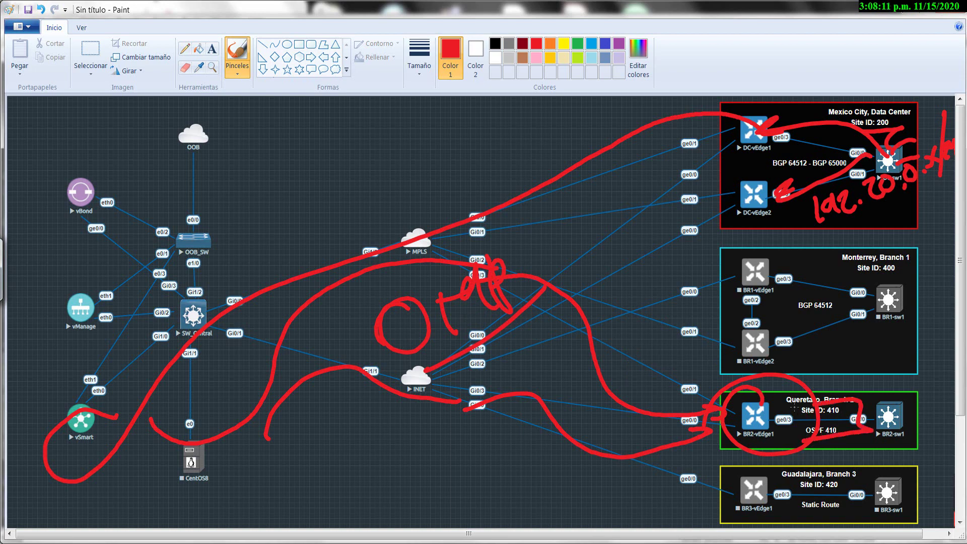
left_click_drag(805, 399, 798, 471)
left_click_drag(807, 389, 889, 398)
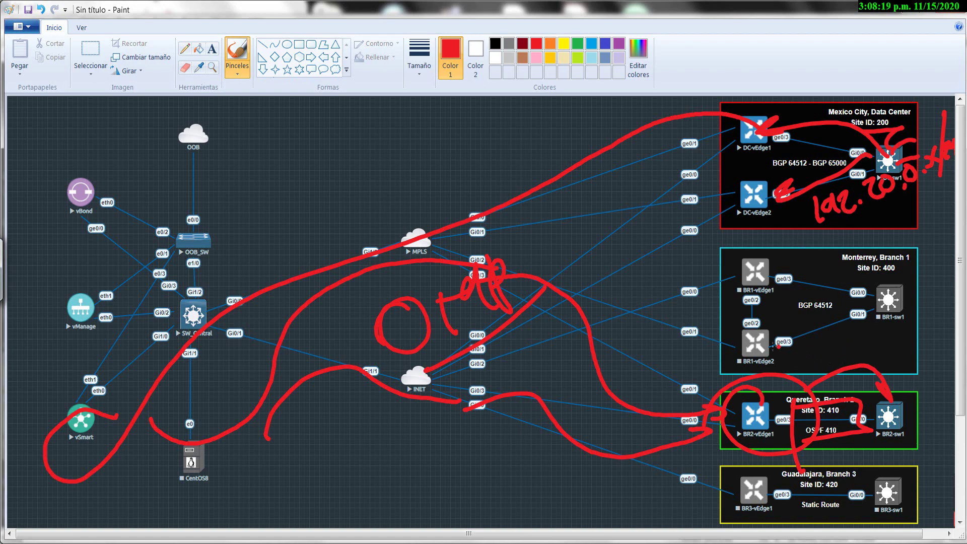
Write 192.41.0.0/24 in the Monterrey box and draw the route path from BR1-vEdge1 to DC-vEdge2.
mouse_move(736, 336)
left_mouse_down()
mouse_move(738, 360)
mouse_move(755, 355)
left_mouse_up()
left_click_drag(765, 332, 789, 347)
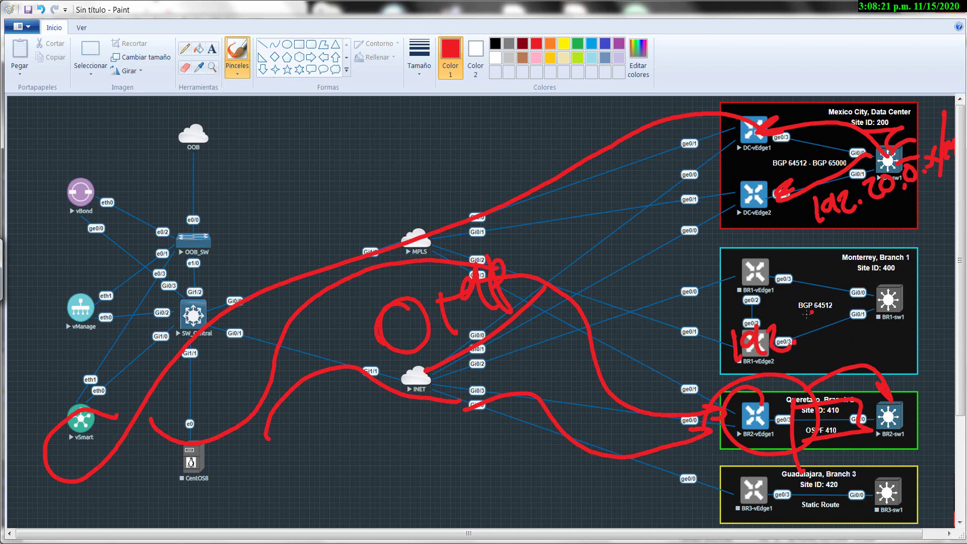
mouse_move(812, 308)
left_mouse_down()
mouse_move(816, 336)
mouse_move(829, 337)
left_mouse_up()
left_click_drag(834, 297, 840, 340)
left_click_drag(862, 300, 916, 301)
left_click_drag(928, 255, 921, 327)
mouse_move(931, 290)
left_mouse_down()
mouse_move(947, 308)
mouse_move(954, 302)
left_mouse_up()
mouse_move(894, 330)
left_mouse_down()
mouse_move(904, 389)
mouse_move(896, 395)
left_mouse_up()
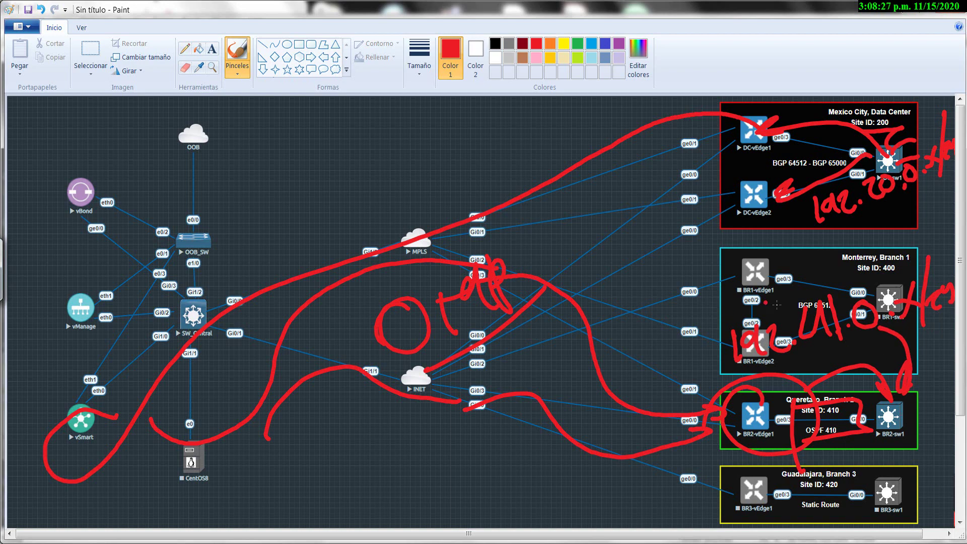
mouse_move(776, 304)
left_mouse_down()
mouse_move(721, 327)
mouse_move(466, 355)
mouse_move(686, 194)
left_mouse_up()
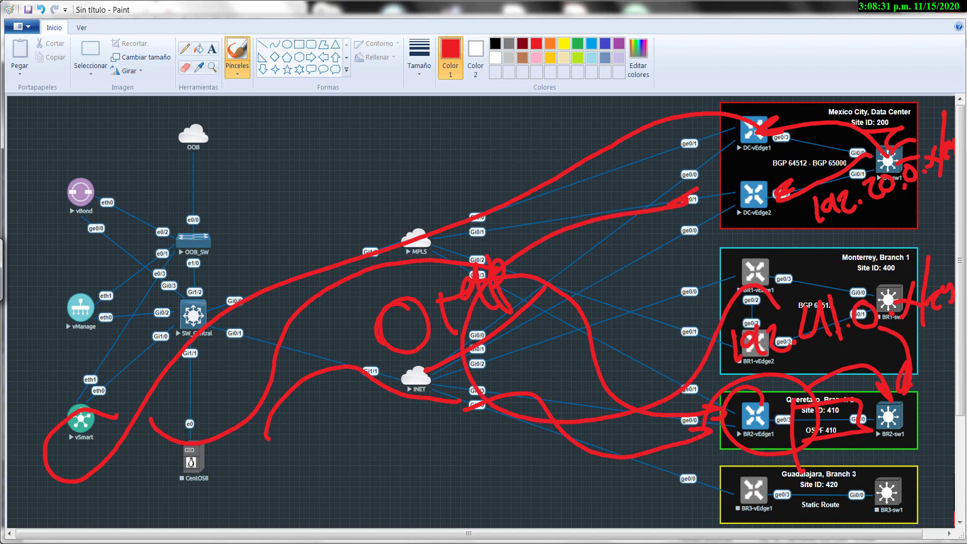
key("alt+Tab")
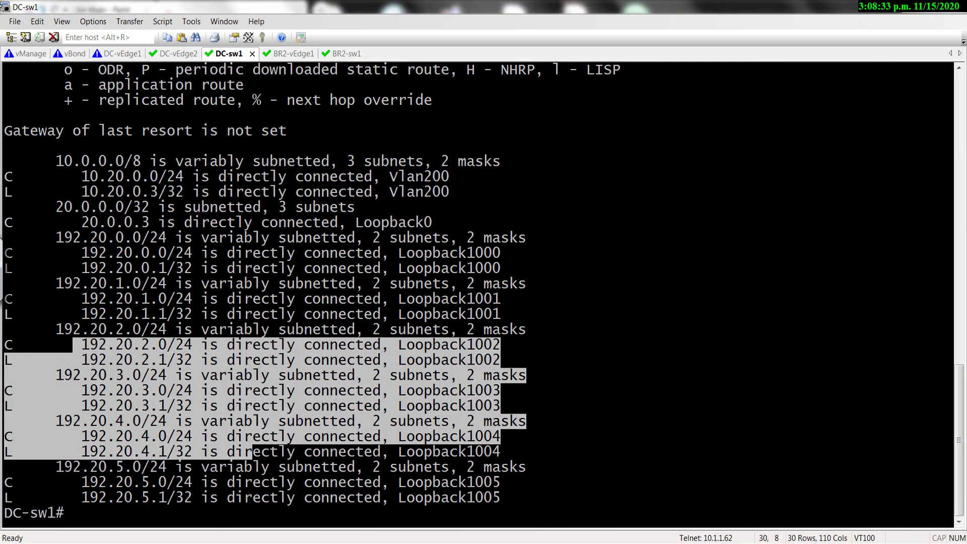
On BR2-sw1, run 'show ip route ospf' after abandoning a mistyped attempt.
left_click(348, 53)
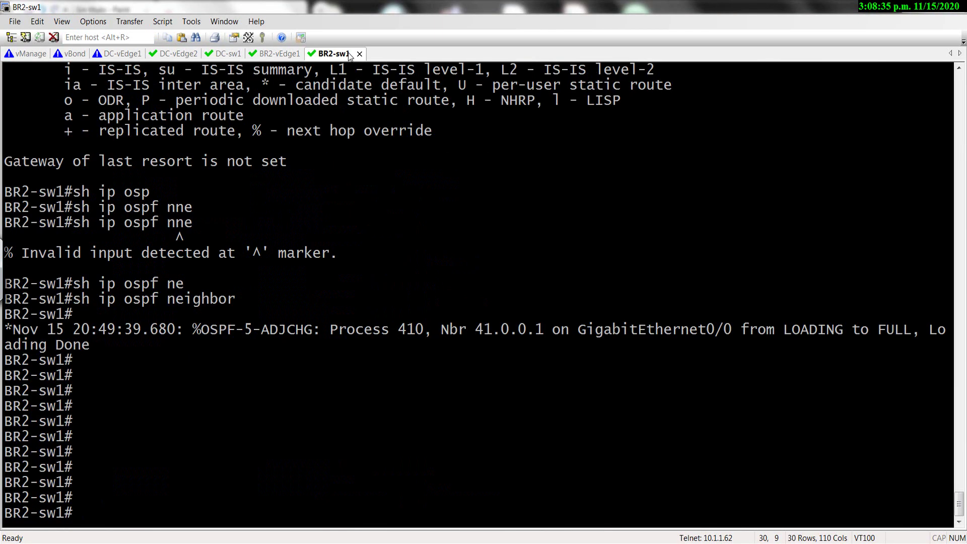
key("Return")
key("Return")
key("Return")
type("shh ip rou")
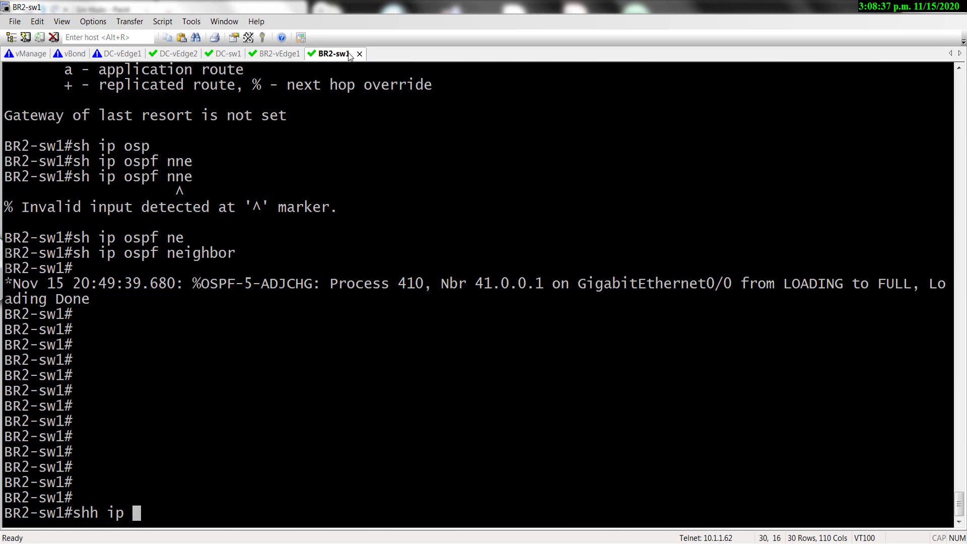
key("Tab")
key("ctrl+c")
type("sh ip rou")
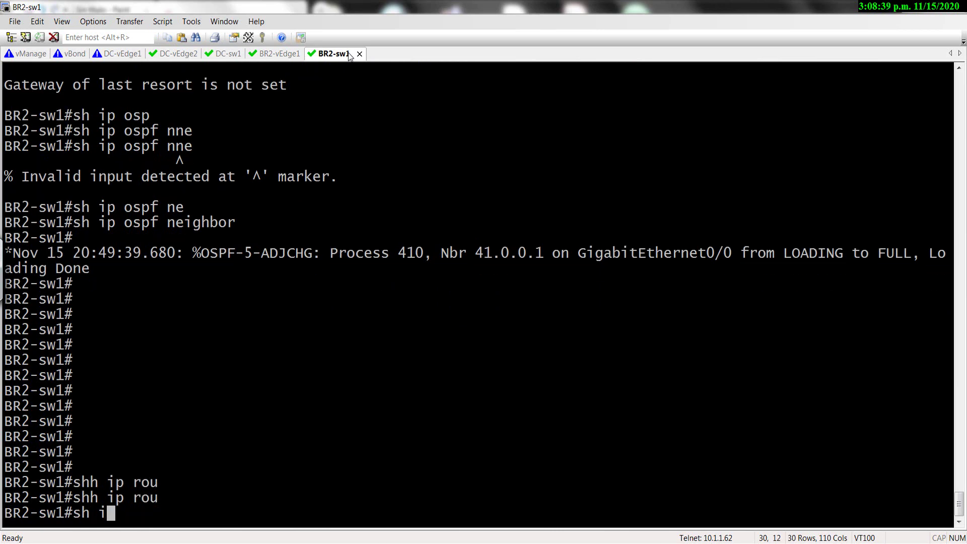
key("Tab")
type("os")
key("Tab")
key("Return")
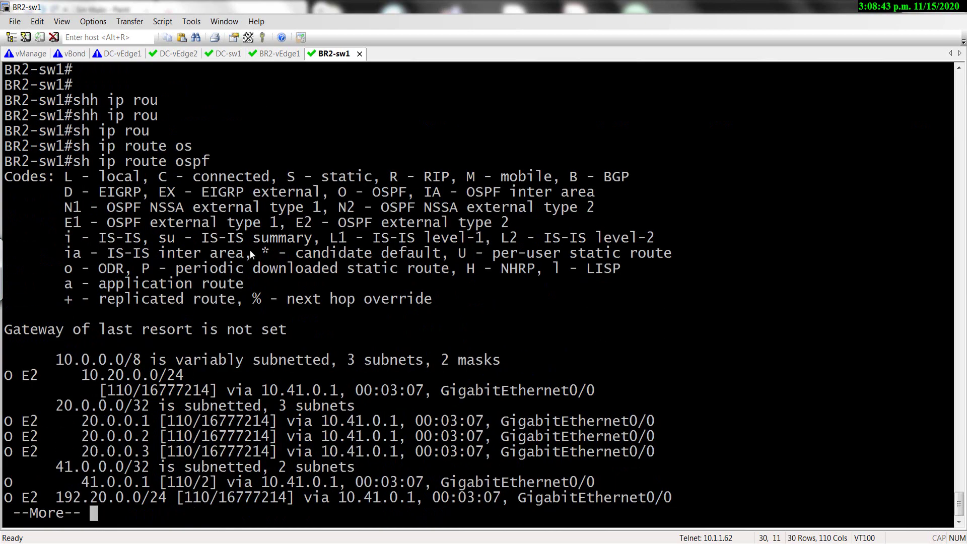
Page the OSPF listing, highlight the 192.20.0.0 and 192.20.1.0 routes, and bring up BR2-vEdge1.
key("space")
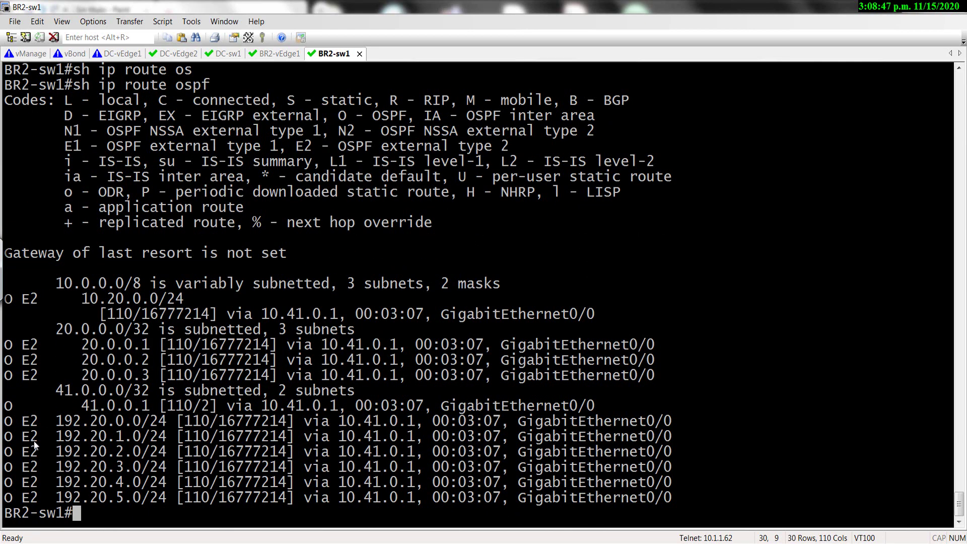
left_click_drag(58, 424, 211, 460)
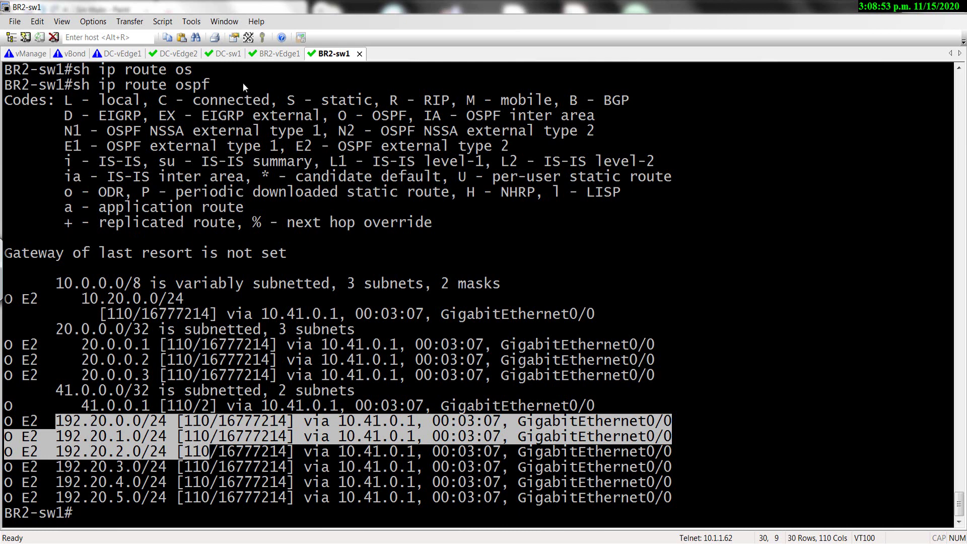
left_click(283, 55)
key("Return")
key("Return")
key("Return")
key("Return")
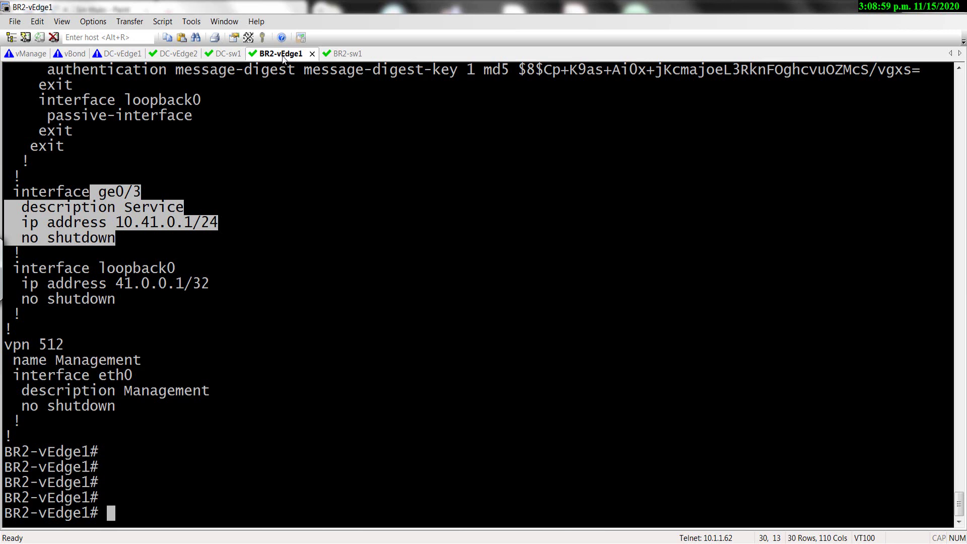
List BR2-vEdge1's running configuration with 'sh run' and highlight the omp block.
type("sh run")
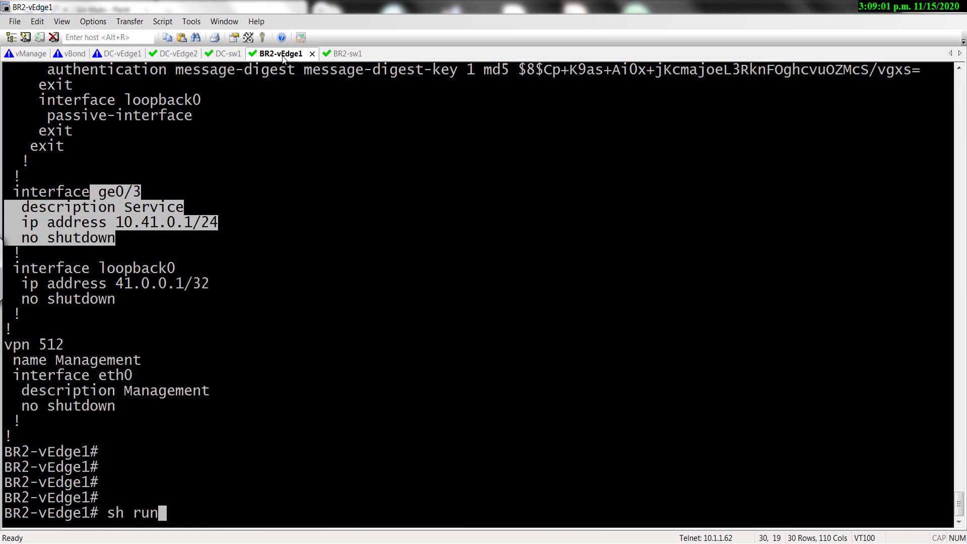
key("Return")
key("space")
key("space")
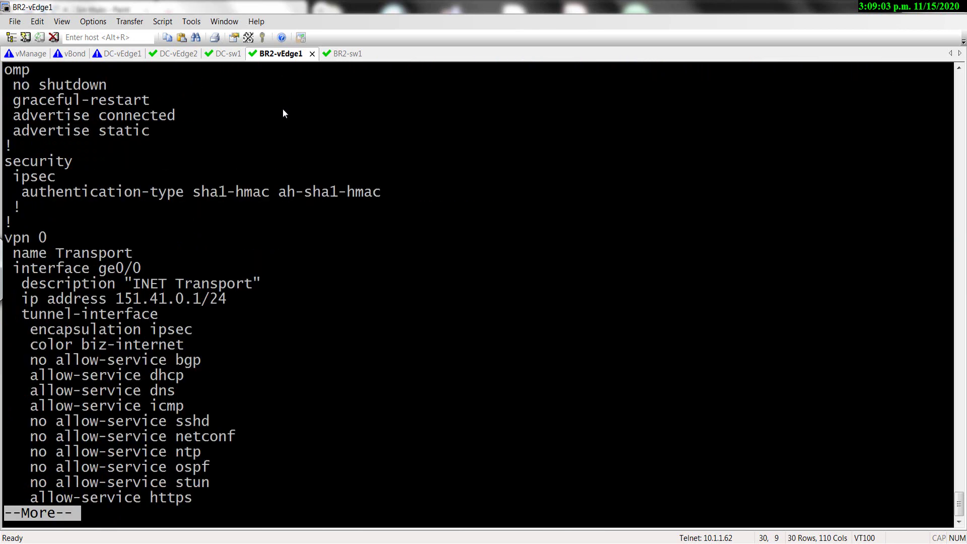
scroll(117, 135, "up", 1)
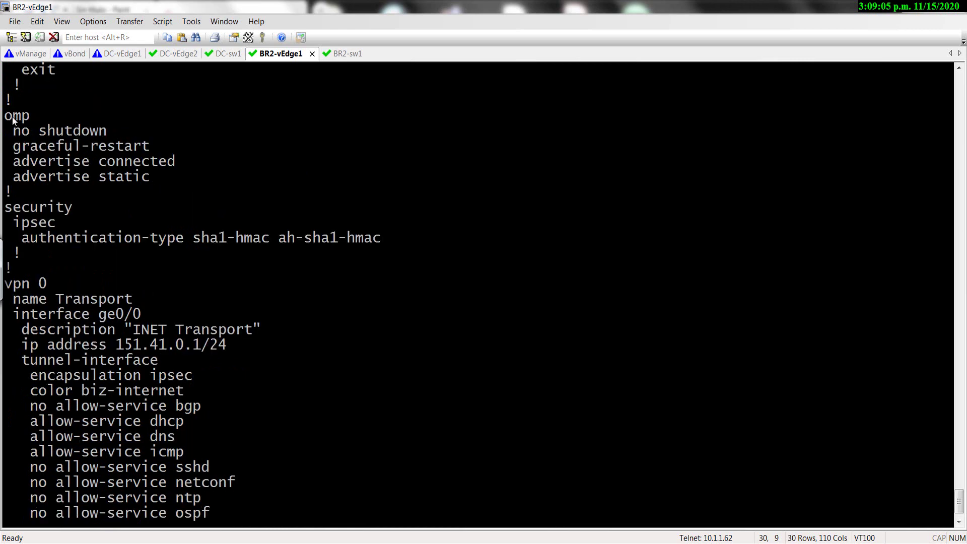
left_click_drag(5, 114, 189, 191)
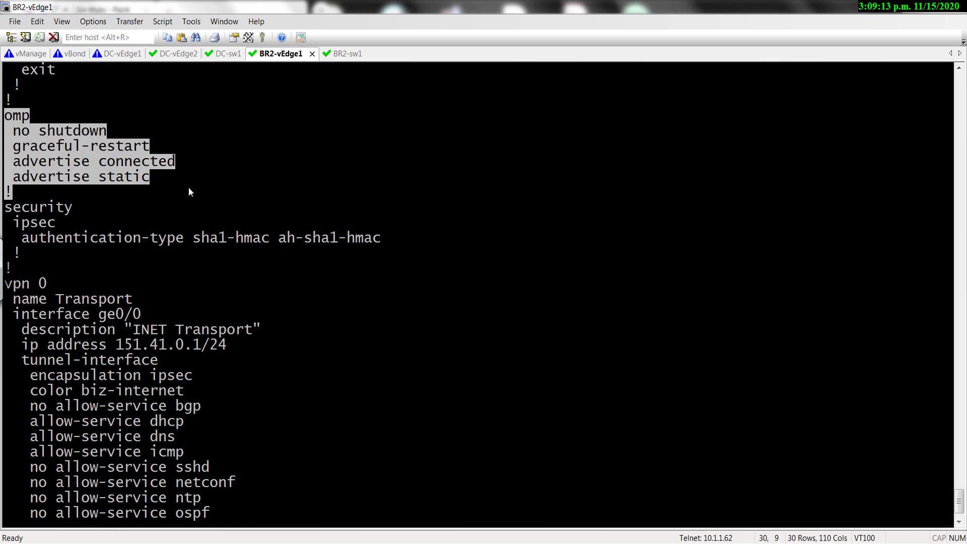
Page through the config, highlight the VPN 1 'redistribute omp' line, and quit the pager.
key("space")
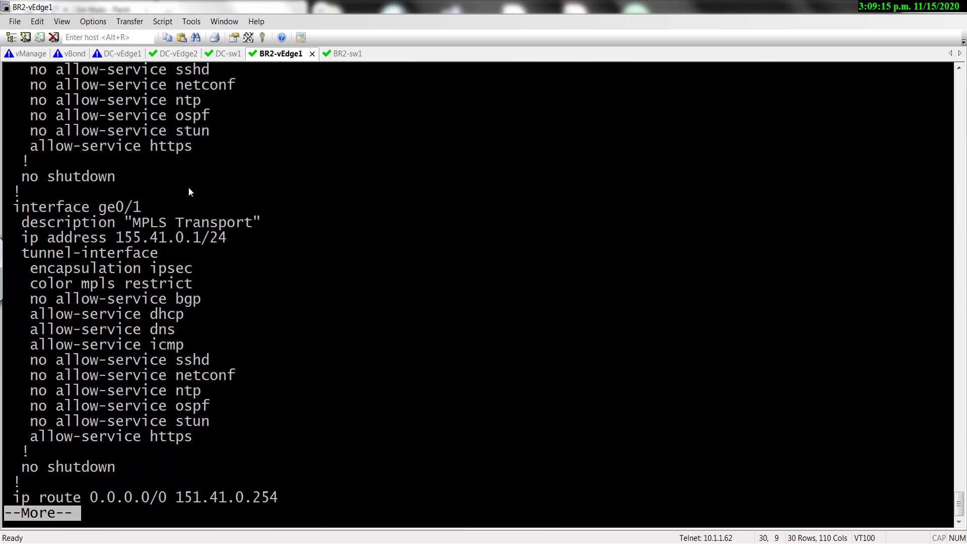
key("space")
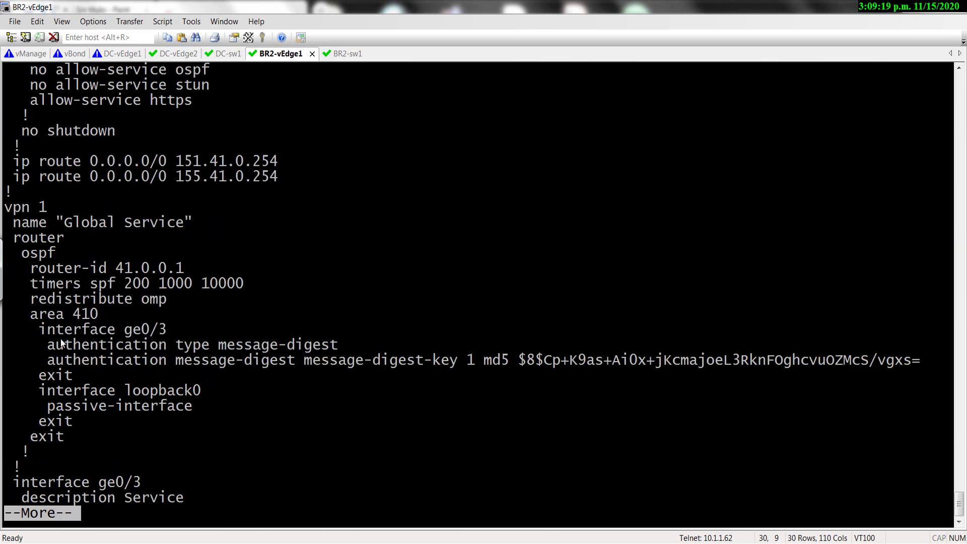
left_click_drag(171, 300, 31, 301)
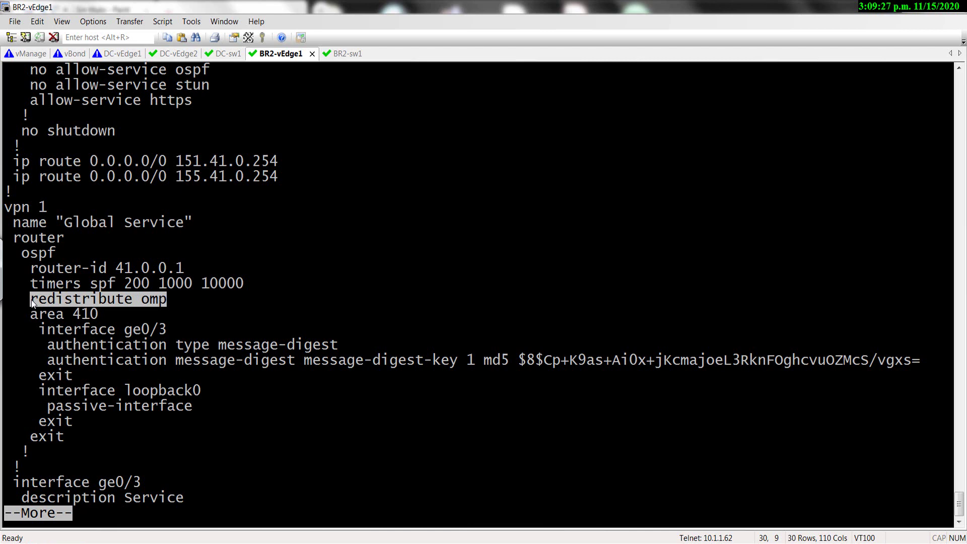
key("space")
key("q")
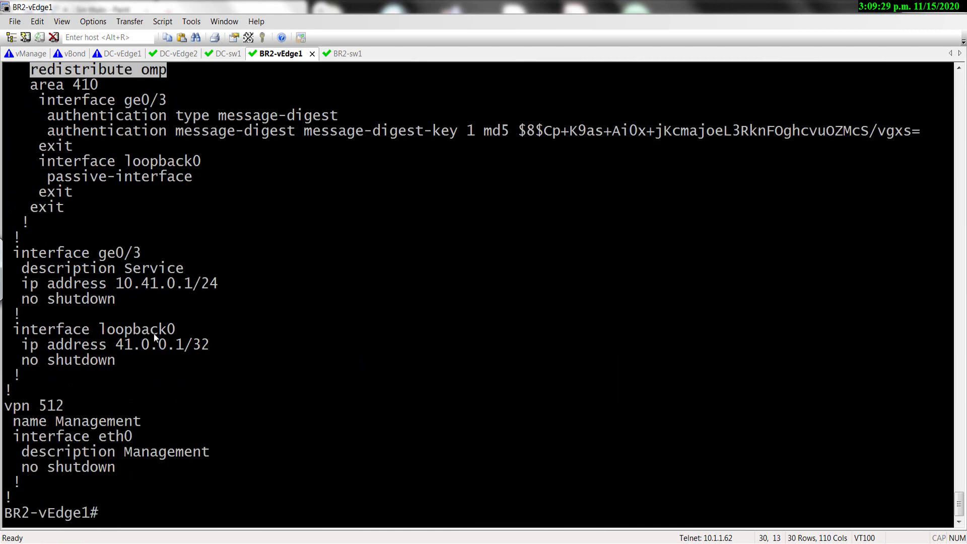
Enter 'show omp re', which is rejected as an invalid command.
type("sh ip")
key("BackSpace")
key("BackSpace")
type("omp r")
type("e")
key("Return")
Run 'show omp routes received' and interrupt its paged output.
key("BackSpace")
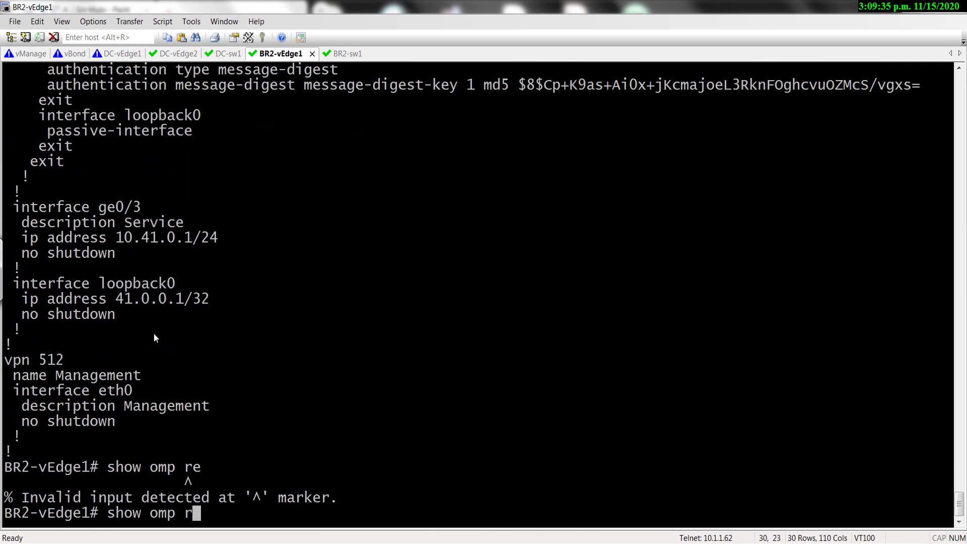
type("outes ")
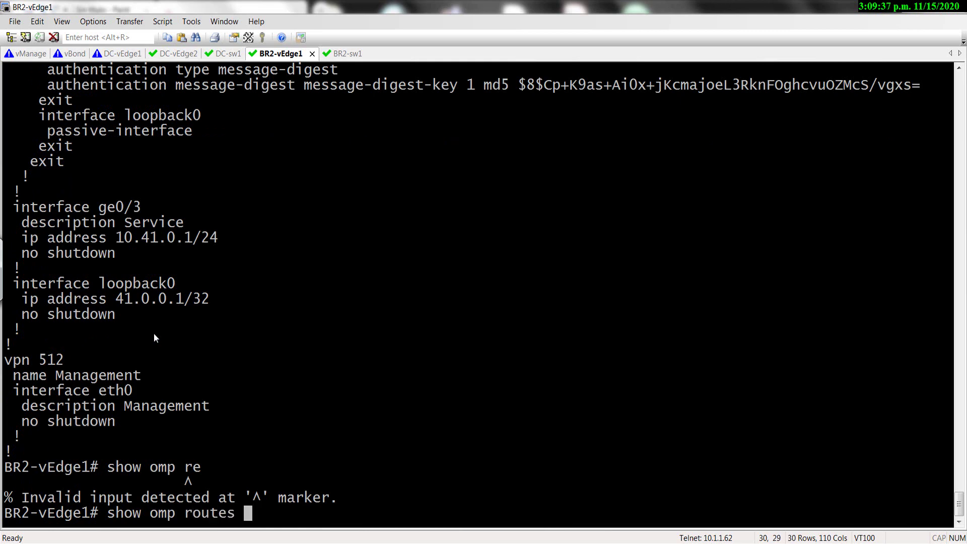
type("?")
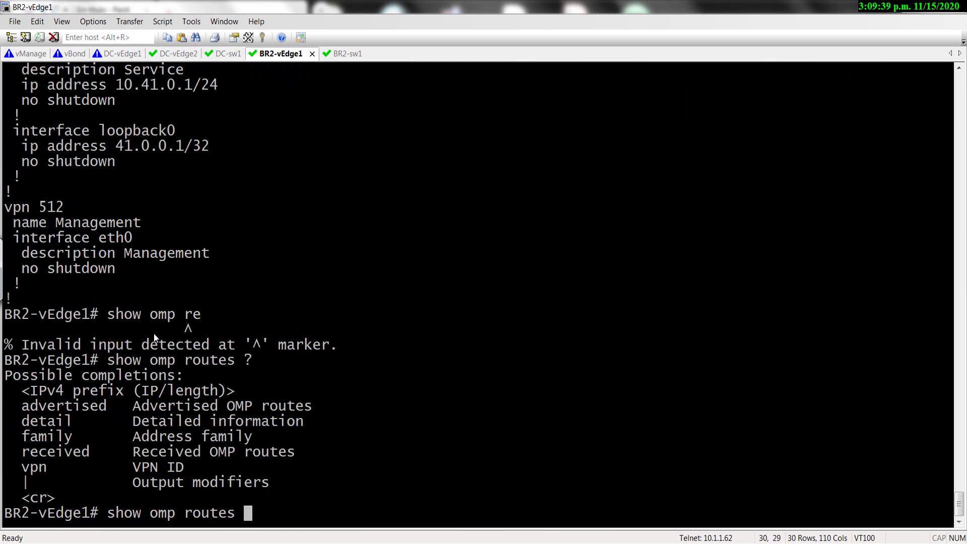
type("received")
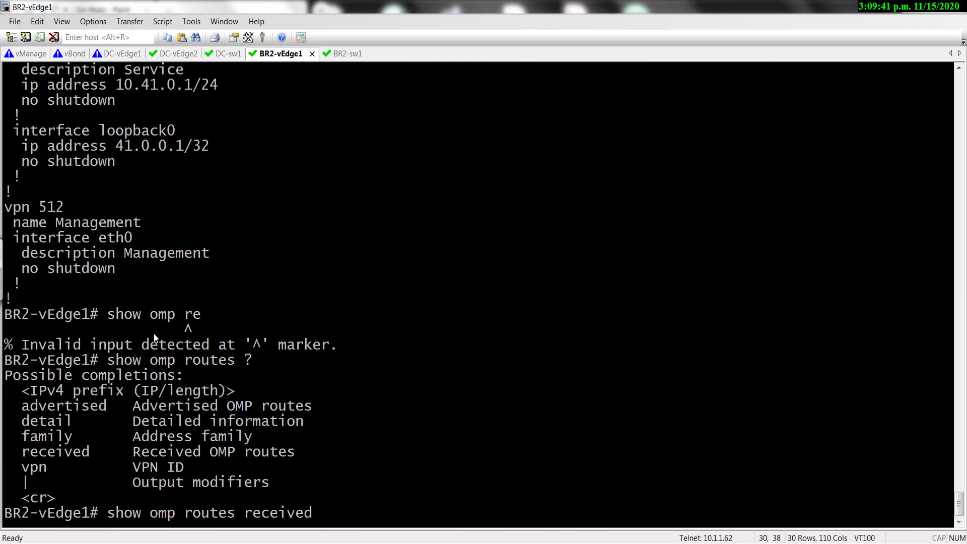
key("Return")
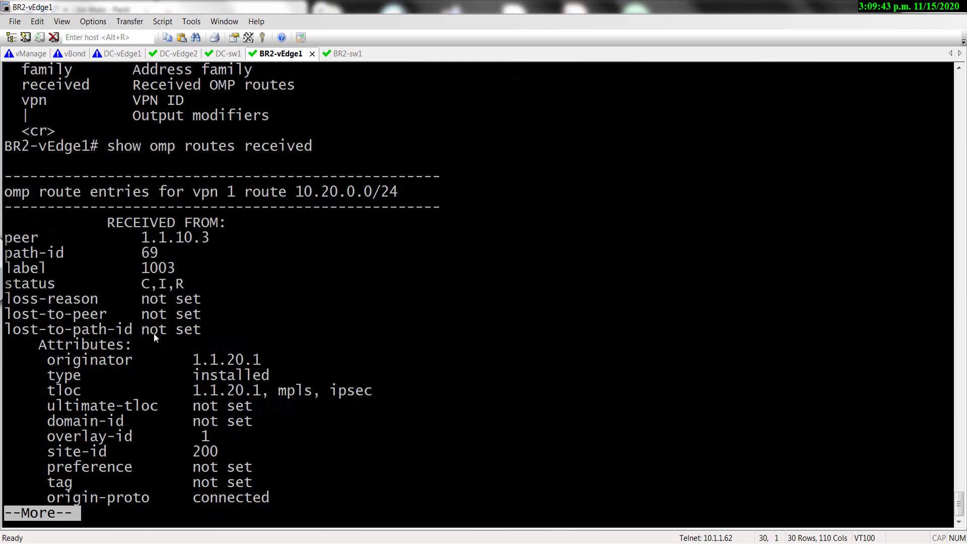
key("ctrl+c")
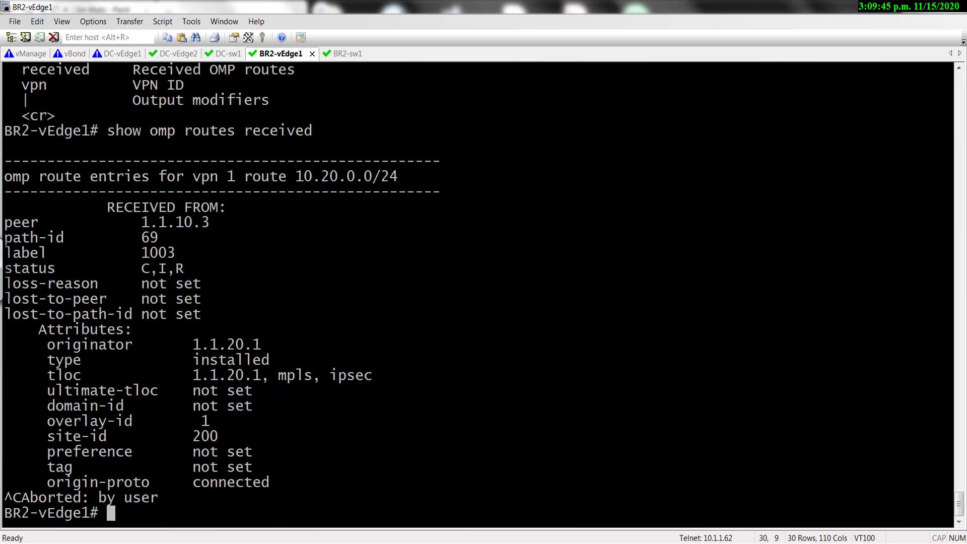
key("Up")
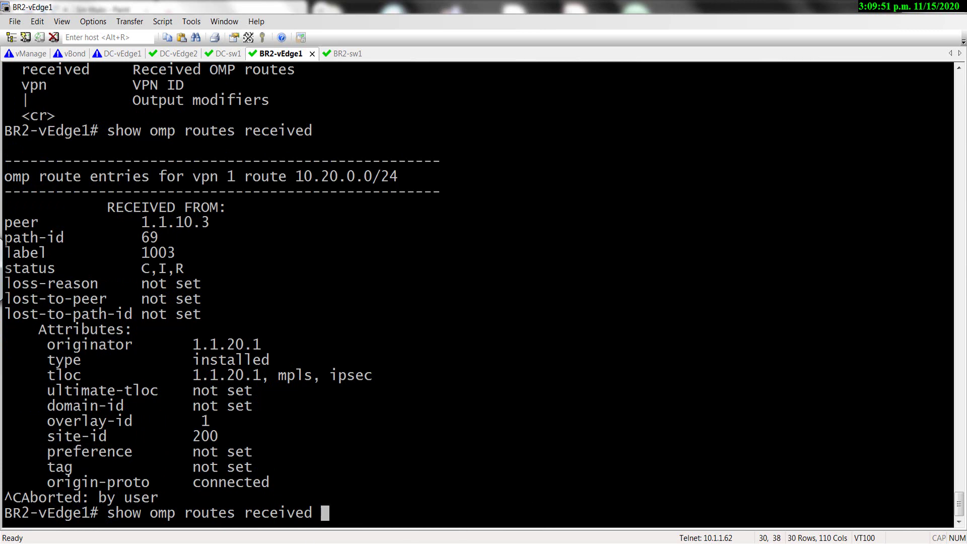
Rerun it as 'show omp routes received | tab' and page to the end of the table.
key("super+space")
type("?")
key("BackSpace")
type("|")
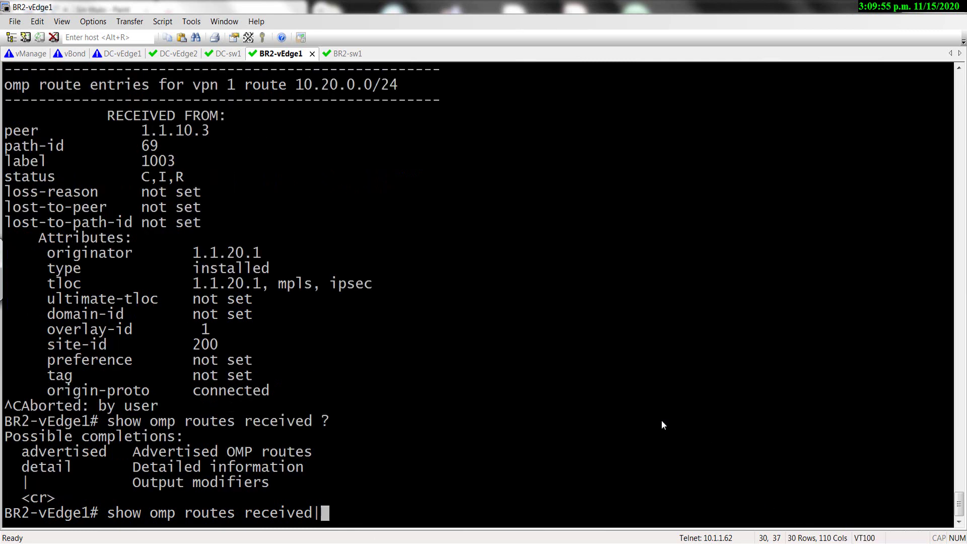
key("BackSpace")
key("BackSpace")
type("|tab")
key("Return")
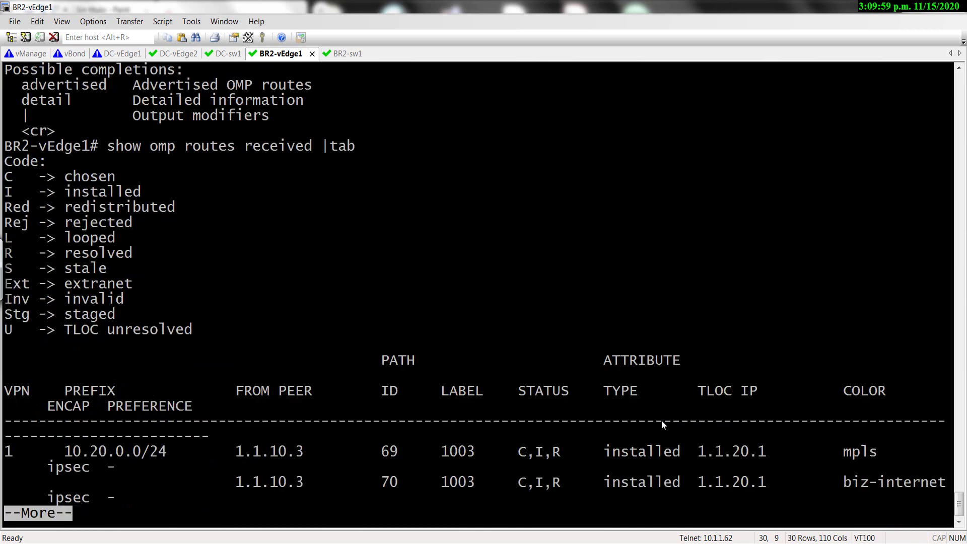
key("space")
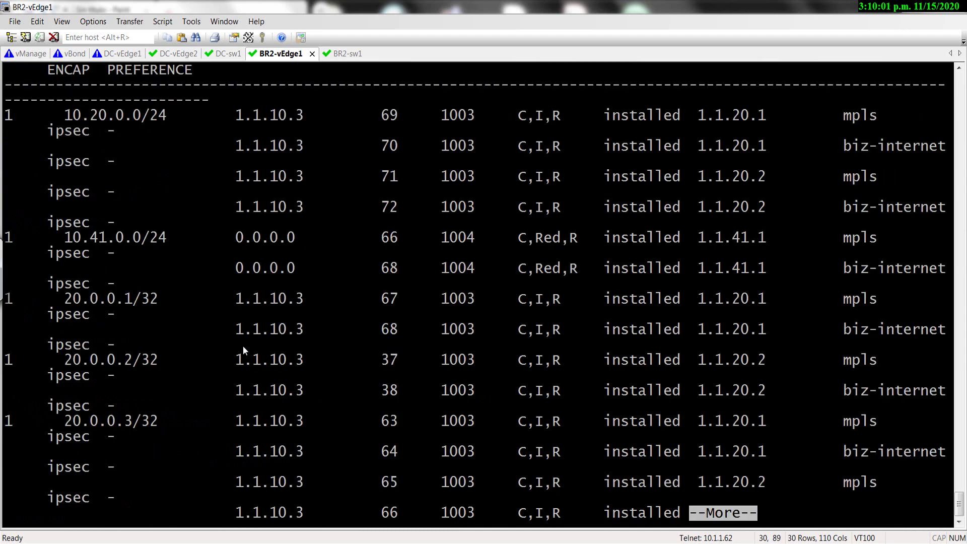
key("space")
key("space")
key("space")
key("space")
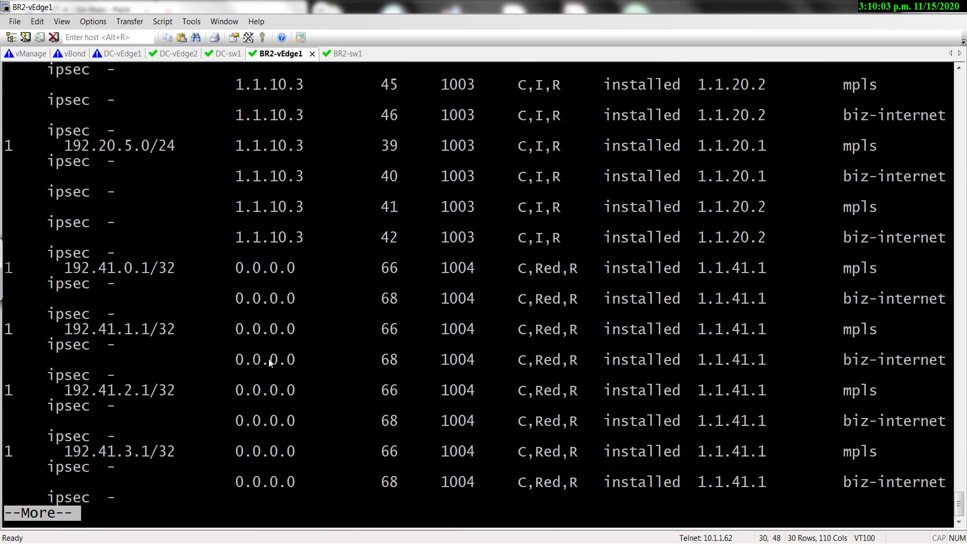
key("space")
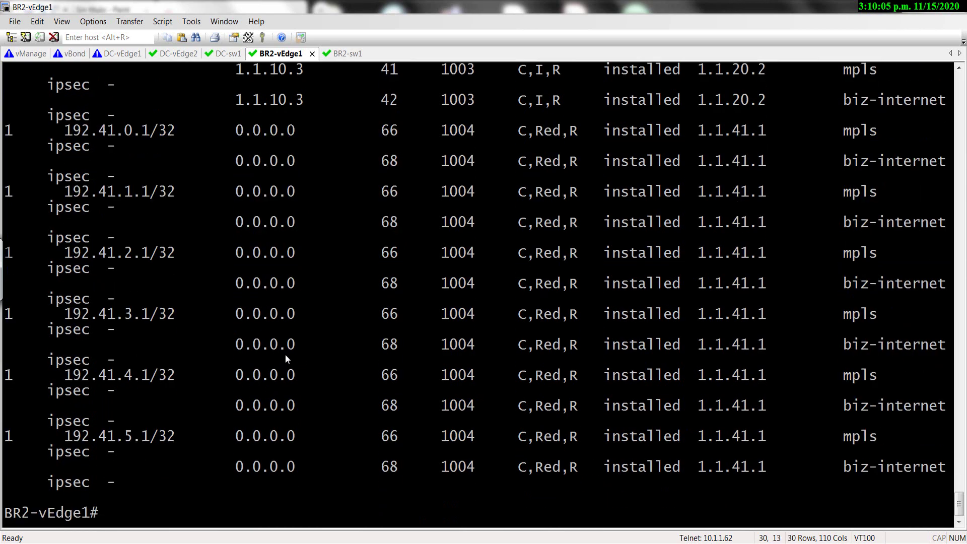
Scroll back up to review the received routes table's legend and columns.
scroll(285, 355, "up", 3)
scroll(287, 358, "up", 20)
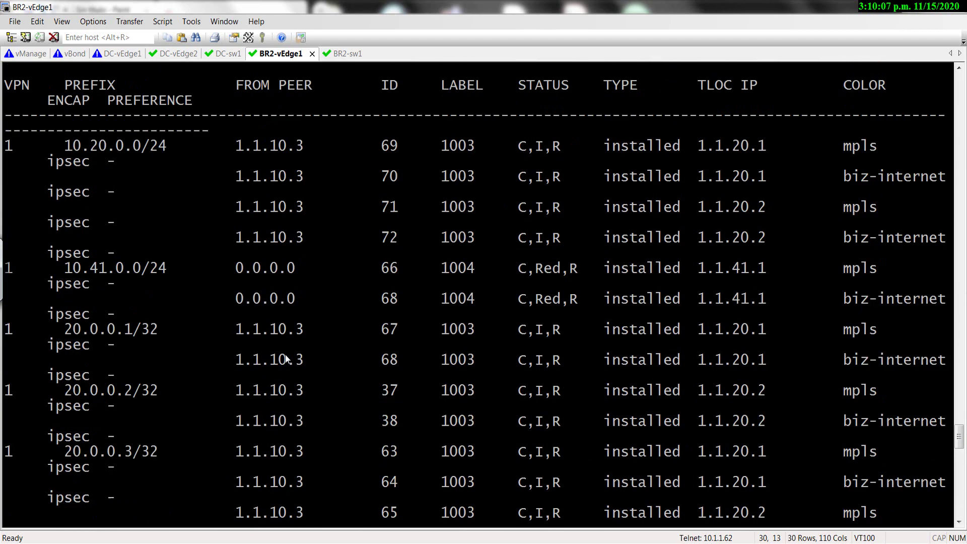
scroll(285, 358, "up", 8)
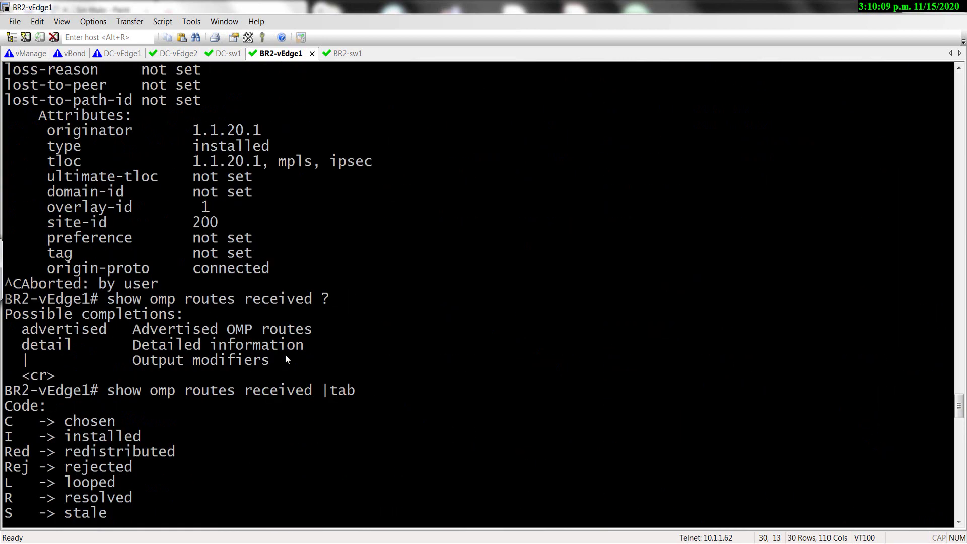
scroll(285, 355, "down", 1)
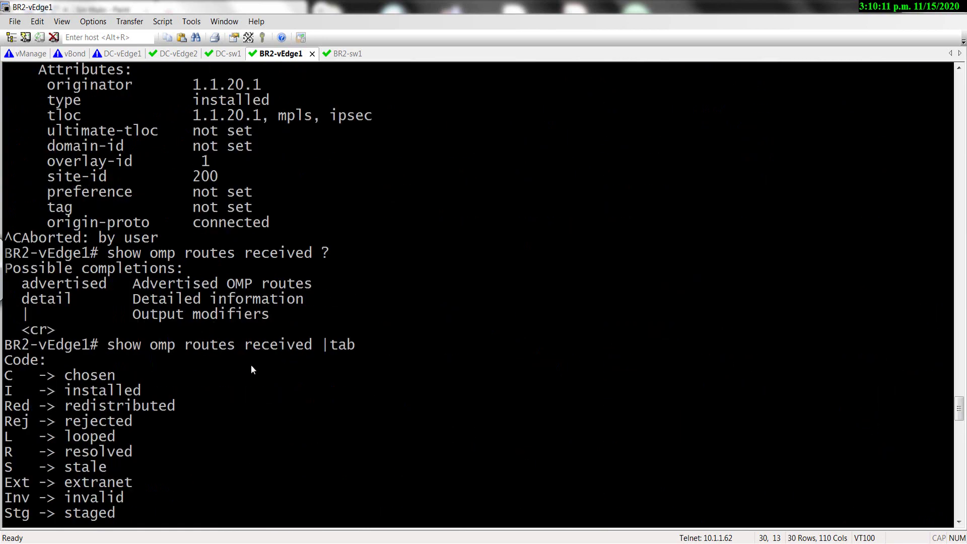
Run 'show omp routes | tab' on BR2-vEdge1, page to the end, and scroll back to review.
type("sh ")
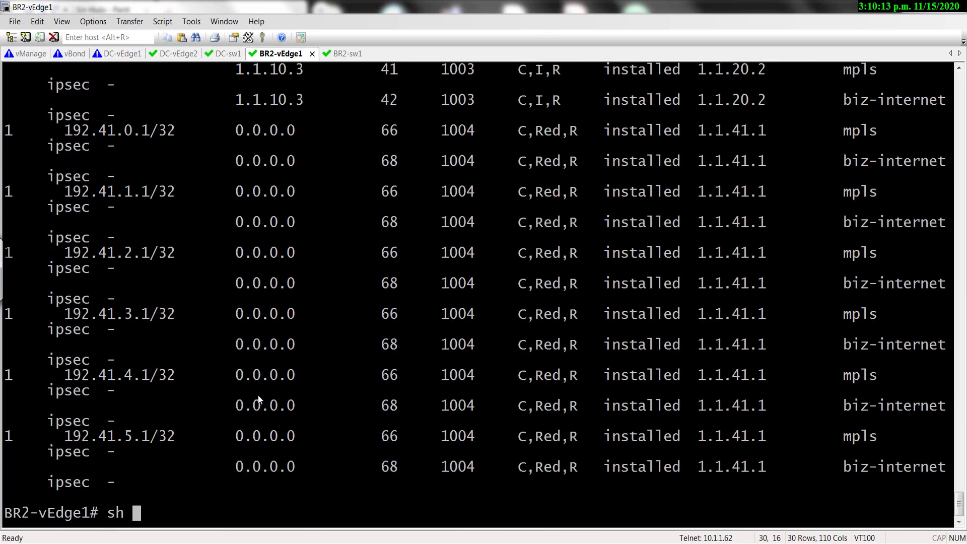
type("ow omp ")
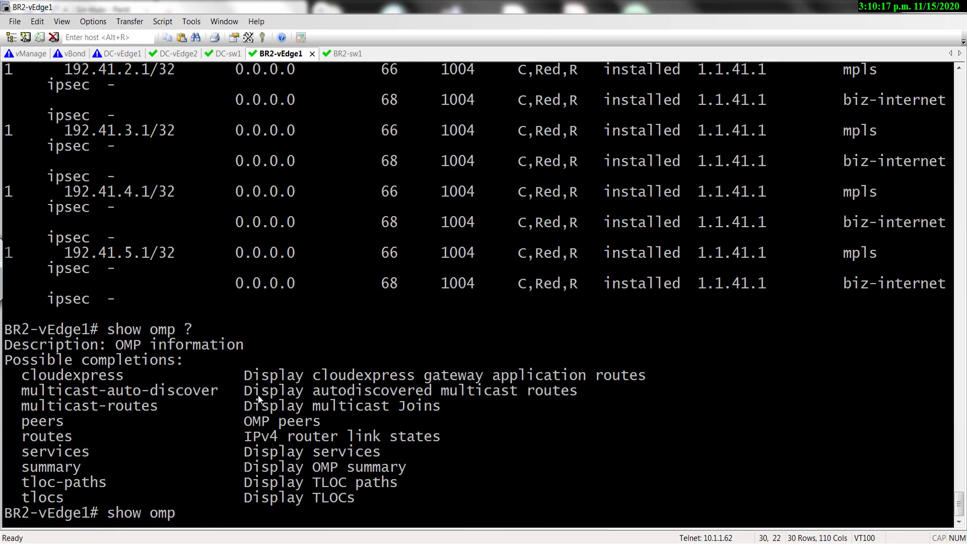
type("?ro")
key("Tab")
type("?")
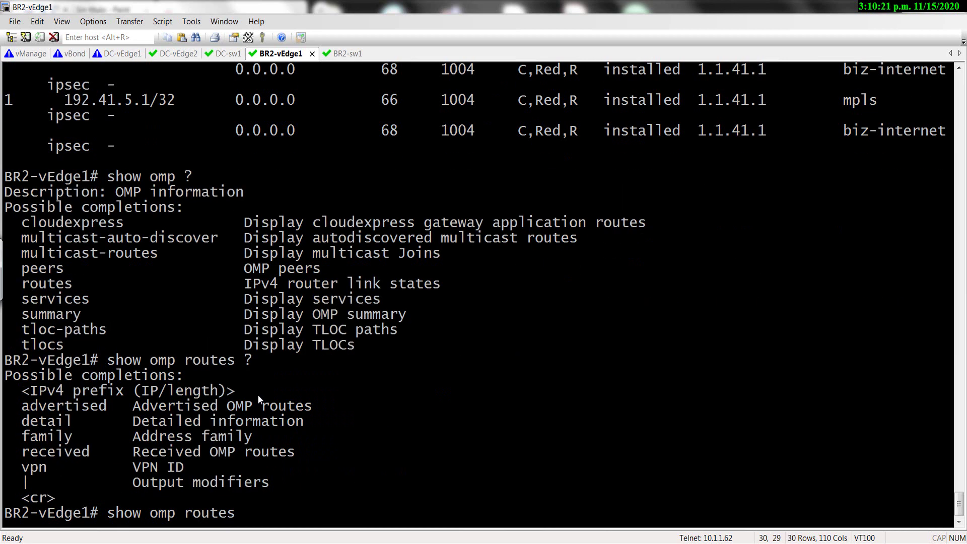
type("|tab")
key("Return")
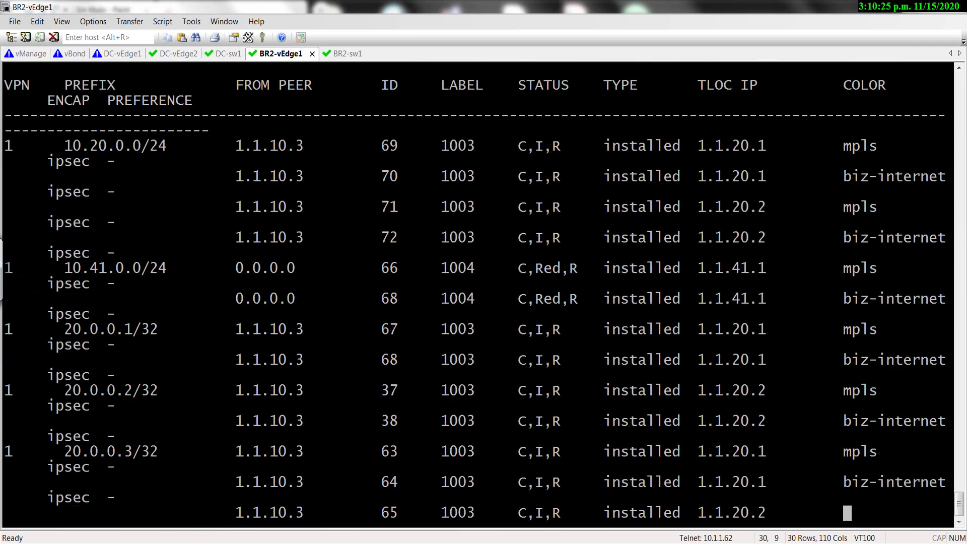
key("space")
key("space")
key("space")
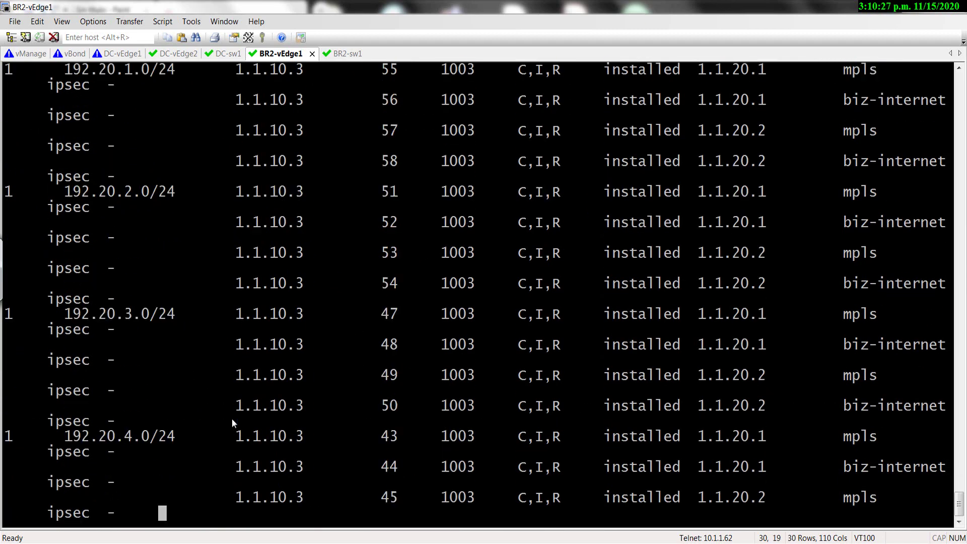
key("q")
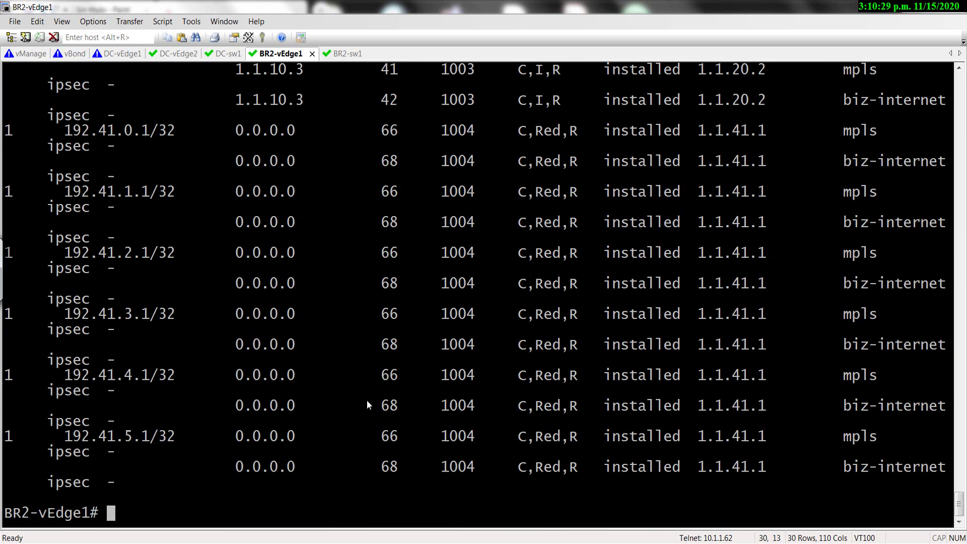
scroll(367, 399, "up", 20)
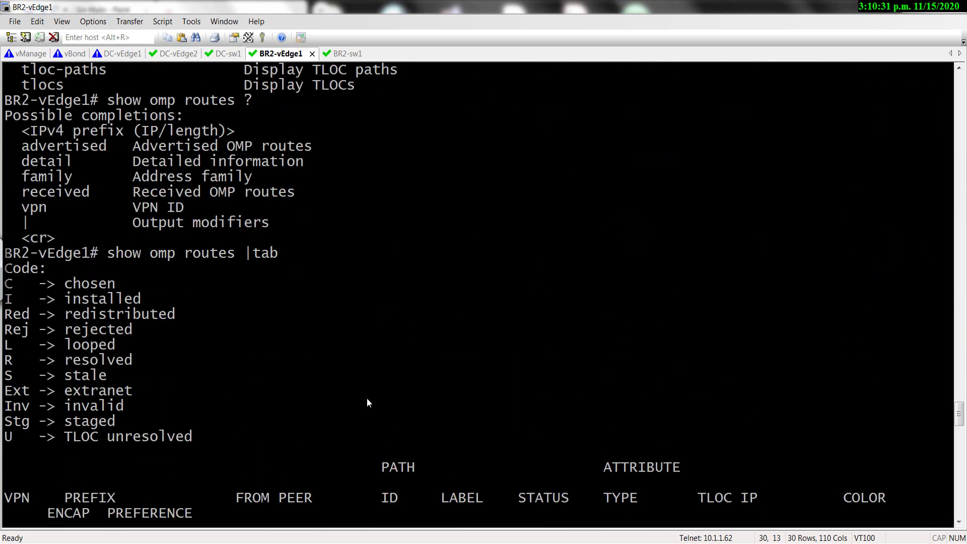
scroll(371, 366, "up", 10)
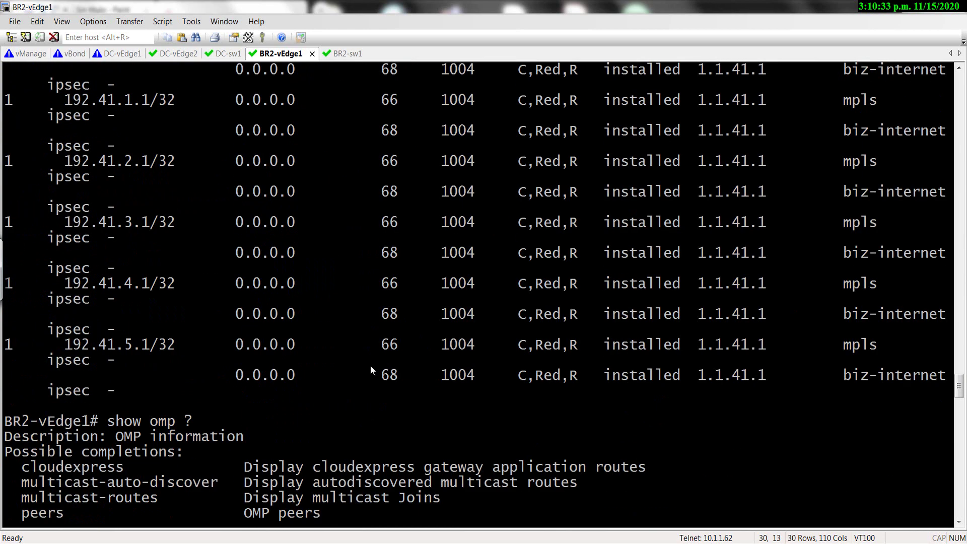
scroll(371, 367, "down", 5)
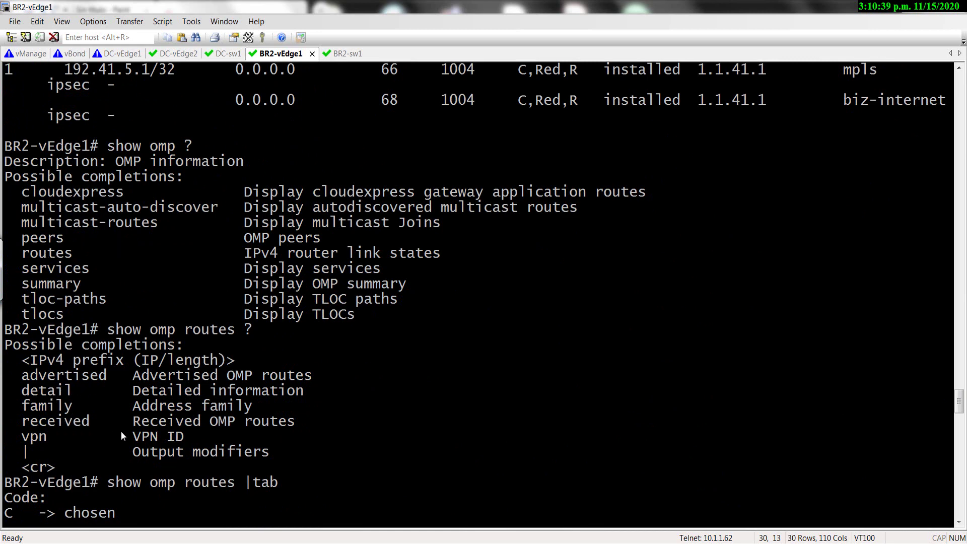
key("Return")
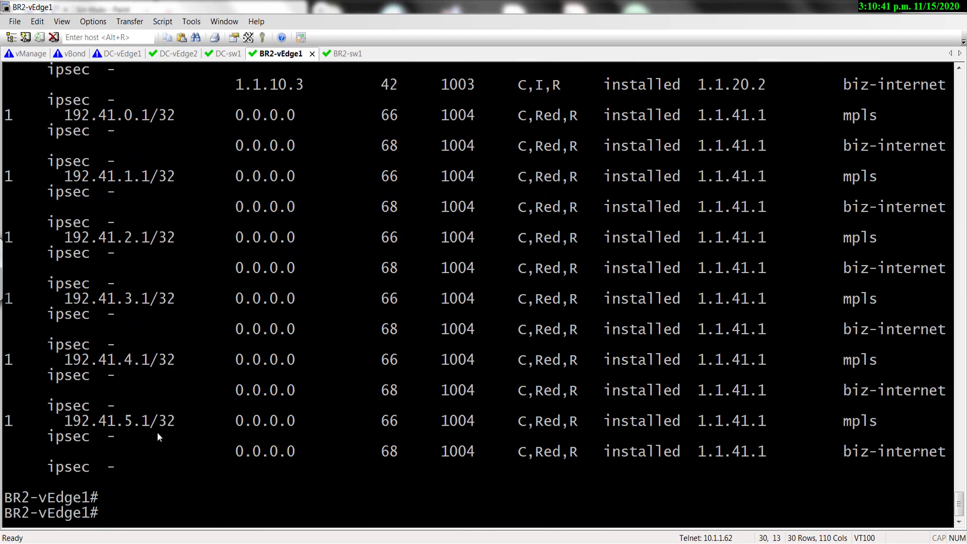
Rerun 'sh ip route ospf' on BR2-sw1, check the 192.20.1.0/24 O E2 route, then return to BR2-vEdge1.
left_click(346, 54)
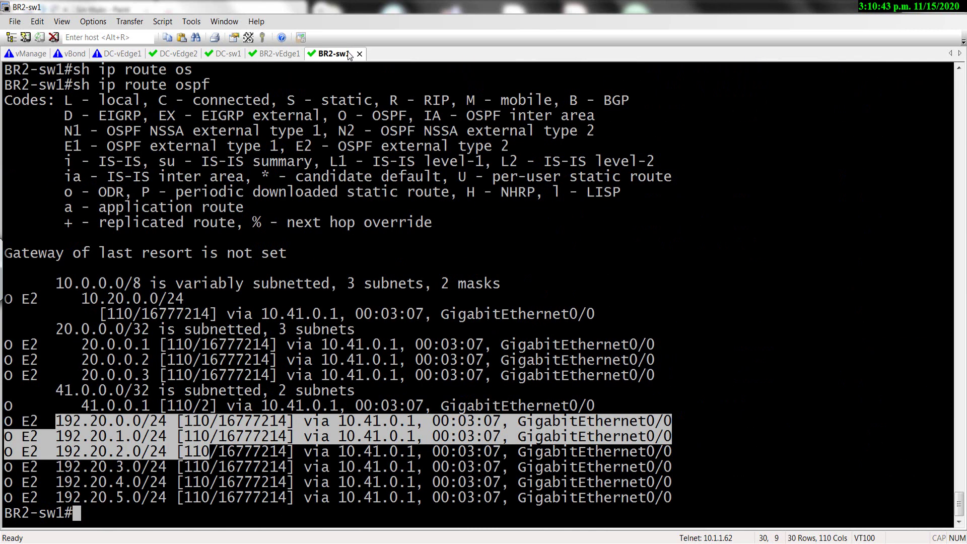
key("Up")
key("Return")
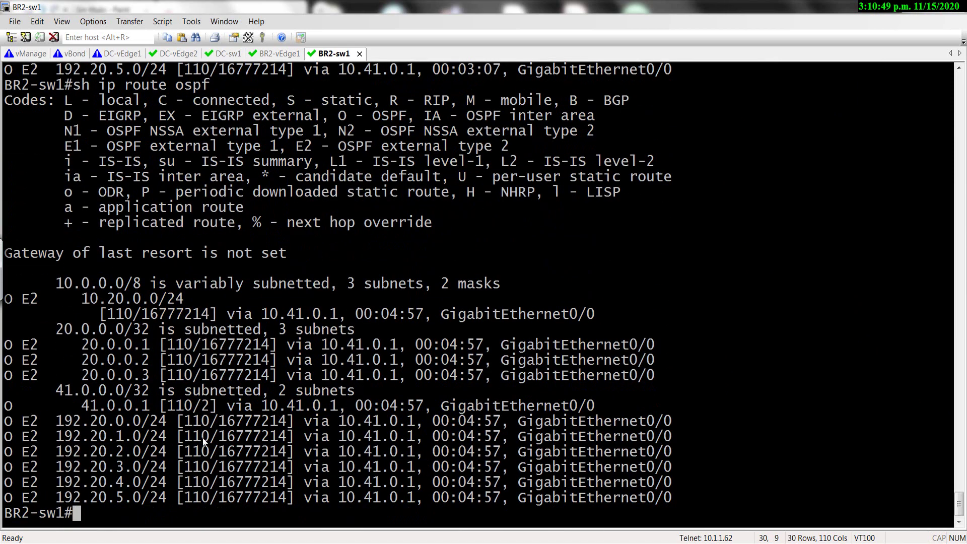
left_click_drag(63, 436, 3, 436)
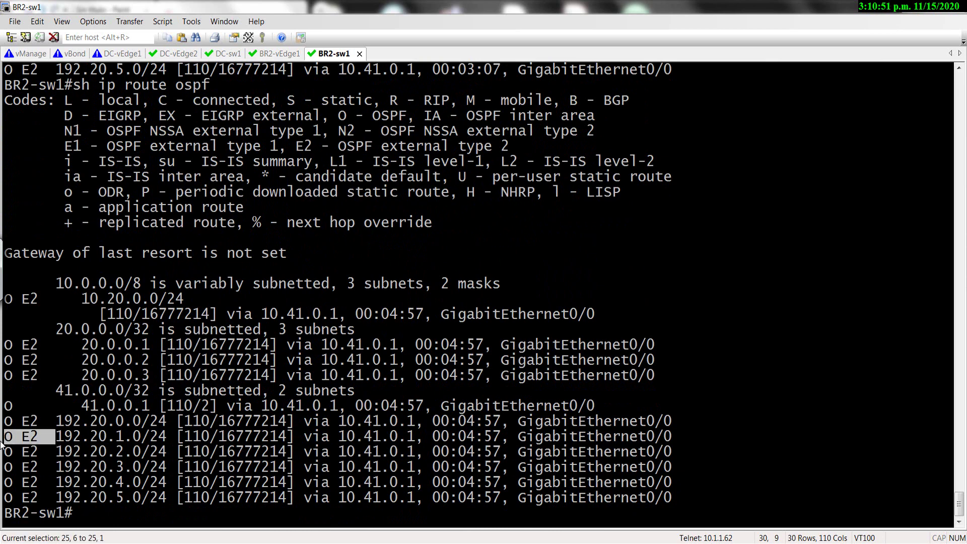
left_click(70, 452)
left_click(276, 54)
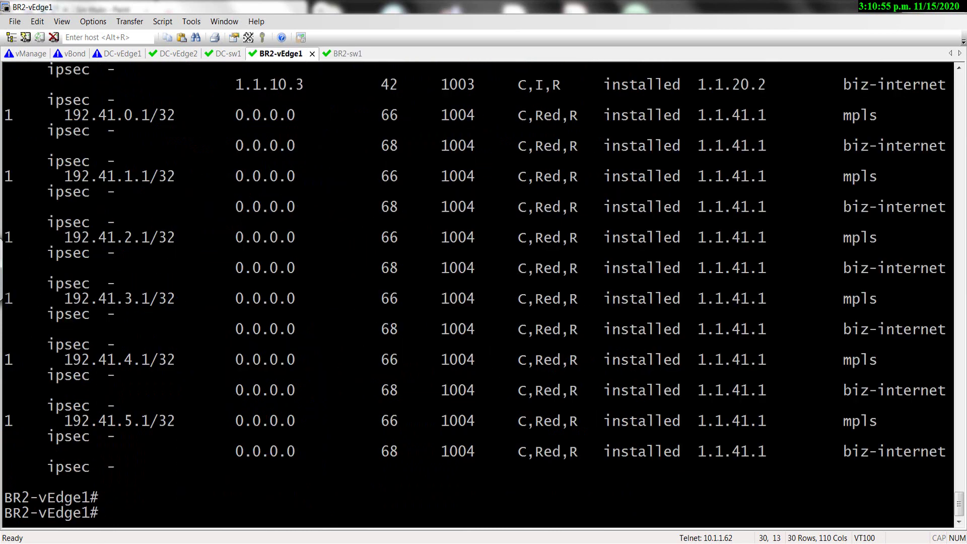
key("alt+Tab")
Open BR2-vEdge1's Real Time view from Monitor > Network.
mouse_move(14, 141)
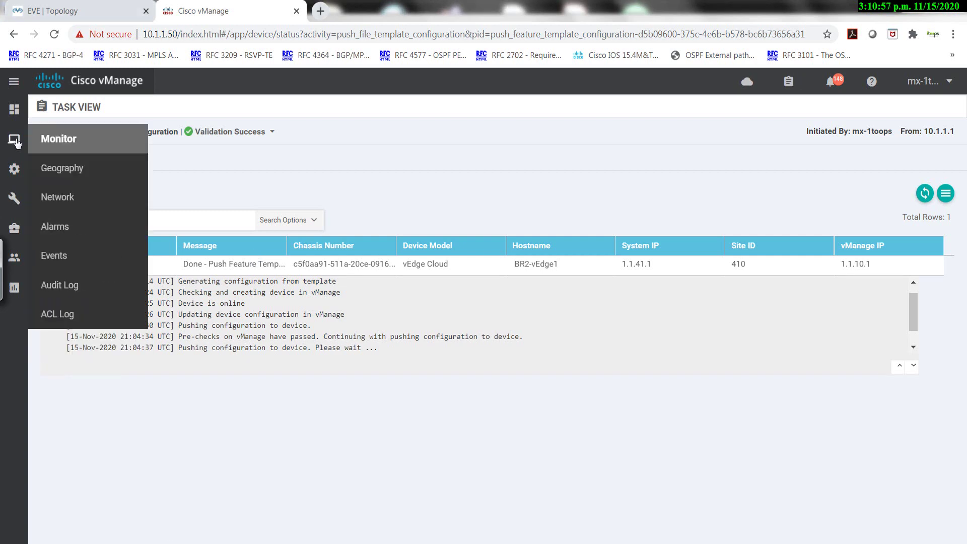
left_click(64, 197)
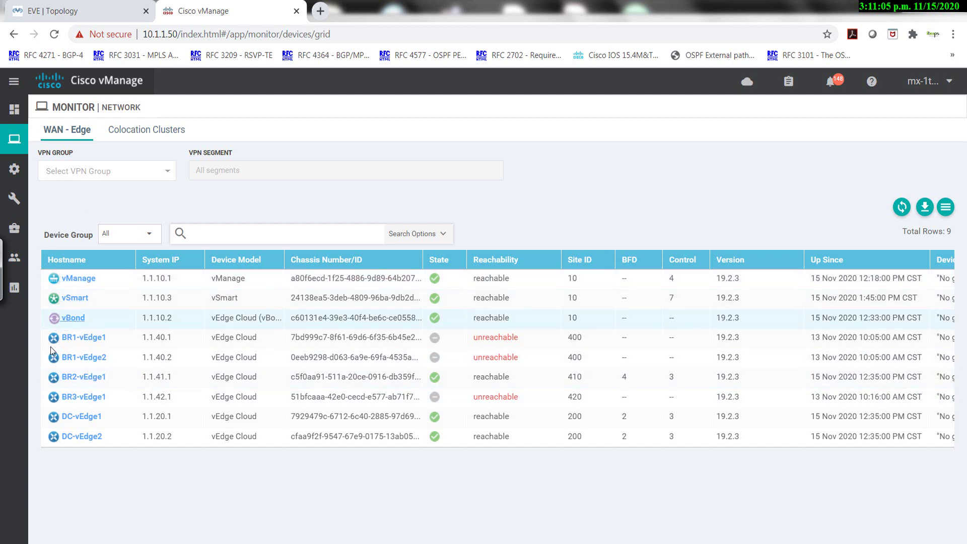
left_click(75, 379)
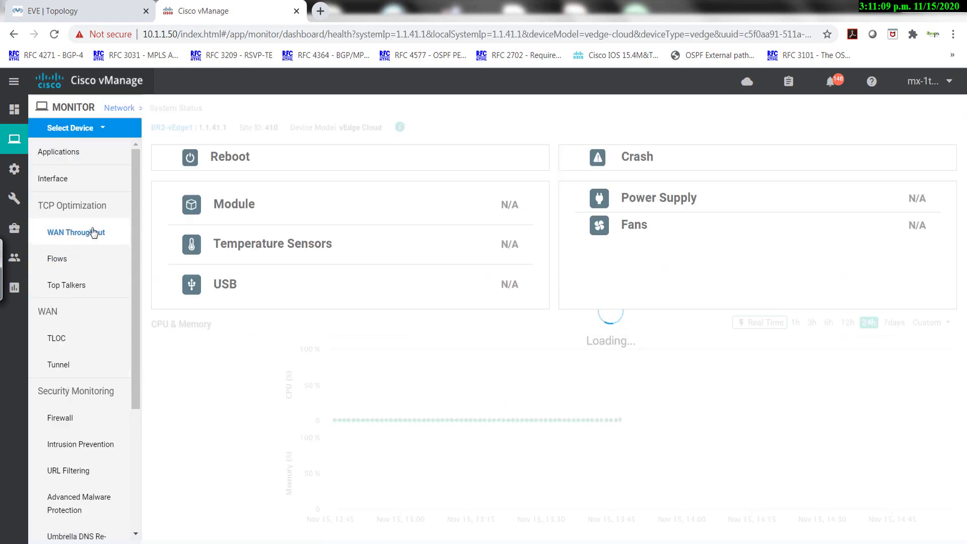
scroll(88, 231, "down", 3)
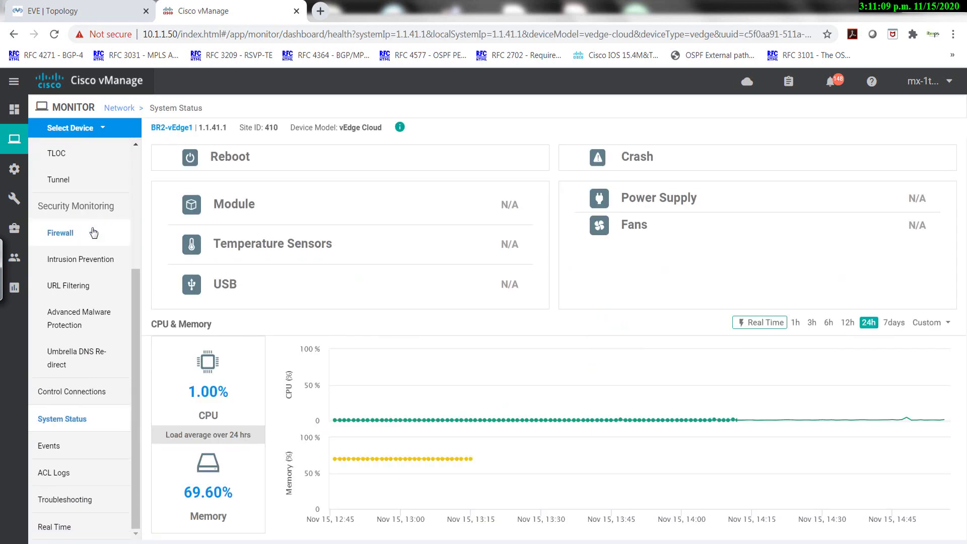
left_click(60, 527)
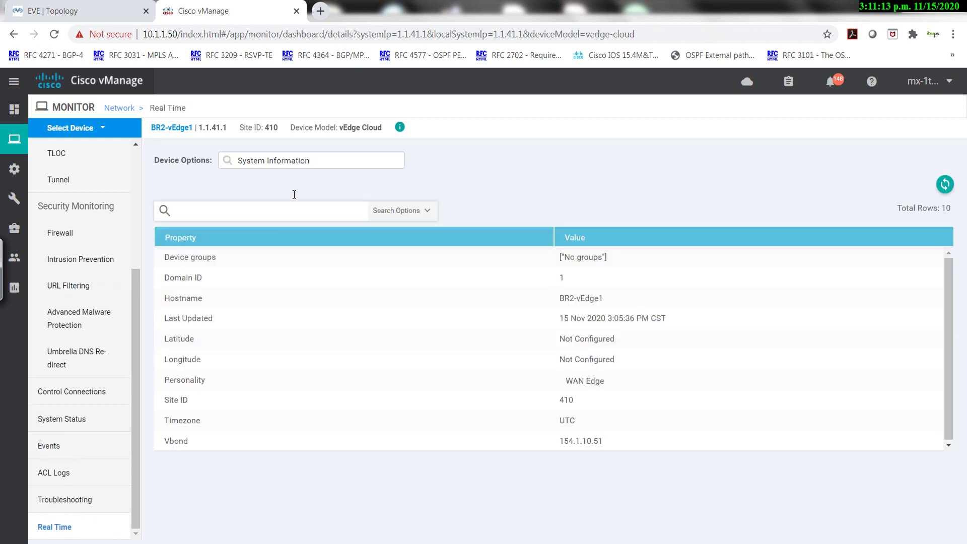
Select OMP Received Routes in Device Options and show its filter options.
left_click(304, 161)
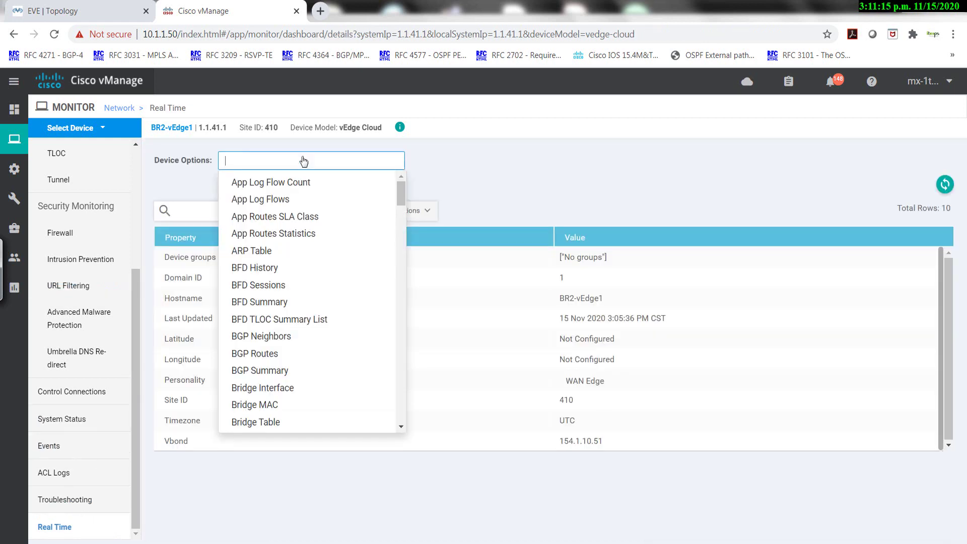
type("om")
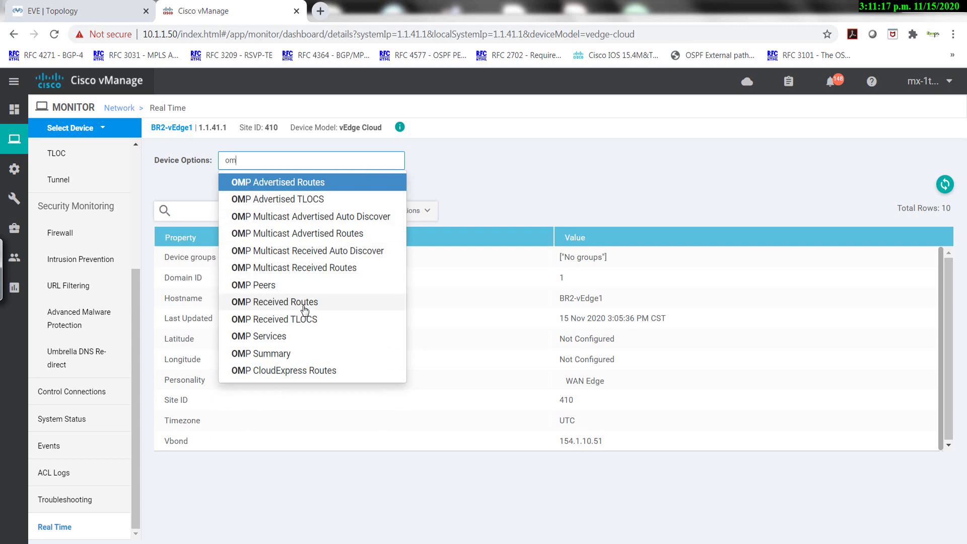
left_click(302, 304)
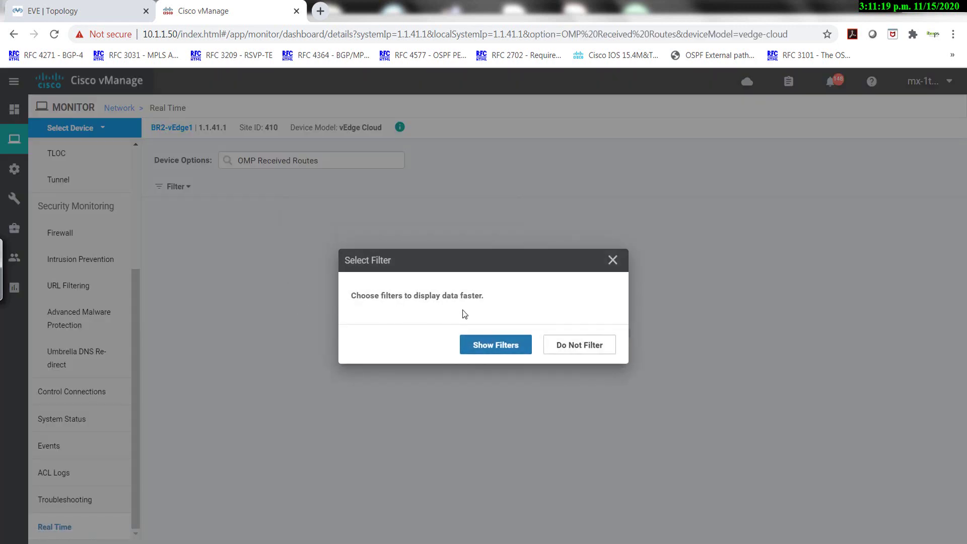
left_click(484, 342)
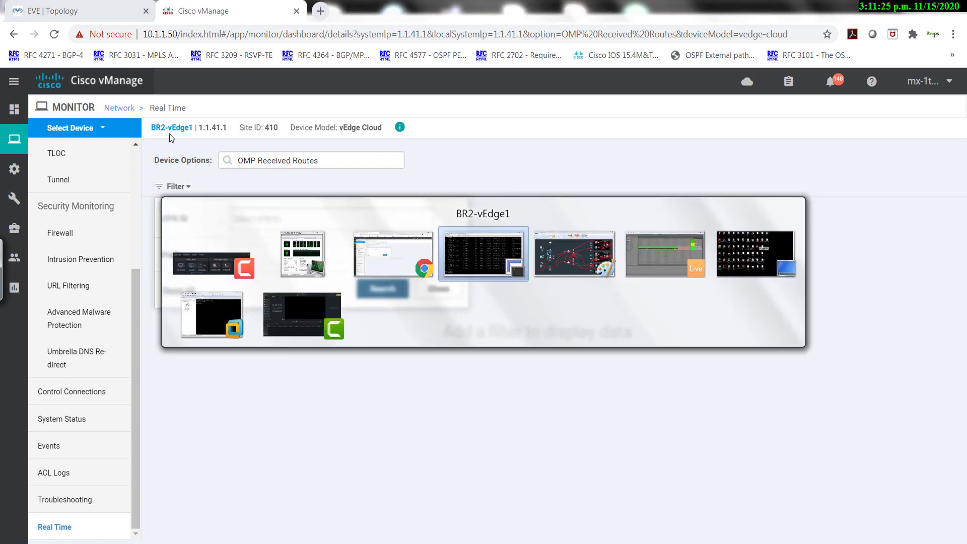
key("alt+Tab")
key("alt+Tab")
key("alt+Tab")
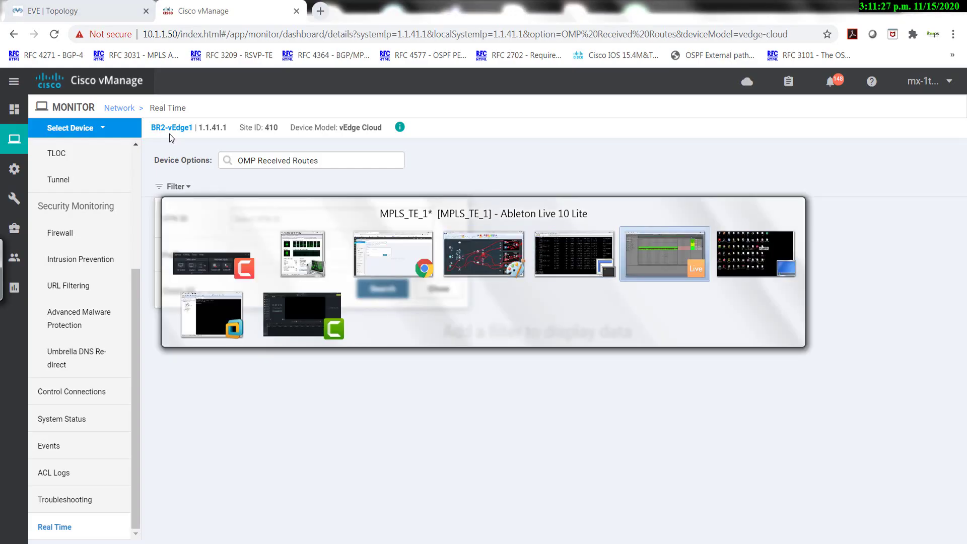
key("alt+Tab")
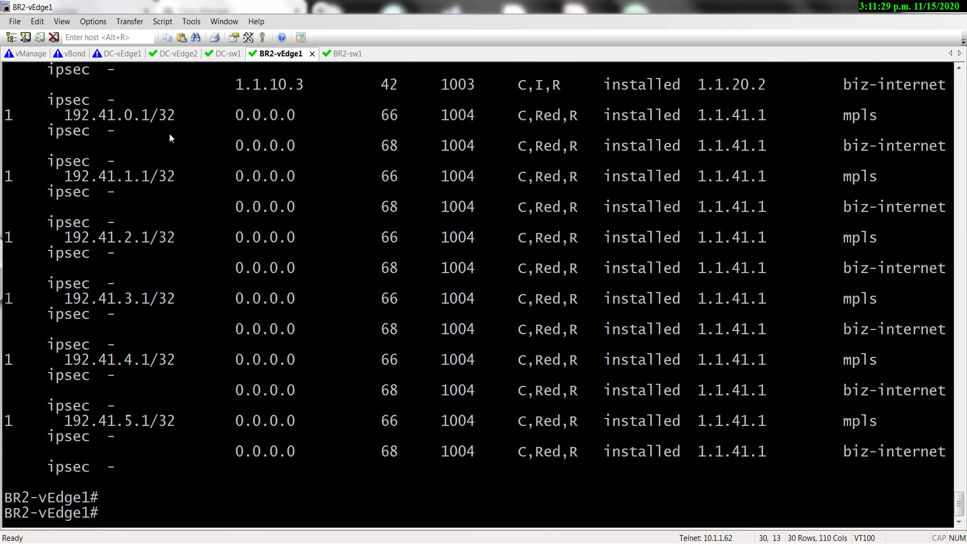
Run 'show omp routes vpn 1 received' on BR2-vEdge1 after correcting typos.
type("show omp v")
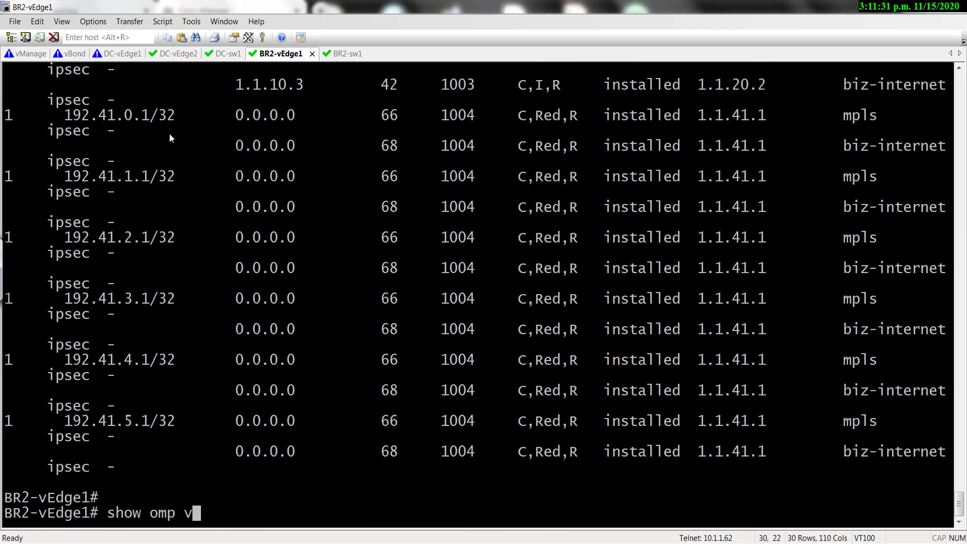
type("p")
key("Return")
key("BackSpace")
key("BackSpace")
key("BackSpace")
key("BackSpace")
key("BackSpace")
key("BackSpace")
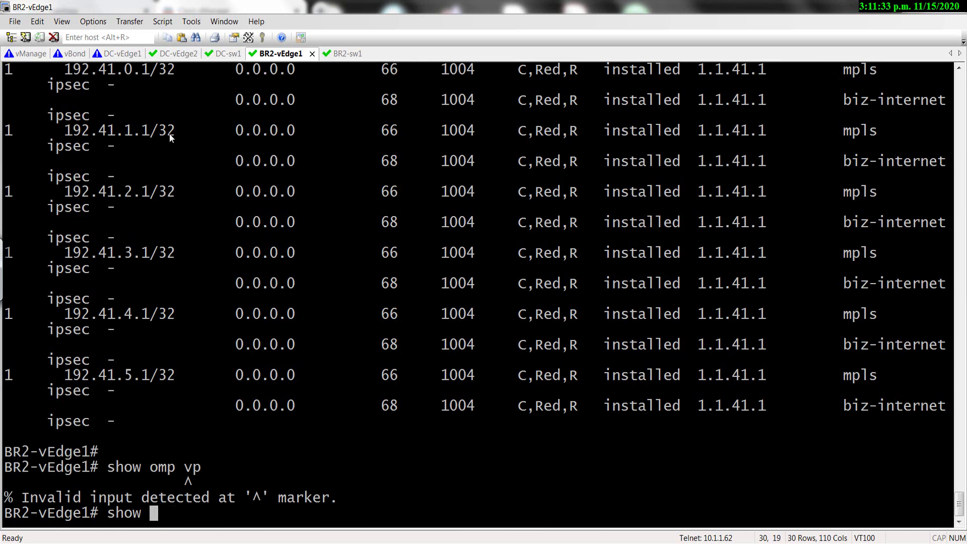
type("omp ?")
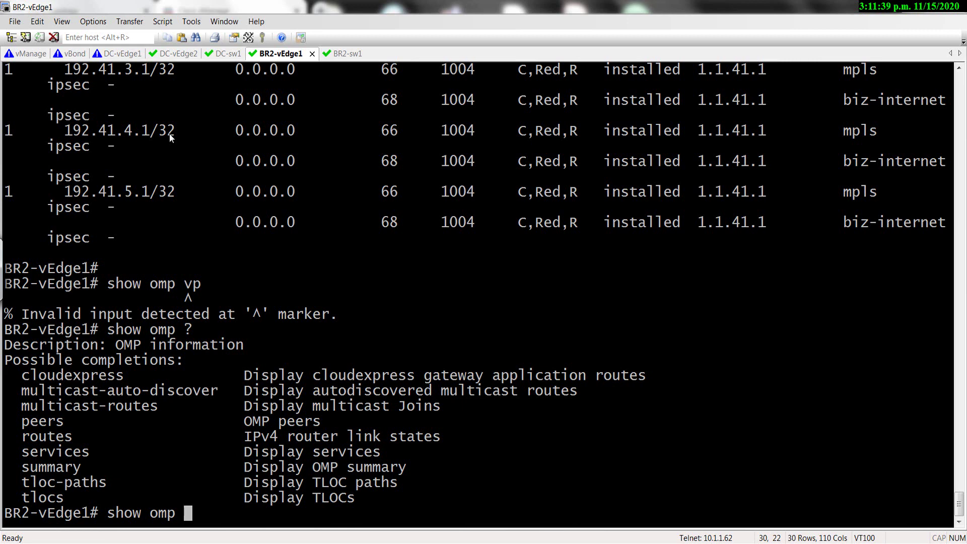
type("routes ?")
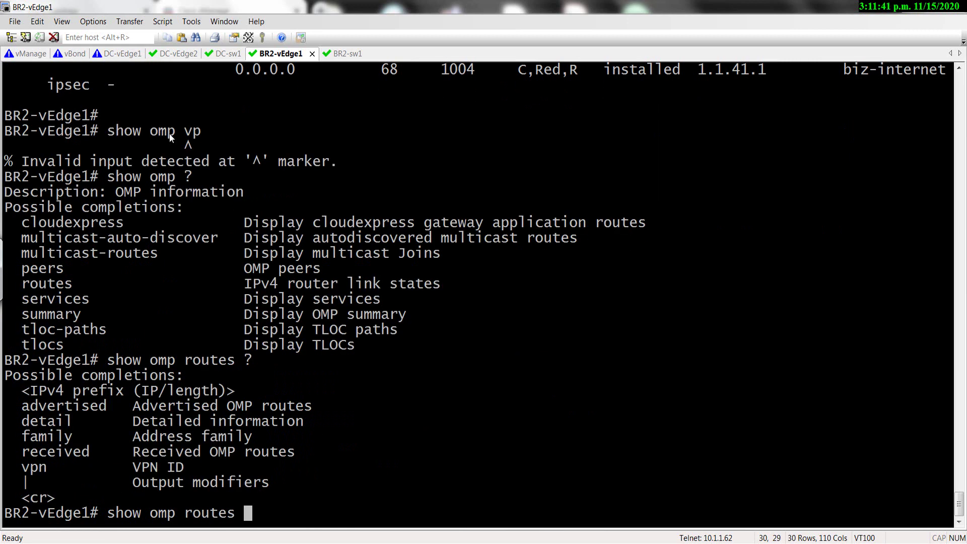
type("vpn 1 ")
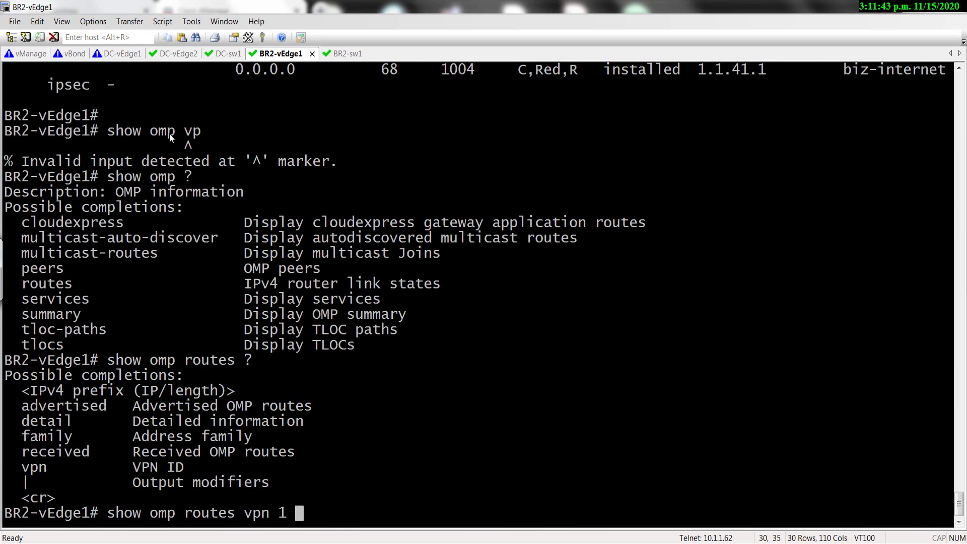
type("?")
type("received")
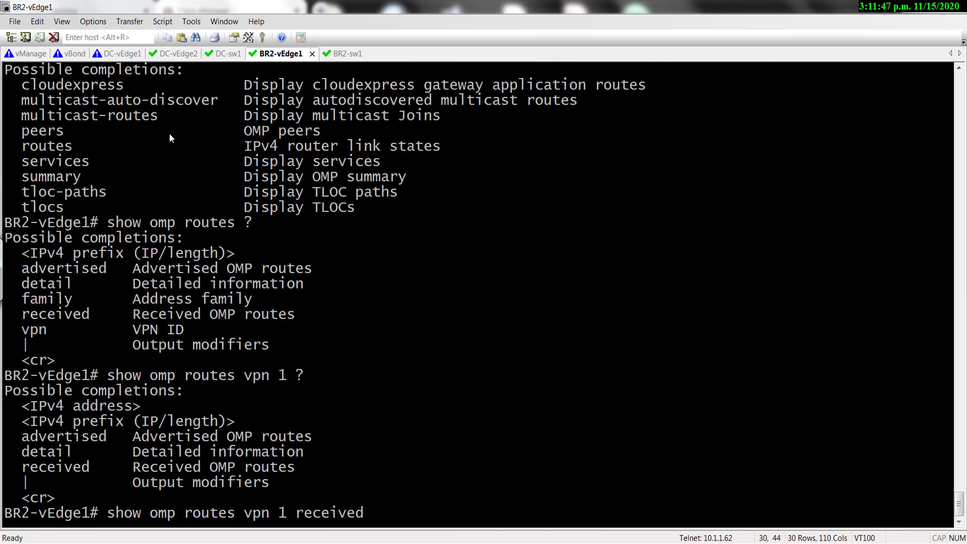
key("ctrl+a")
key("Return")
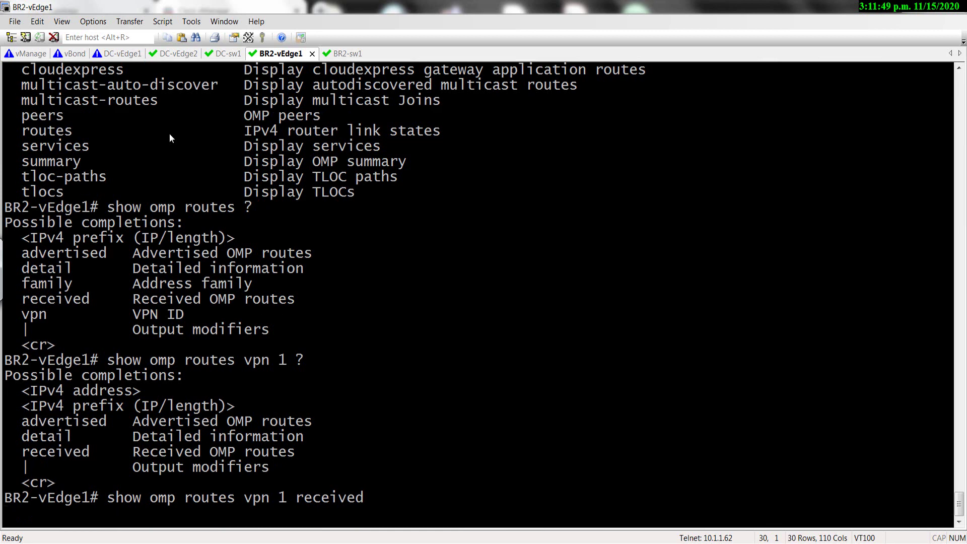
Rerun it with '| tab', page through, and review the VPN 1 routes from peer 1.1.10.3.
type("q |")
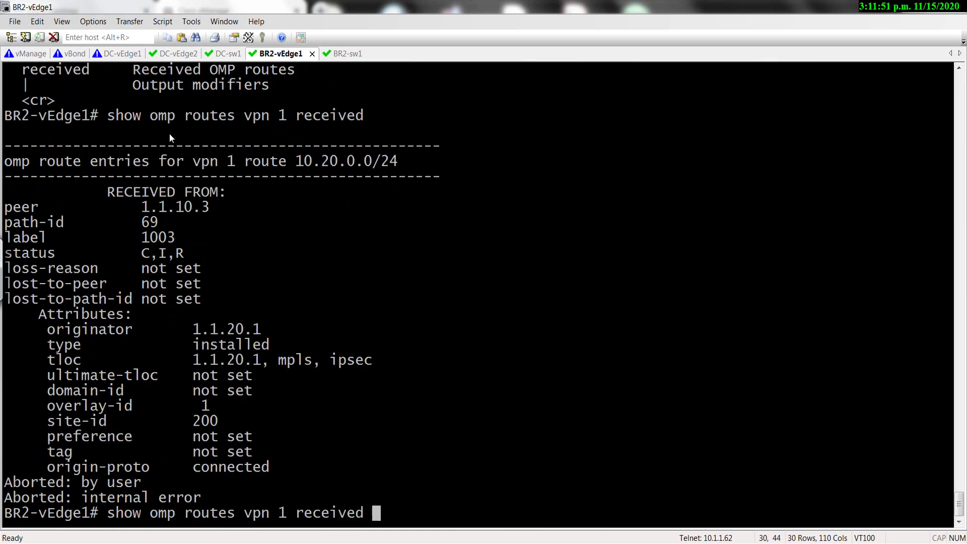
type("tab")
key("Return")
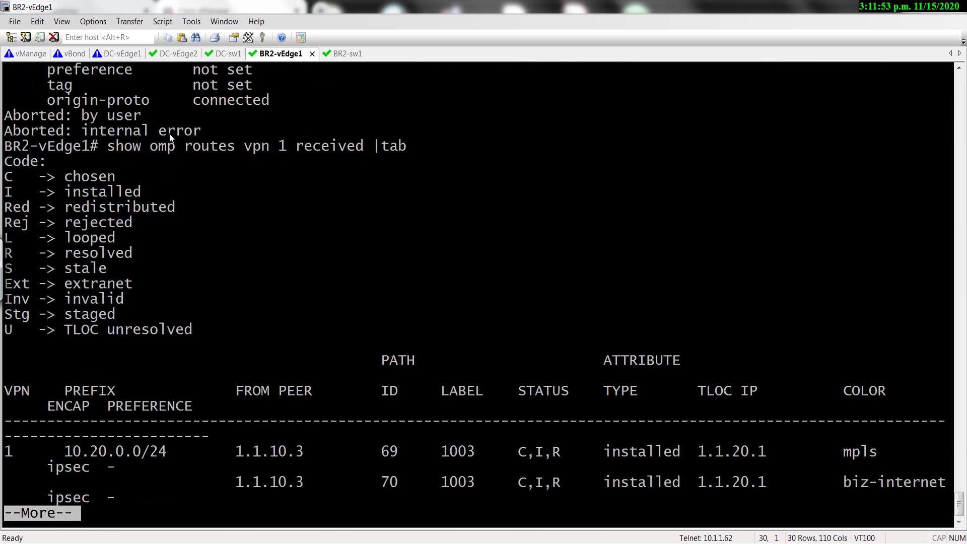
key("space")
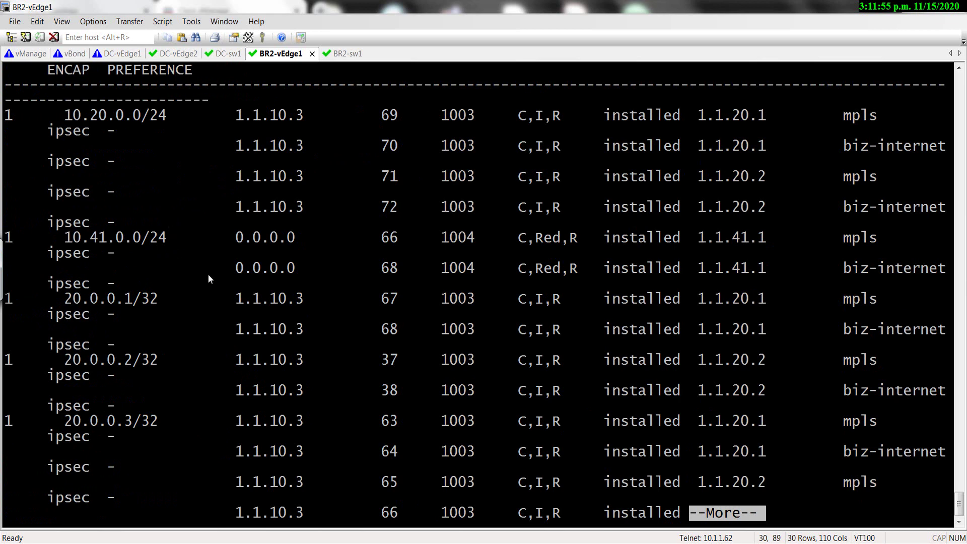
key("space")
key("space")
key("space")
key("space")
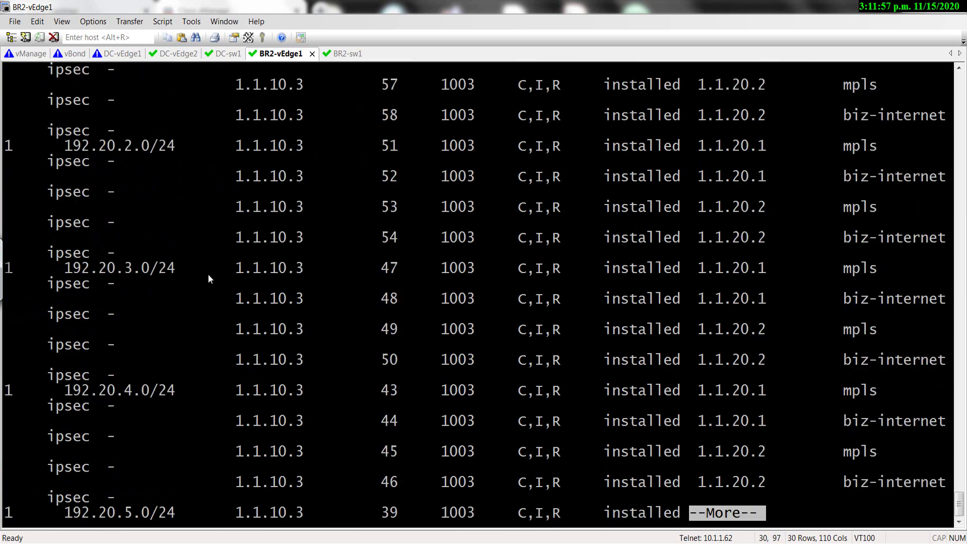
scroll(320, 400, "up", 20)
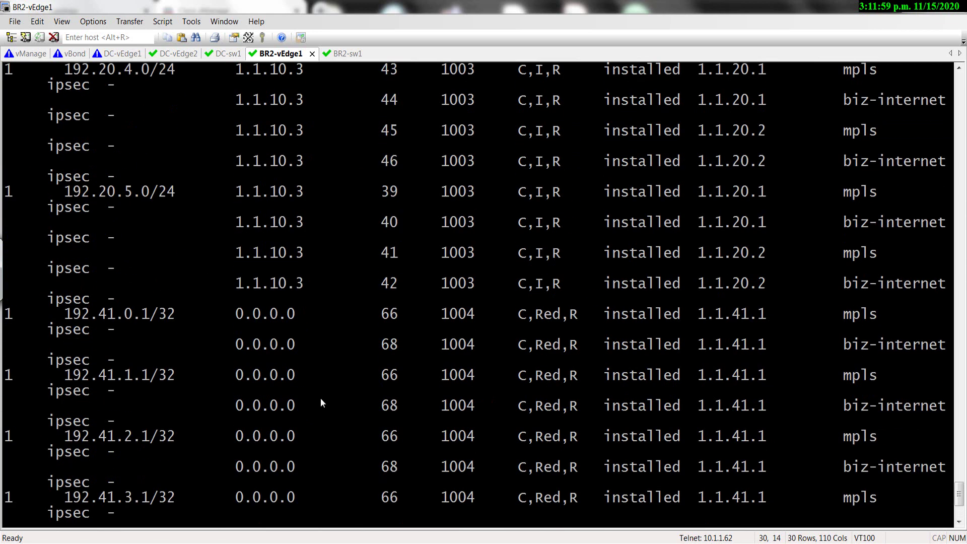
scroll(321, 403, "up", 1)
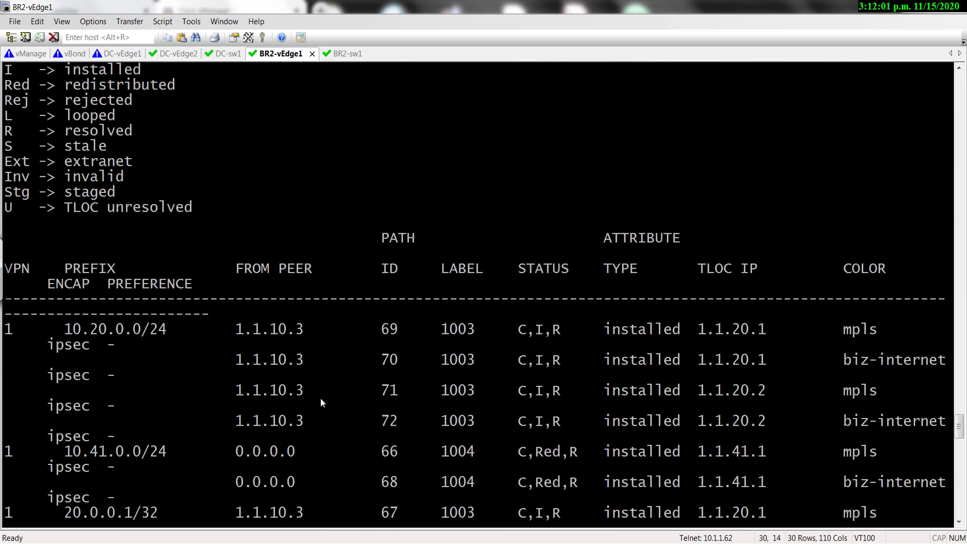
scroll(321, 403, "down", 6)
scroll(320, 403, "up", 14)
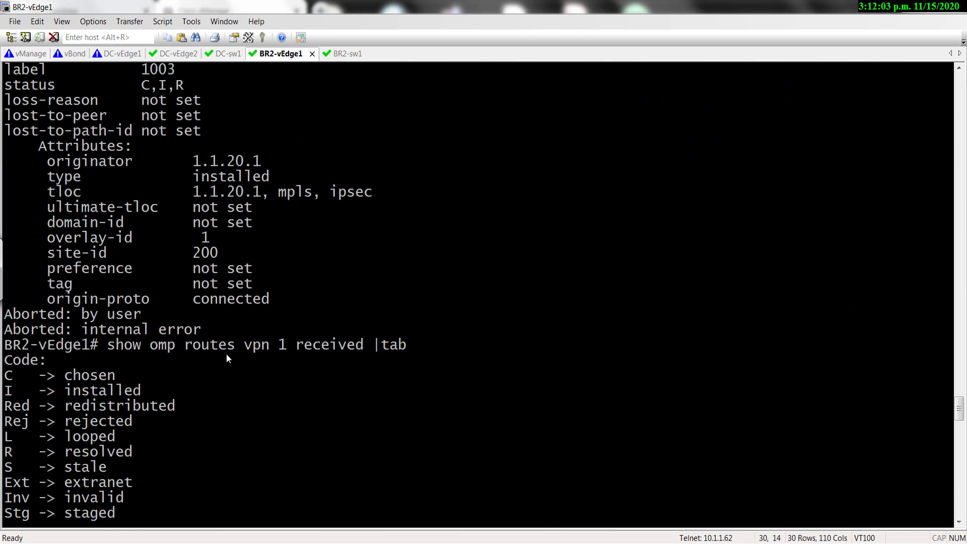
scroll(250, 351, "down", 20)
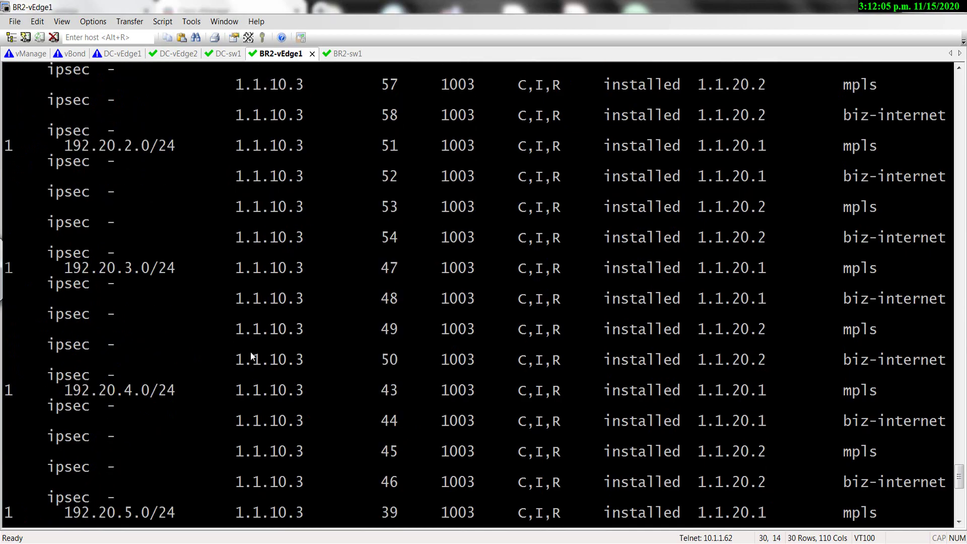
key("alt+Tab")
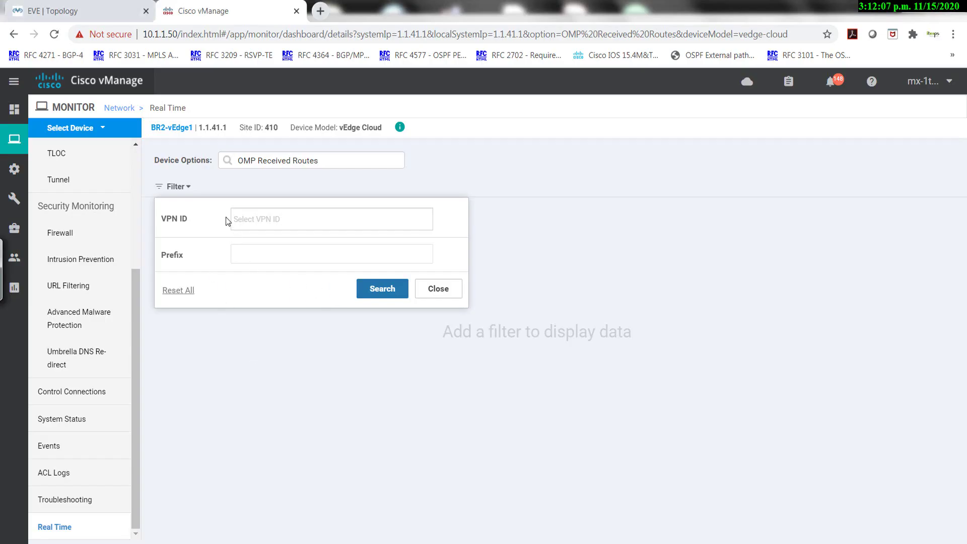
Filter BR2-vEdge1's OMP Received Routes to VPN ID 1 and review the 52 returned rows.
left_click(246, 224)
left_click(252, 258)
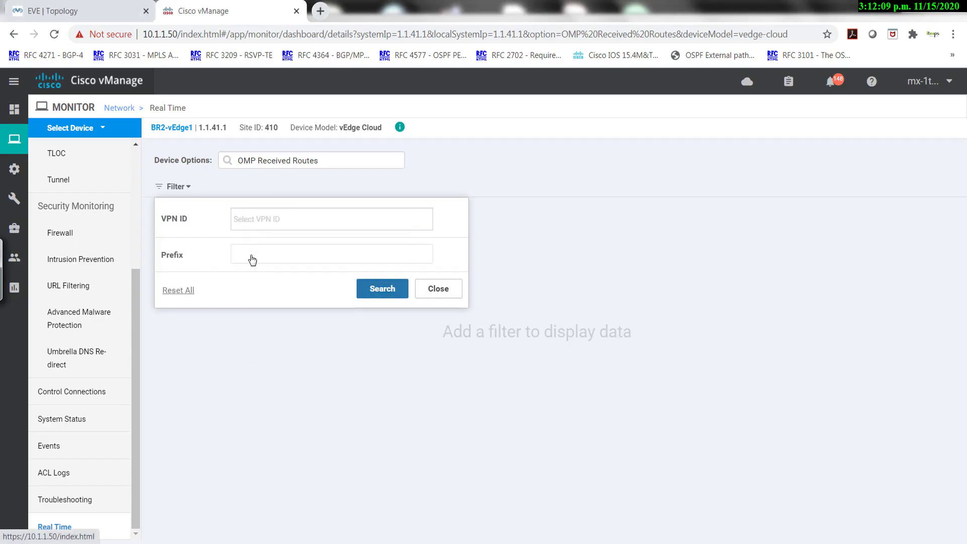
left_click(382, 294)
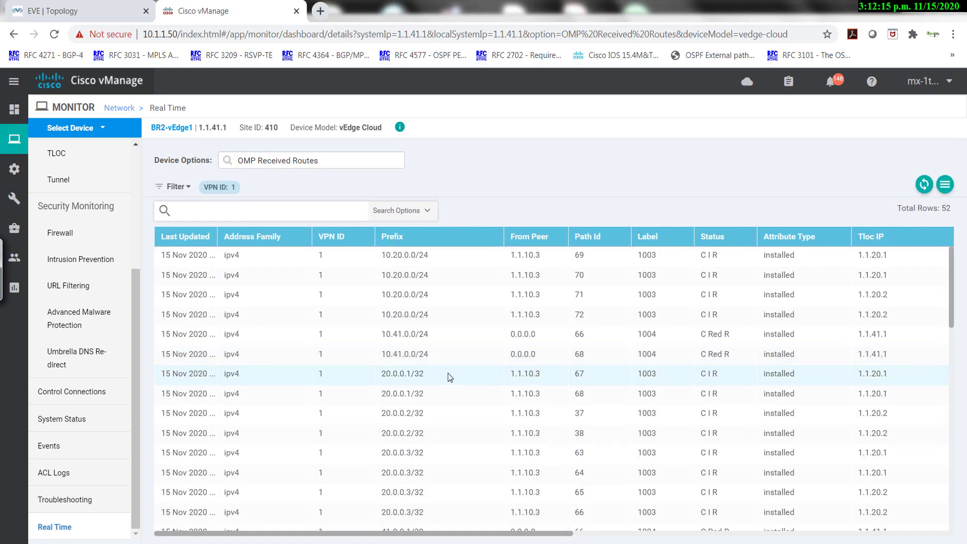
scroll(448, 373, "down", 10)
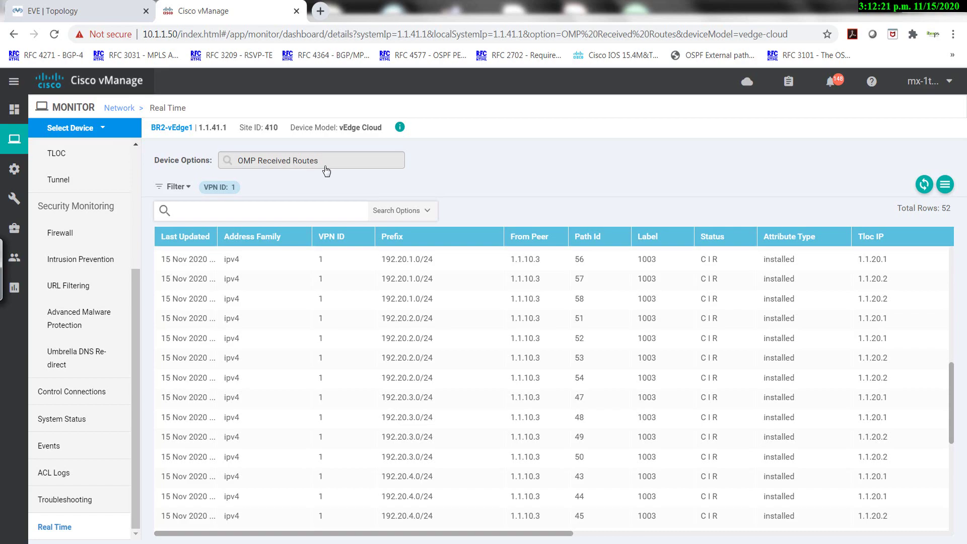
key("alt+Tab")
On BR2-vEdge1, list the available 'show omp' and 'show omp routes' options with '?' help.
scroll(294, 267, "down", 7)
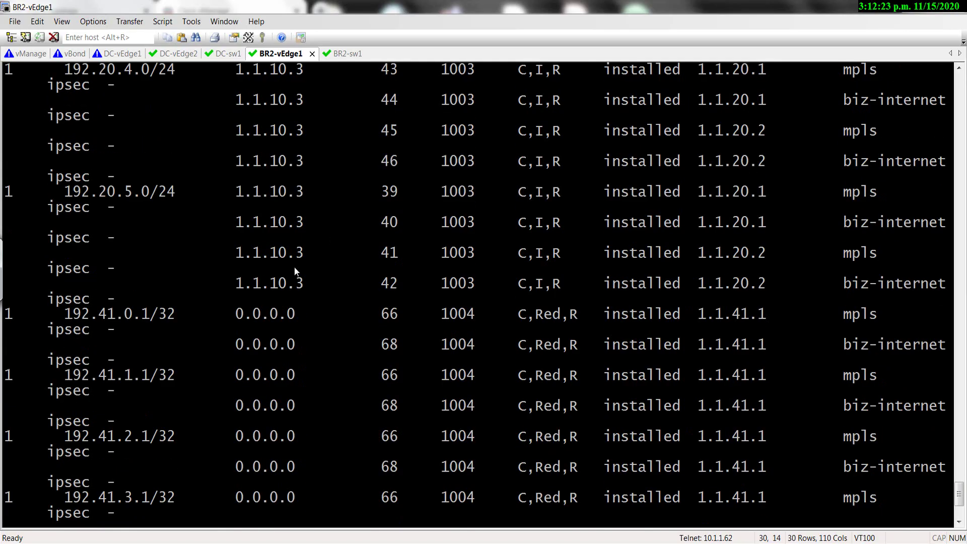
scroll(294, 267, "down", 2)
key("Up")
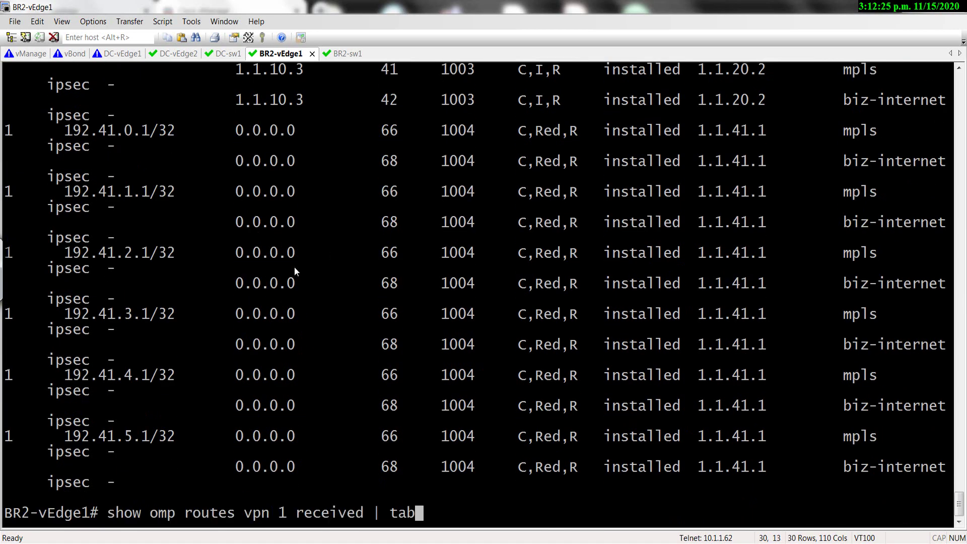
key("BackSpace")
key("BackSpace")
key("BackSpace")
key("BackSpace")
key("BackSpace")
key("BackSpace")
key("BackSpace")
key("BackSpace")
key("BackSpace")
key("BackSpace")
key("BackSpace")
key("BackSpace")
key("BackSpace")
key("BackSpace")
key("BackSpace")
key("BackSpace")
key("BackSpace")
key("BackSpace")
key("BackSpace")
key("BackSpace")
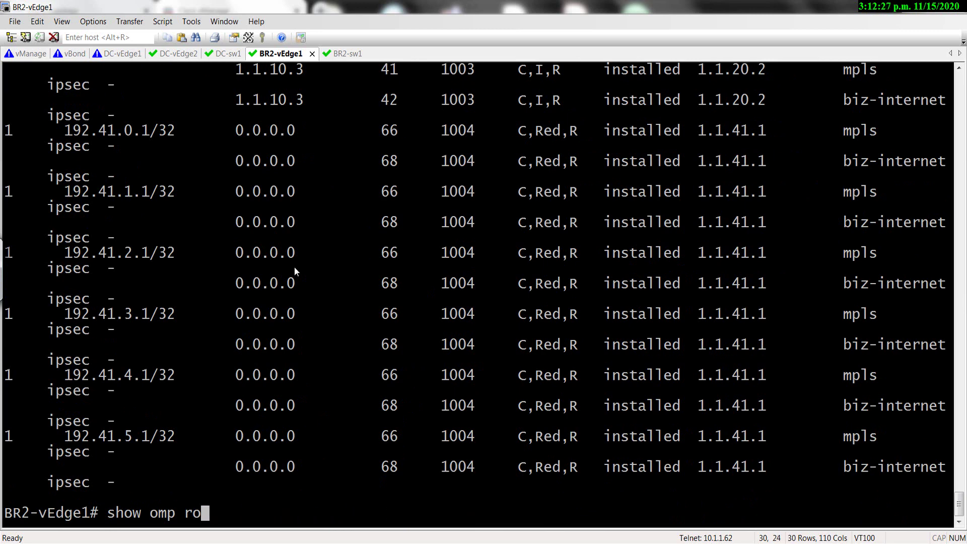
key("BackSpace")
key("BackSpace")
type("?")
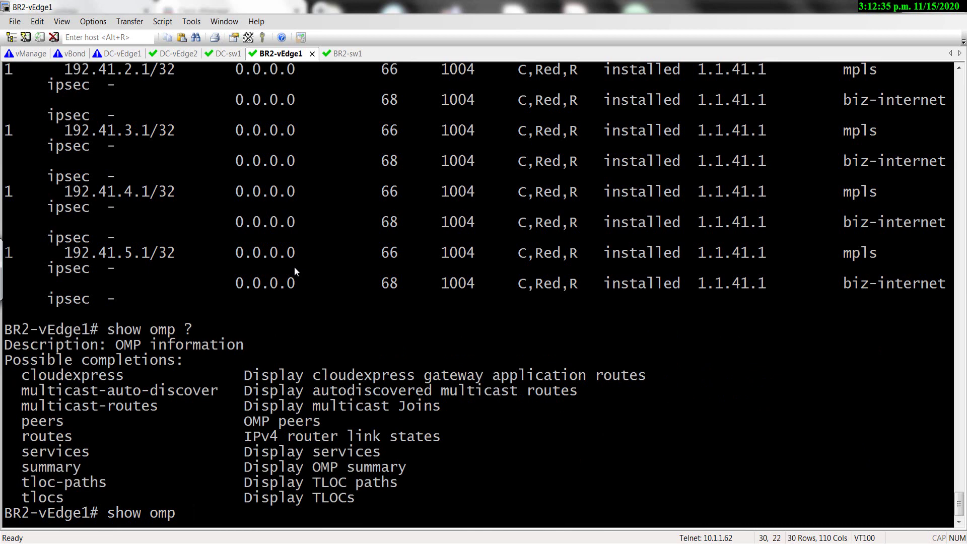
type("routes ?")
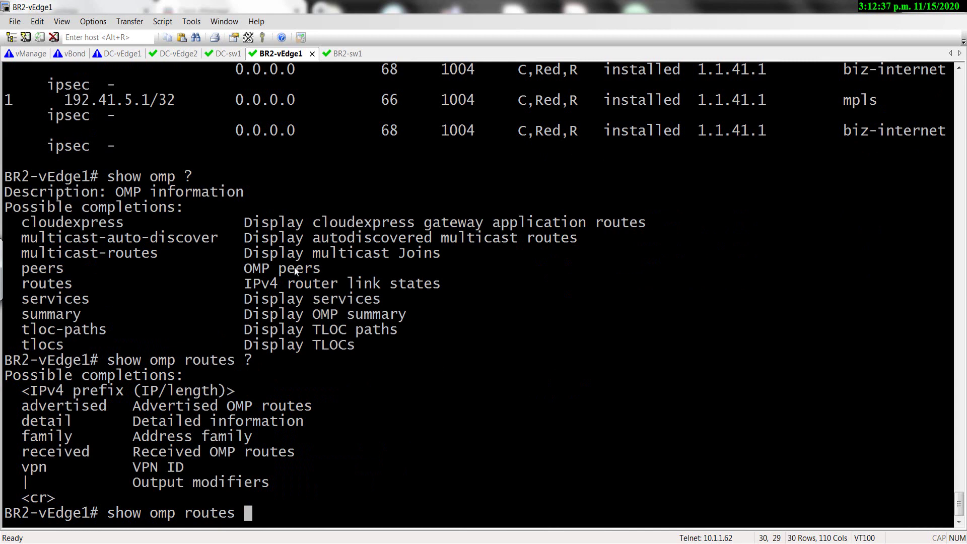
key("Return")
Page through 'show omp routes', stop it, then rerun it as 'show omp routes | tab'.
key("space")
key("space")
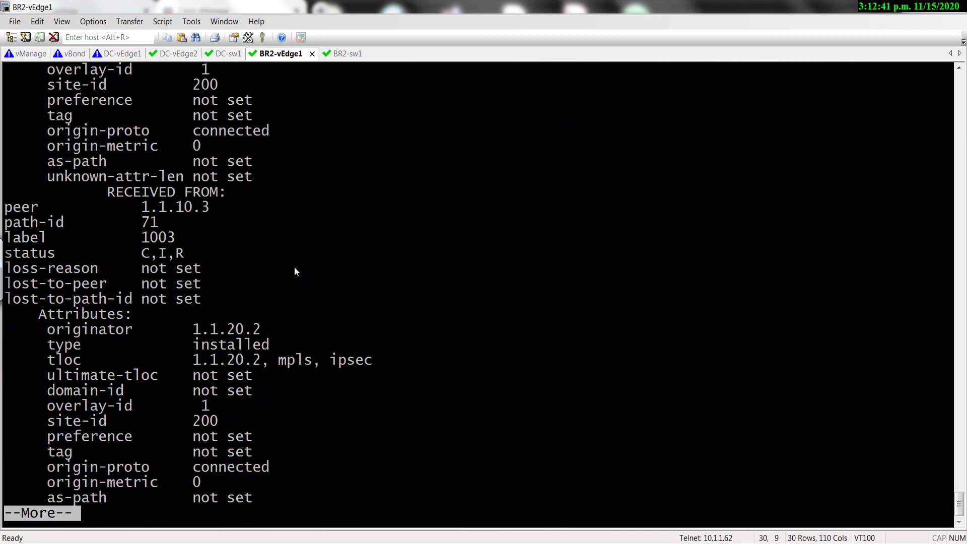
key("space")
key("space")
key("space")
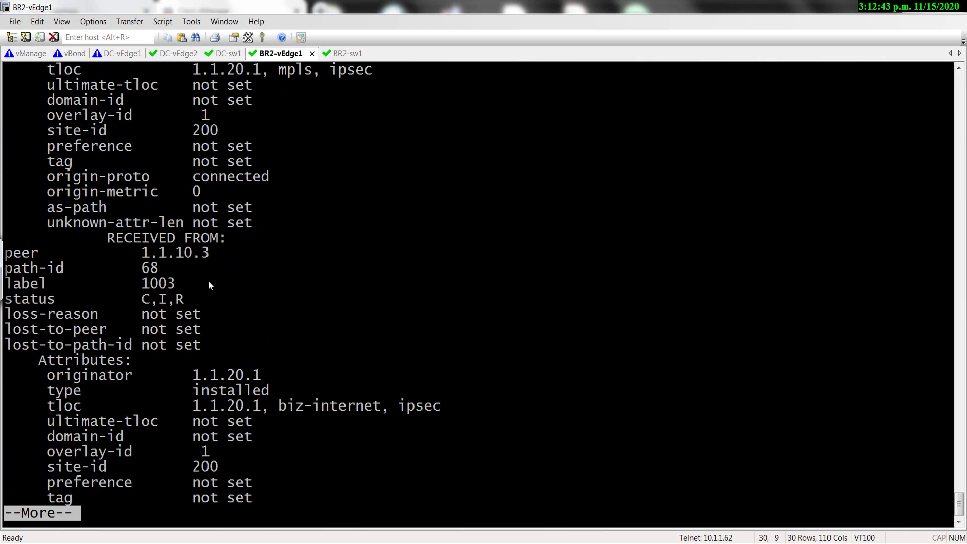
key("space")
key("space")
key("space")
key("space")
key("space")
key("space")
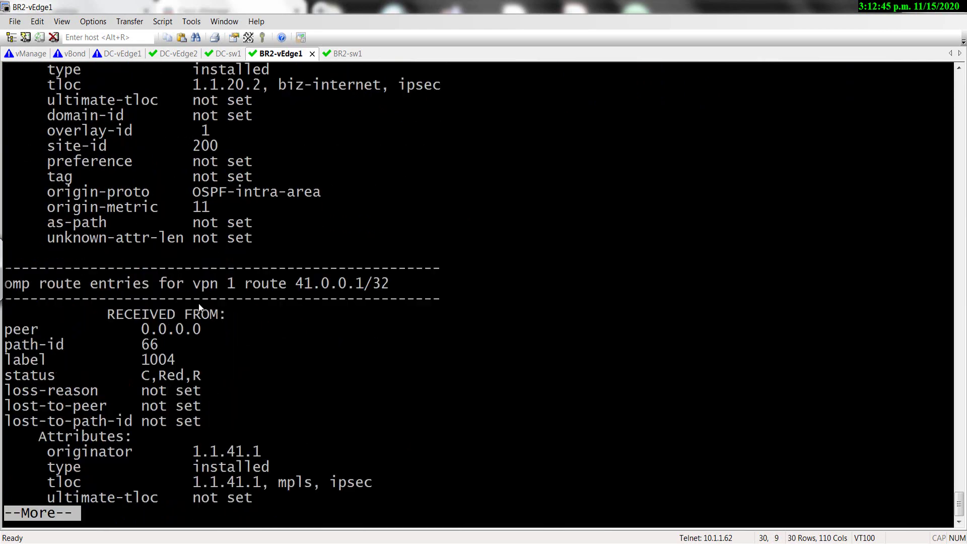
key("space")
key("space")
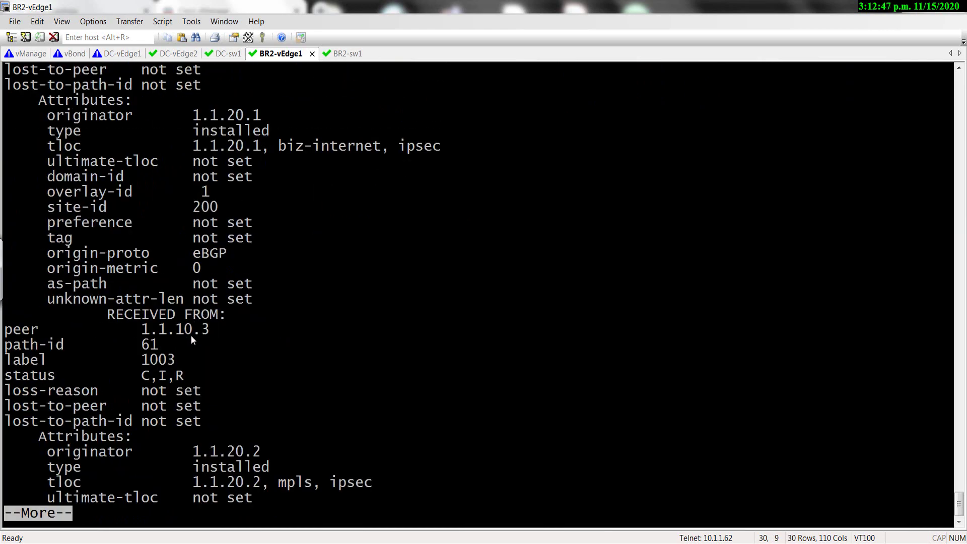
key("space")
key("space")
key("space")
key("space")
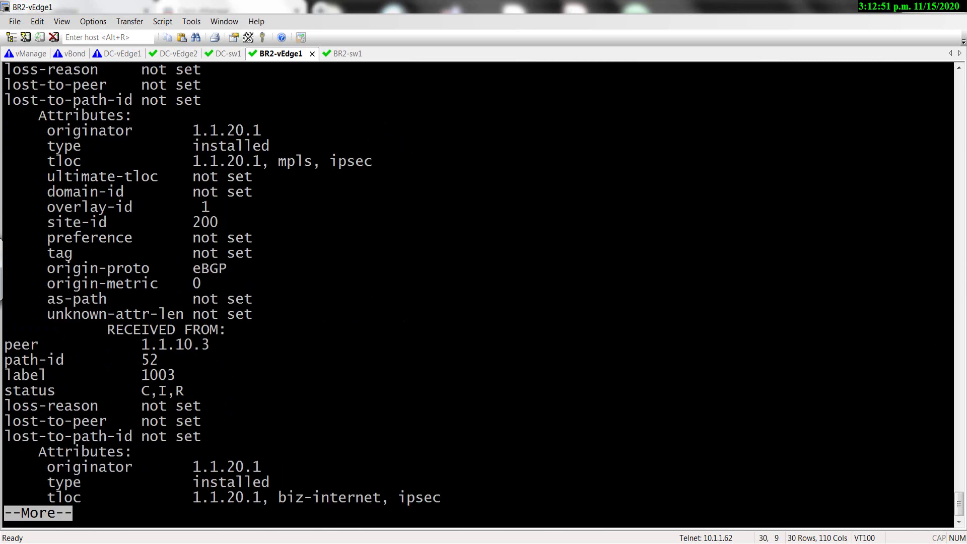
key("ctrl+c")
type("show omp routes |")
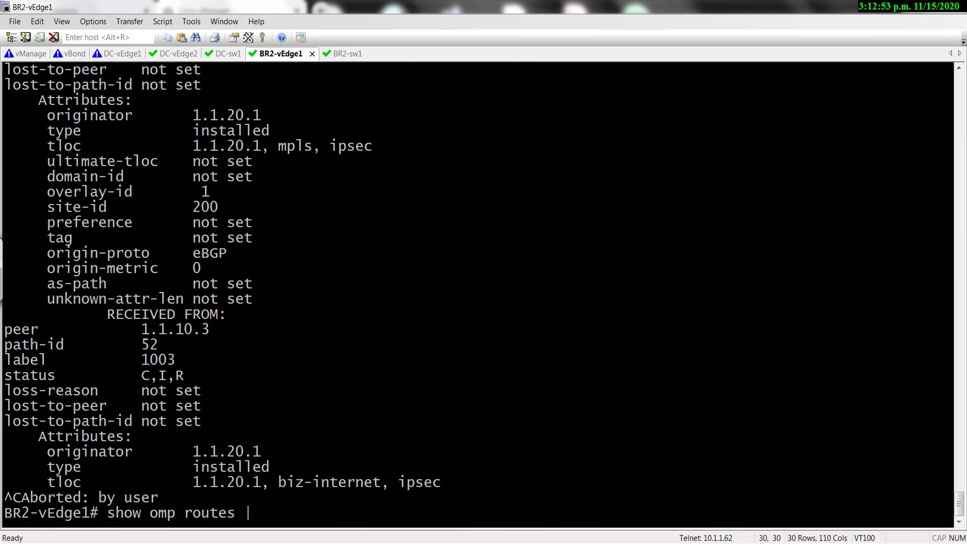
type("tab")
key("Return")
Finish paging the OMP route table and add blank prompt lines below it.
key("space")
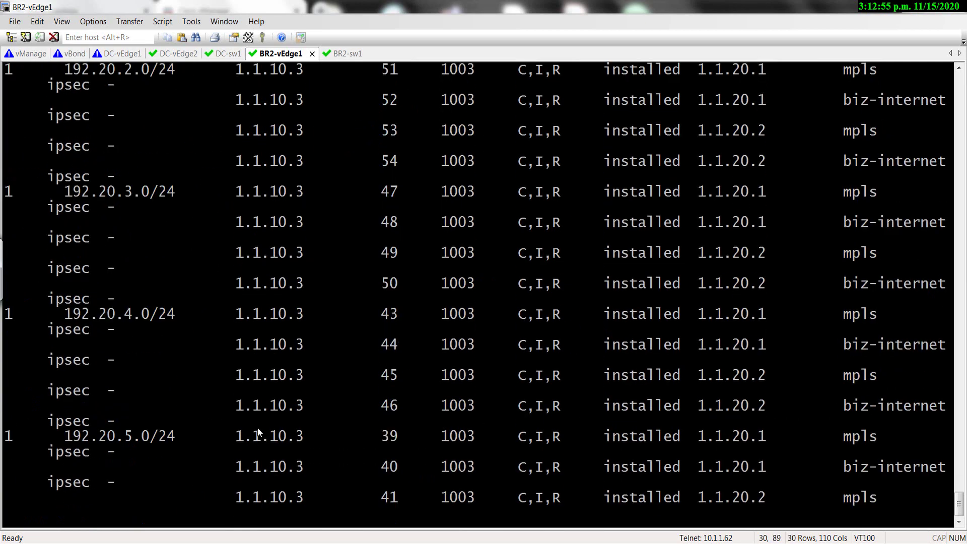
key("space")
scroll(421, 416, "up", 20)
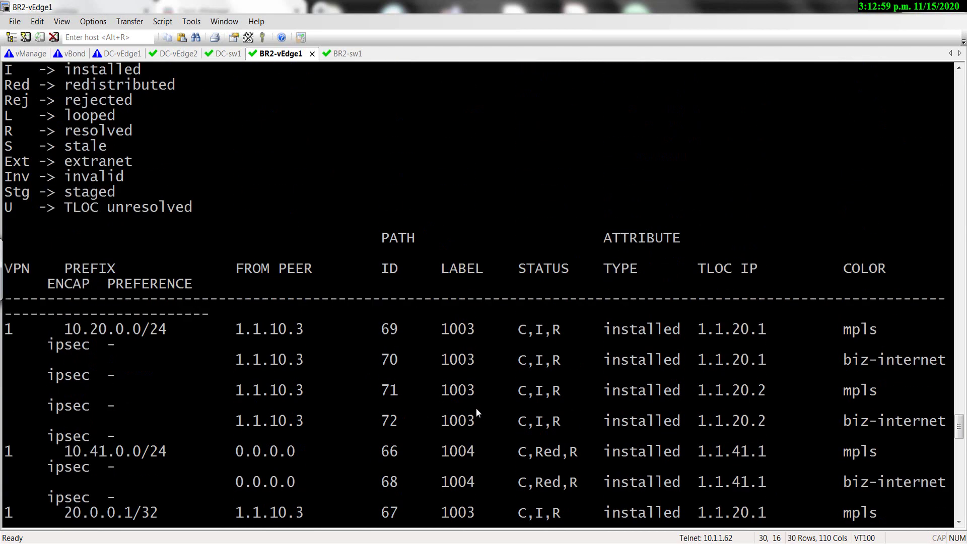
scroll(457, 397, "down", 2, "ctrl")
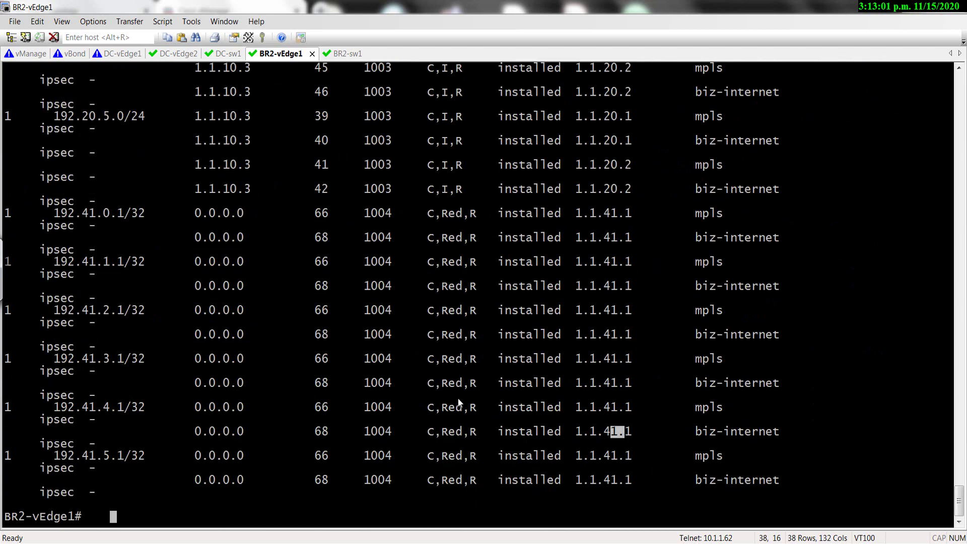
key("Return")
key("Return")
key("Return")
key("Return")
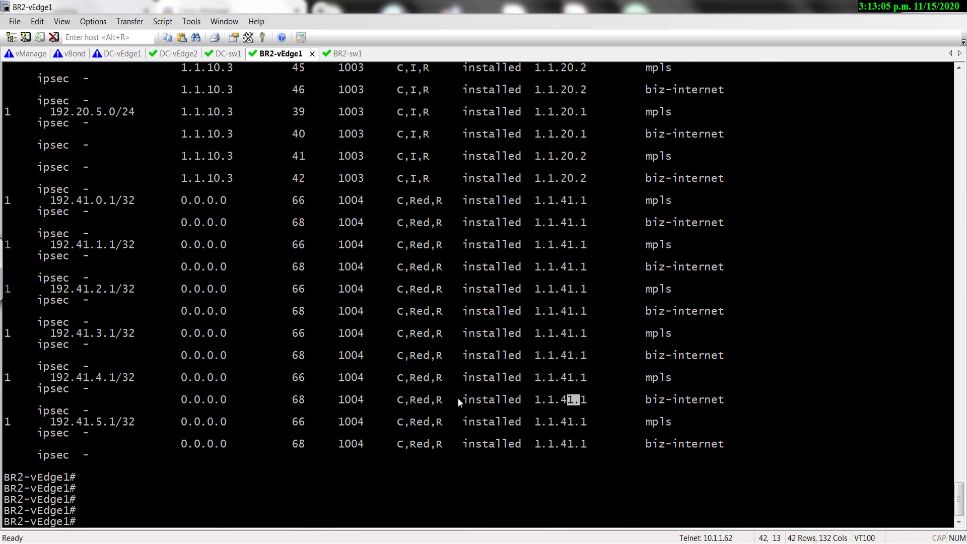
scroll(506, 322, "up", 20)
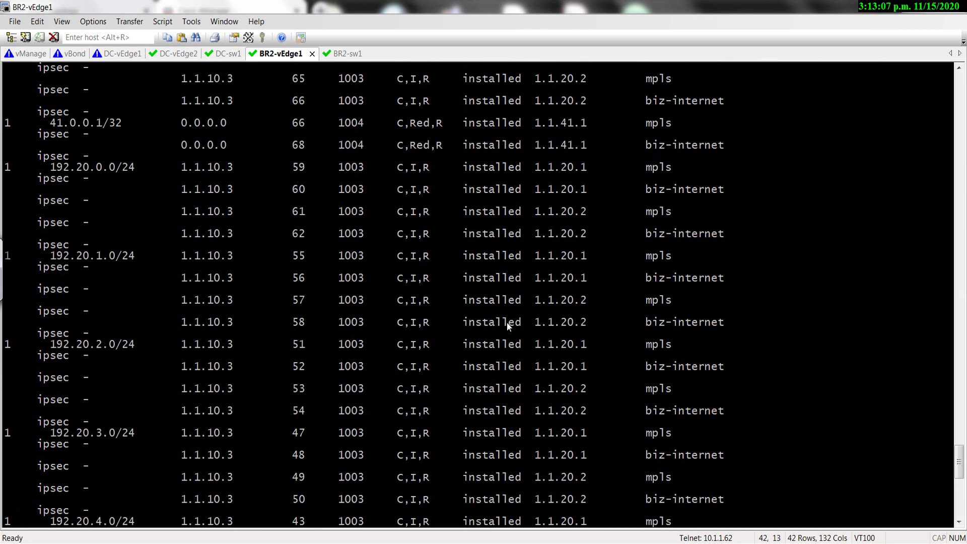
scroll(506, 326, "up", 4)
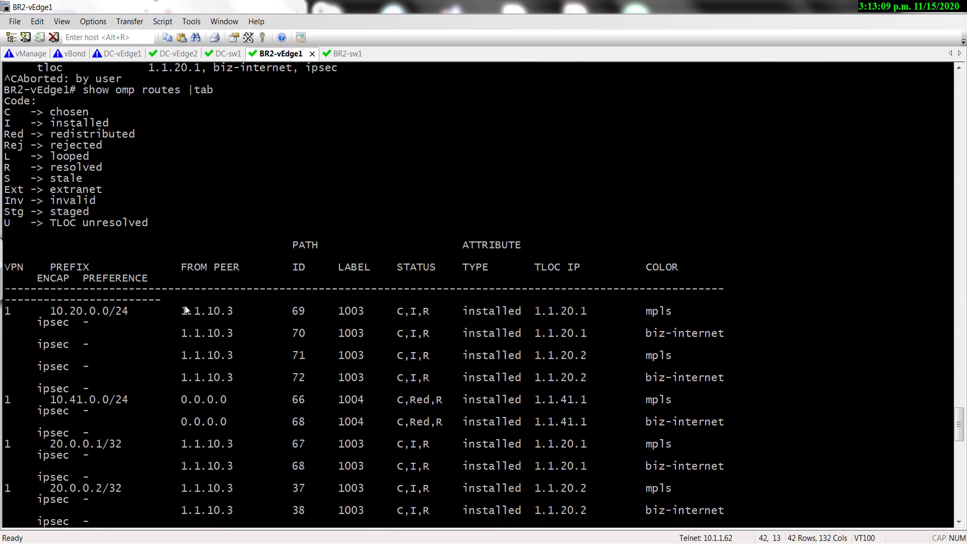
Highlight route rows and peer 1.1.10.3, dismiss the McAfee popup, and return to vManage.
left_click_drag(212, 311, 4, 311)
left_click(243, 326)
left_click_drag(184, 333, 4, 334)
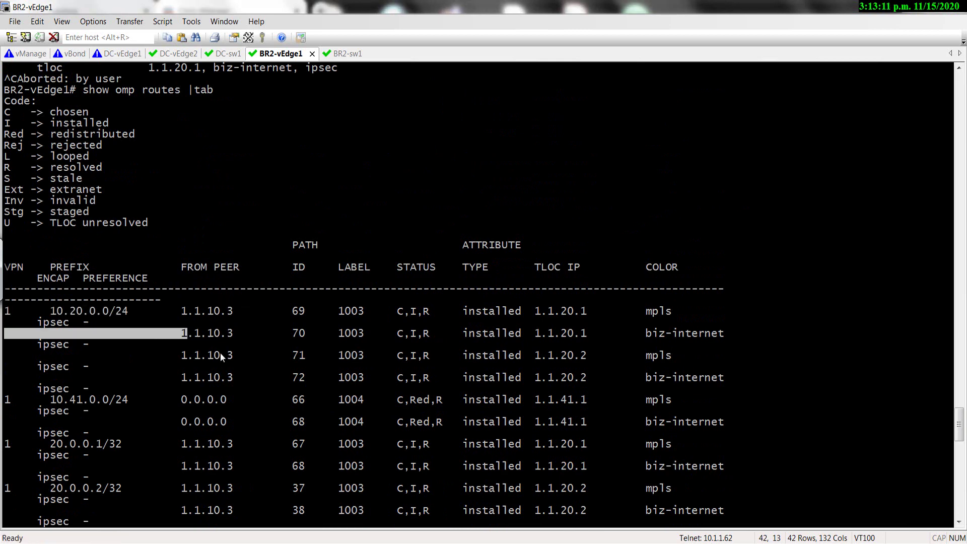
scroll(225, 364, "down", 3)
left_click_drag(240, 367, 181, 366)
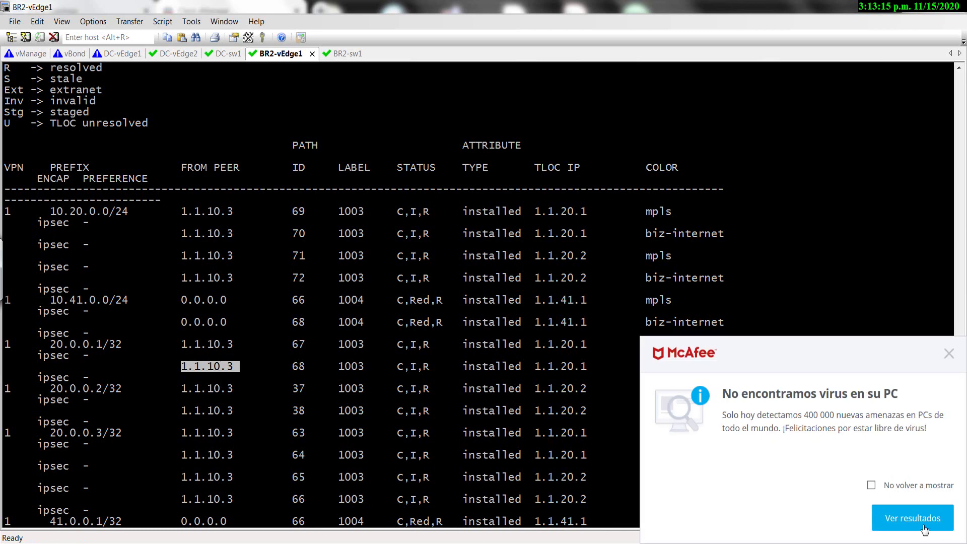
left_click(949, 354)
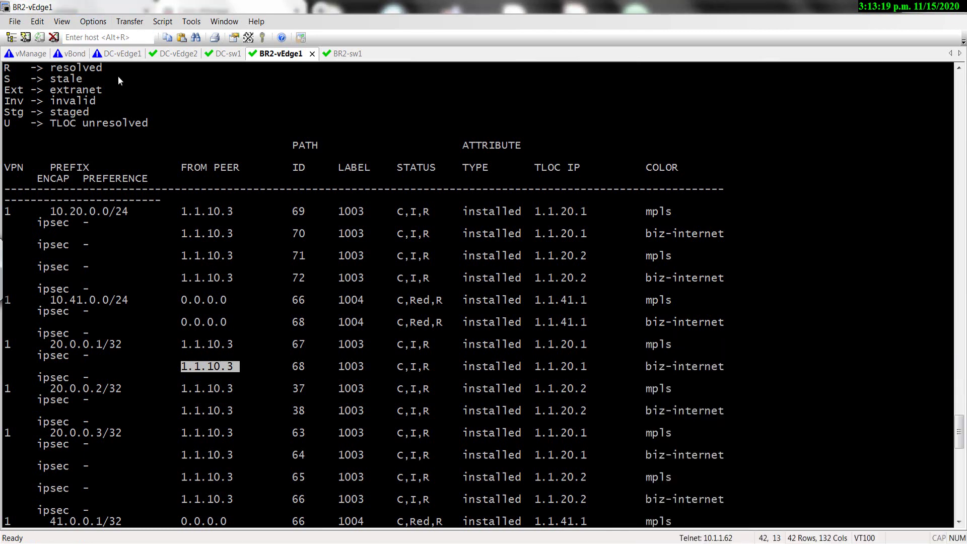
key("alt+Tab")
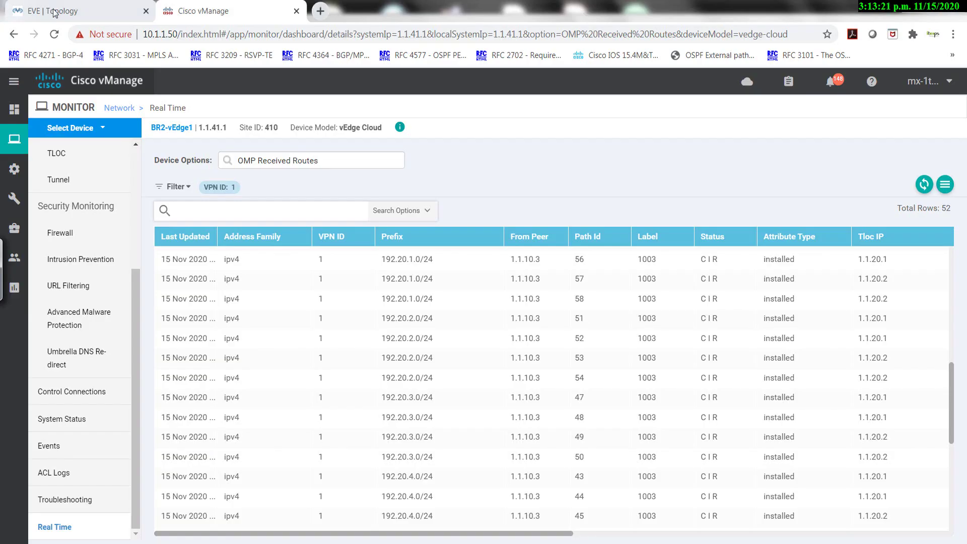
Launch a telnet console to the vSmart node from the EVE-NG topology map.
left_click(56, 11)
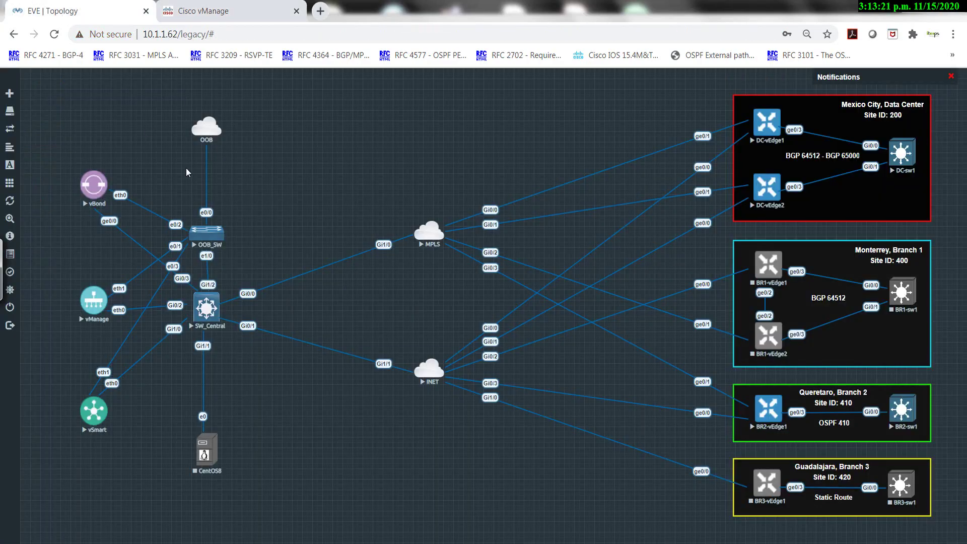
left_click(96, 416)
left_click(513, 125)
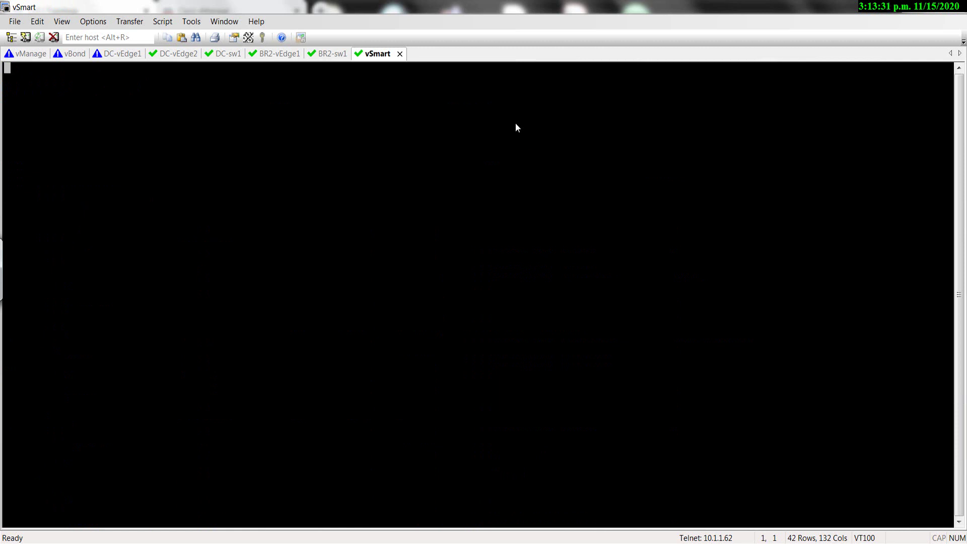
Log in to vSmart, run 'show running-config system', and highlight system-ip 1.1.10.3.
key("Return")
type("admin")
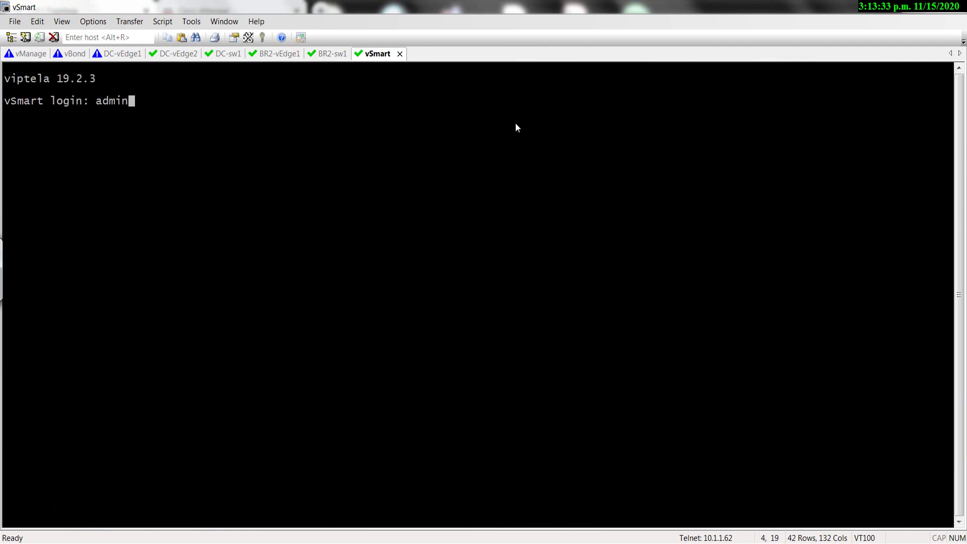
key("Return")
type("admin")
key("Return")
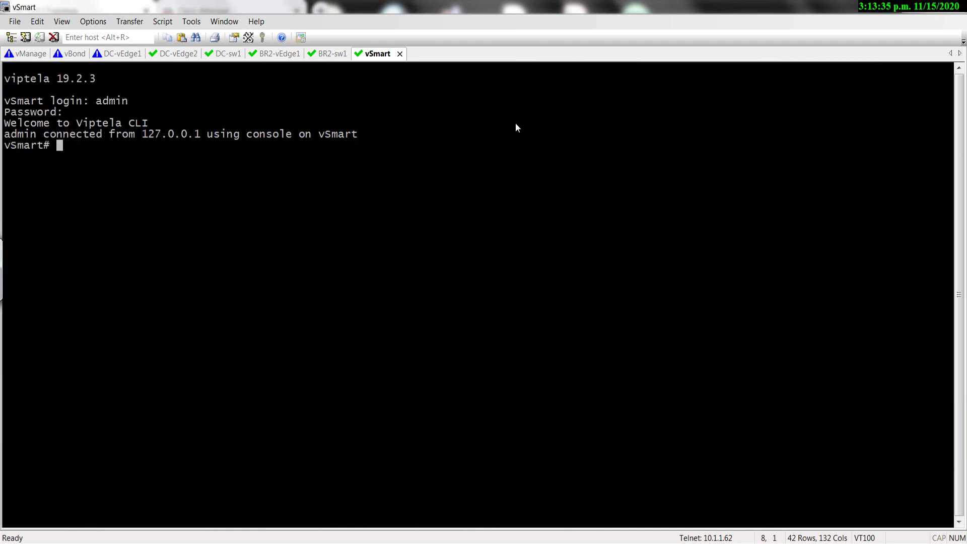
type("sh run sy")
key("Tab")
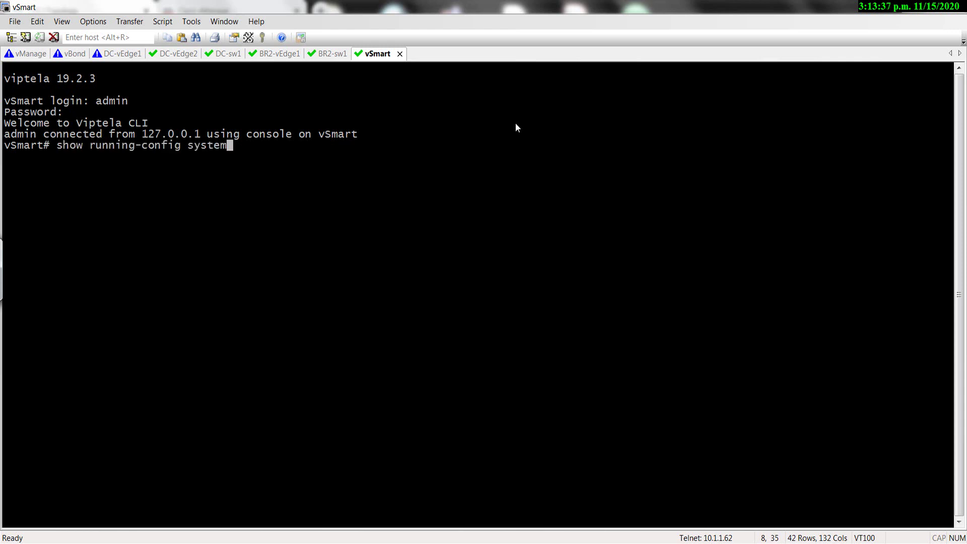
key("Return")
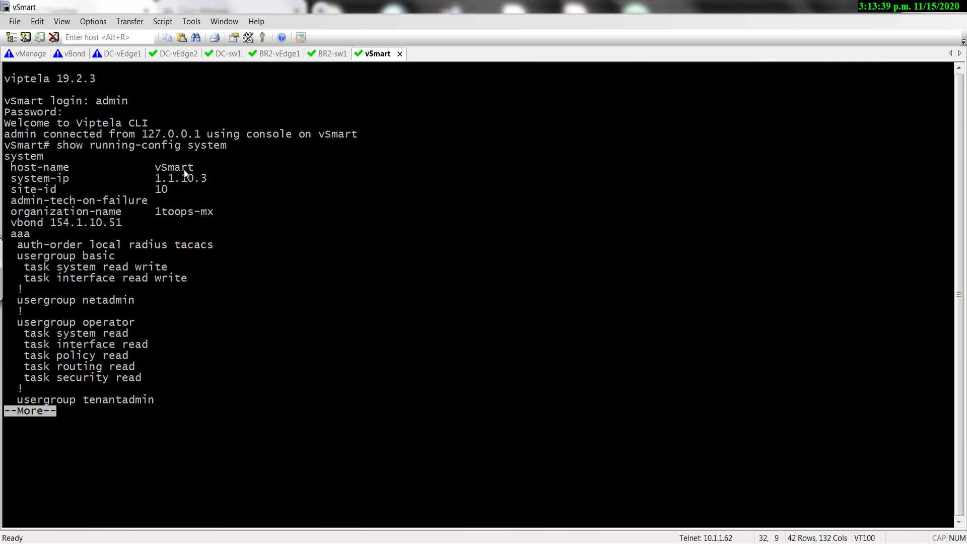
left_click_drag(207, 178, 146, 184)
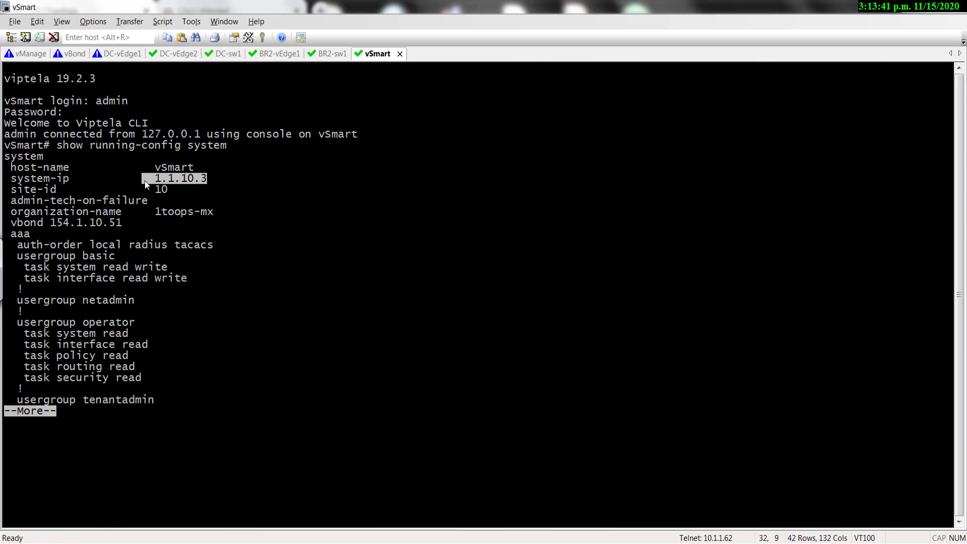
Check vManage's OMP Received Routes page, then bring the BR2-vEdge1 console back.
key("alt+Tab")
left_click(204, 10)
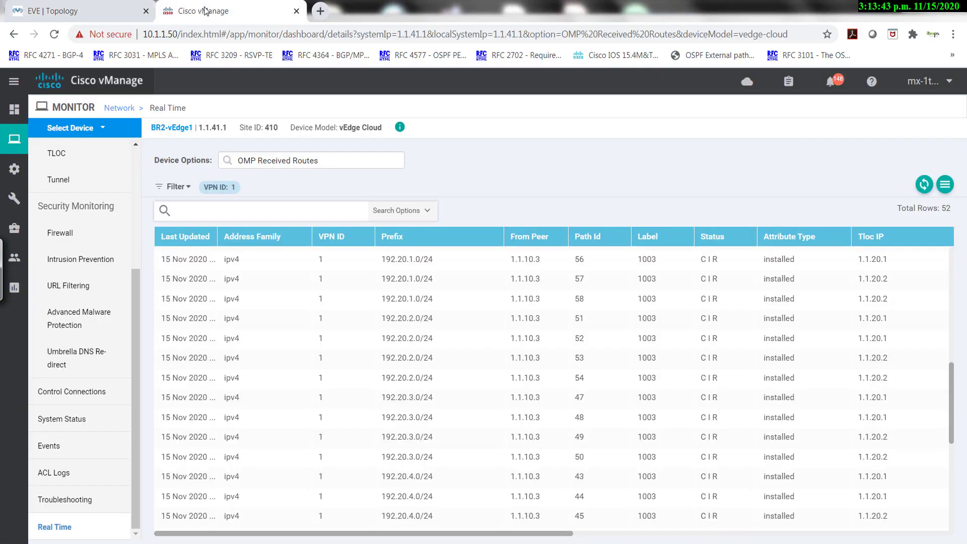
key("alt+Tab")
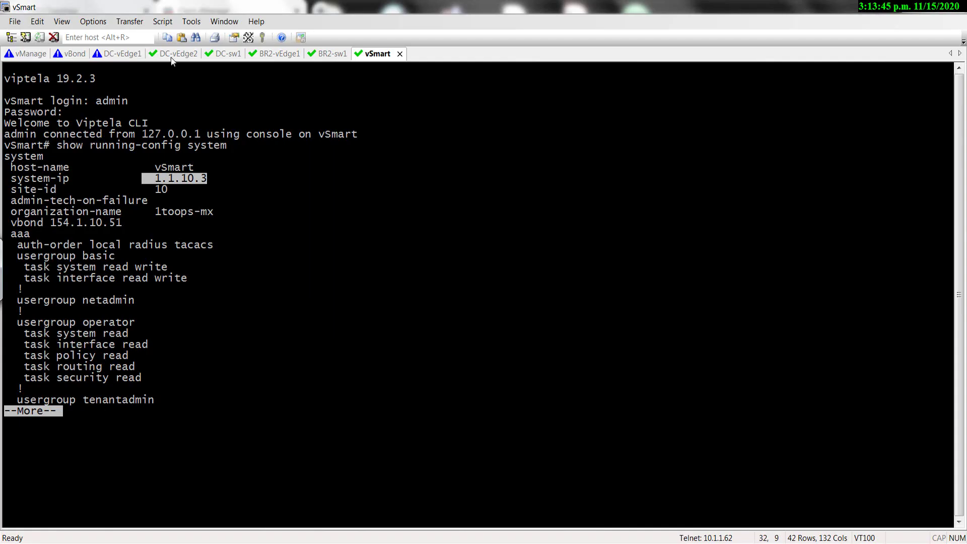
left_click(278, 55)
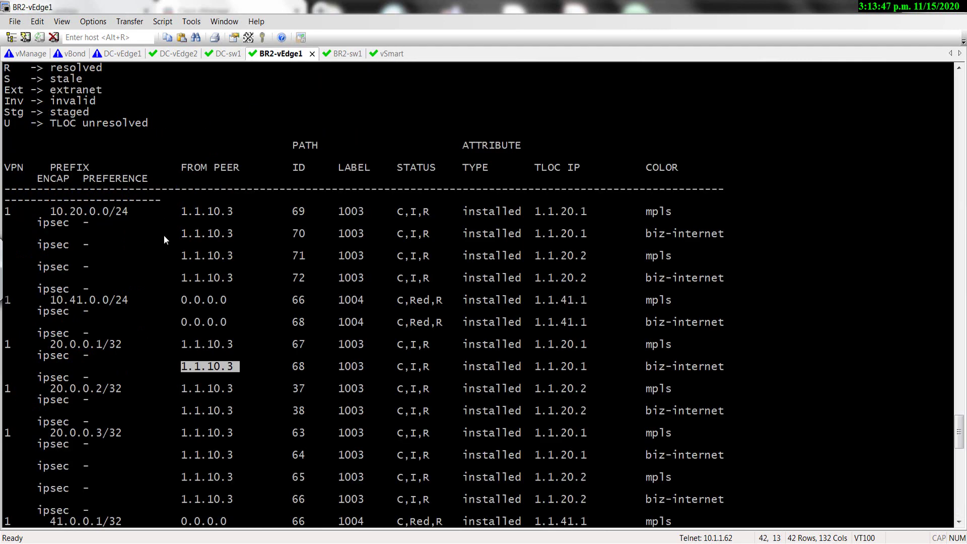
Highlight peer 1.1.10.3 and sample prefixes such as 192.41.3.1/32, then return to vManage.
double_click(223, 214)
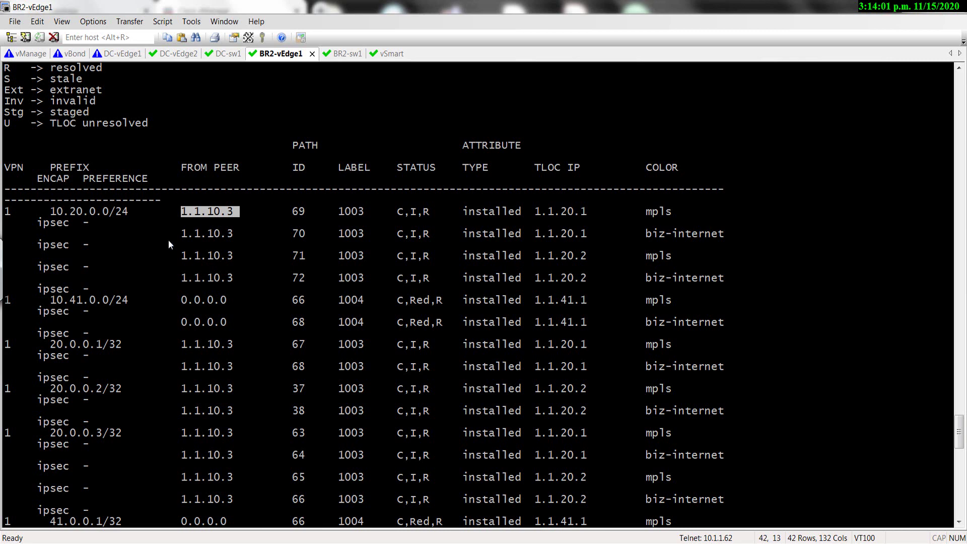
left_click_drag(50, 300, 129, 304)
scroll(136, 312, "down", 10)
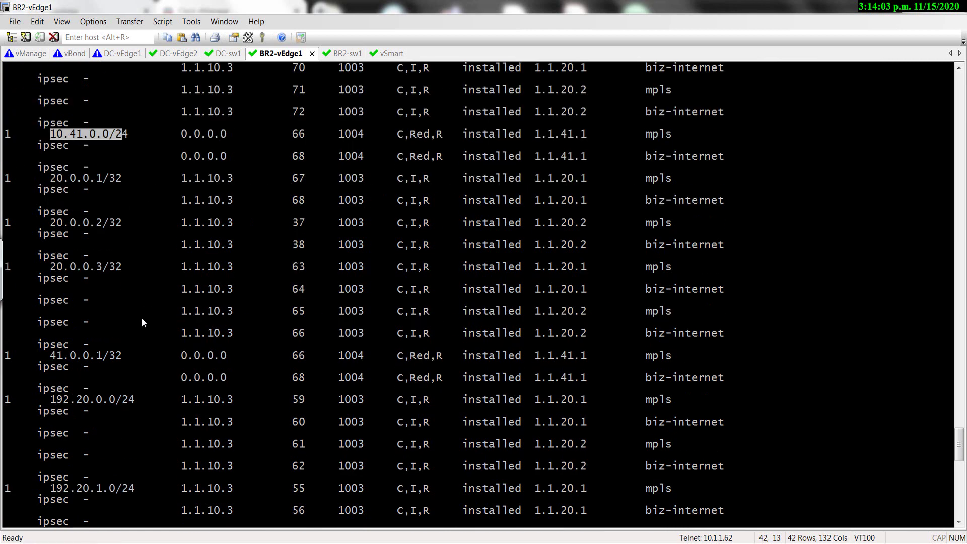
left_click_drag(43, 333, 131, 331)
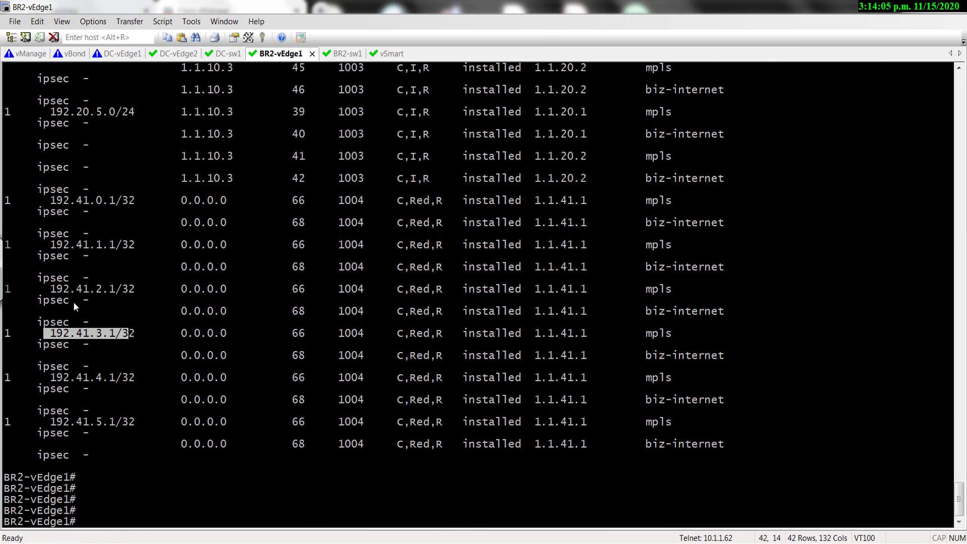
left_click_drag(70, 301, 134, 300)
key("alt+Tab")
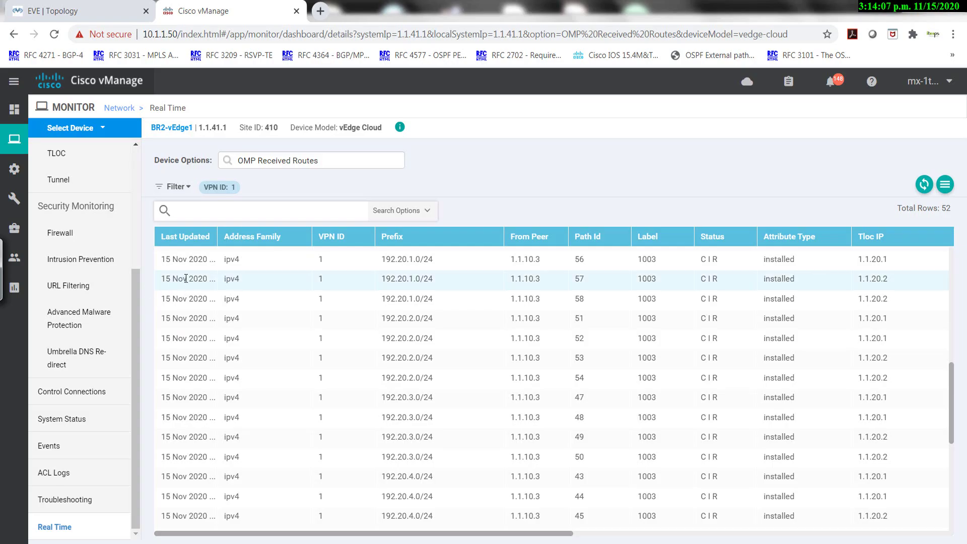
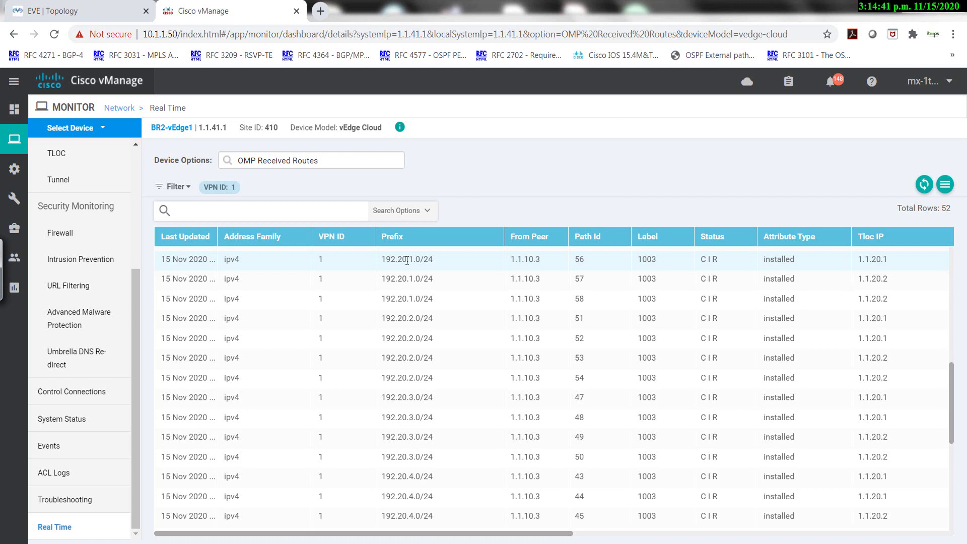
Highlight the OMP route prefixes 192.41.1.1/32, 192.41.2.1/32 and 192.20.1.0/24 in vManage.
scroll(407, 260, "down", 6)
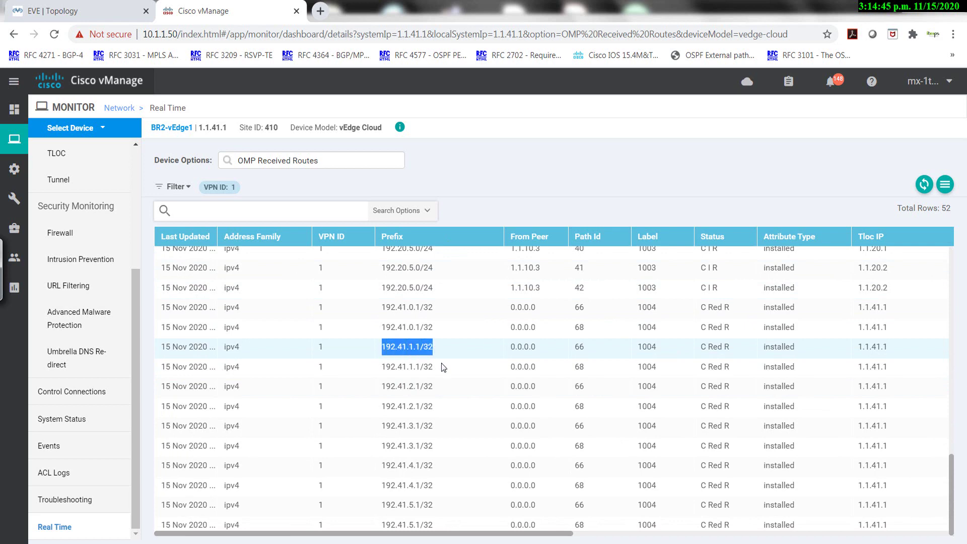
left_click_drag(443, 368, 398, 373)
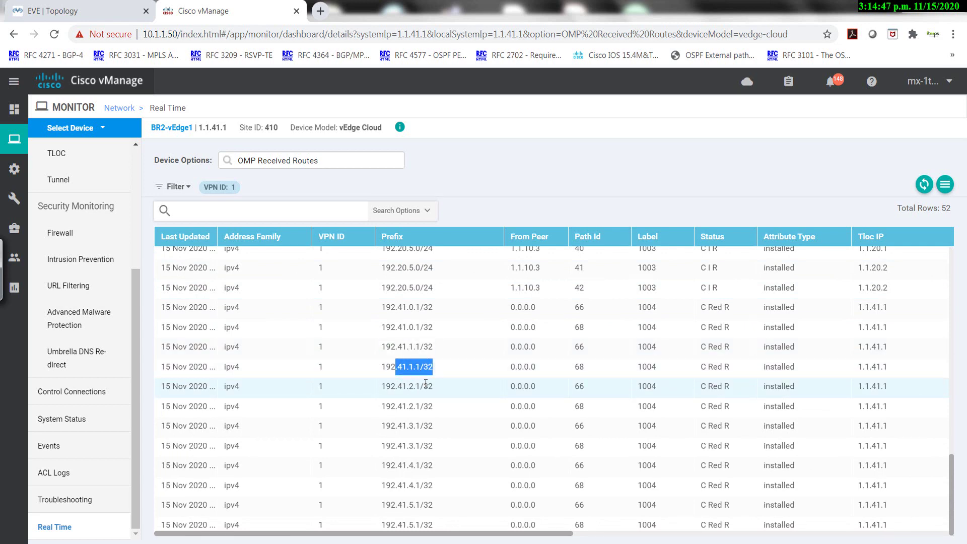
scroll(426, 383, "up", 5)
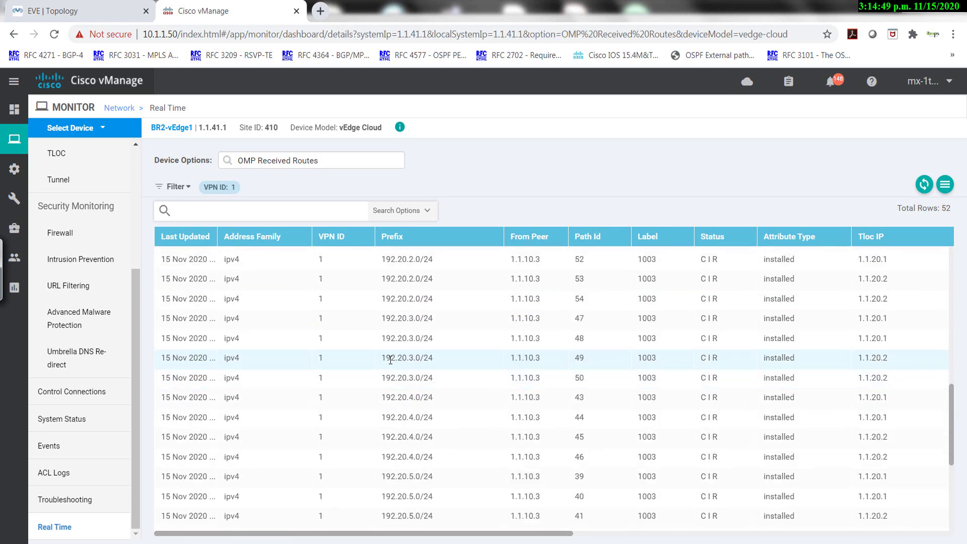
left_click_drag(391, 358, 435, 367)
scroll(443, 377, "down", 5)
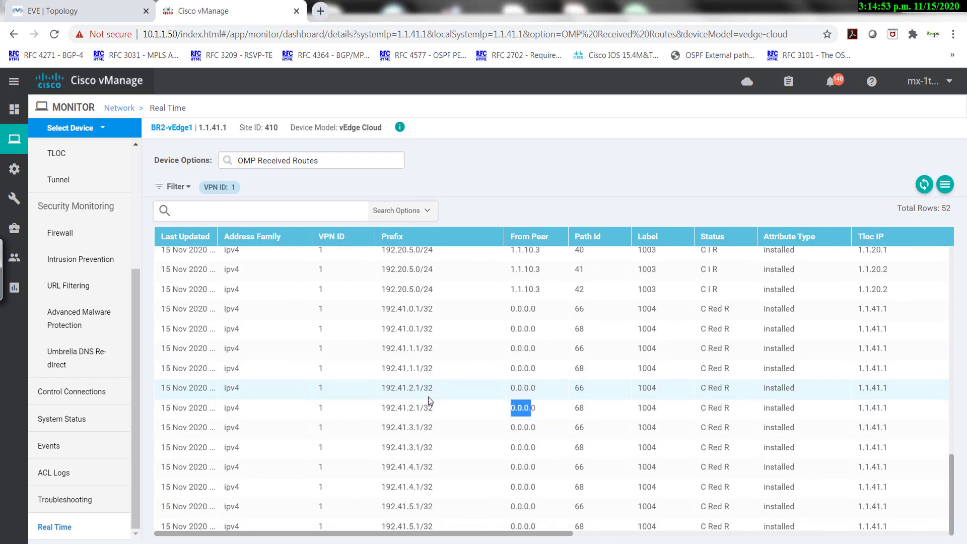
left_click_drag(434, 393, 381, 395)
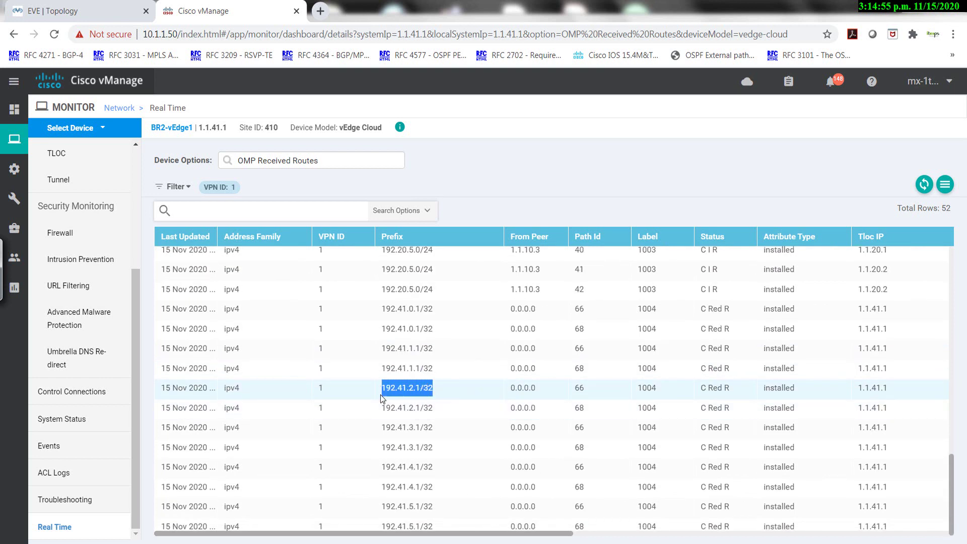
scroll(393, 362, "up", 5)
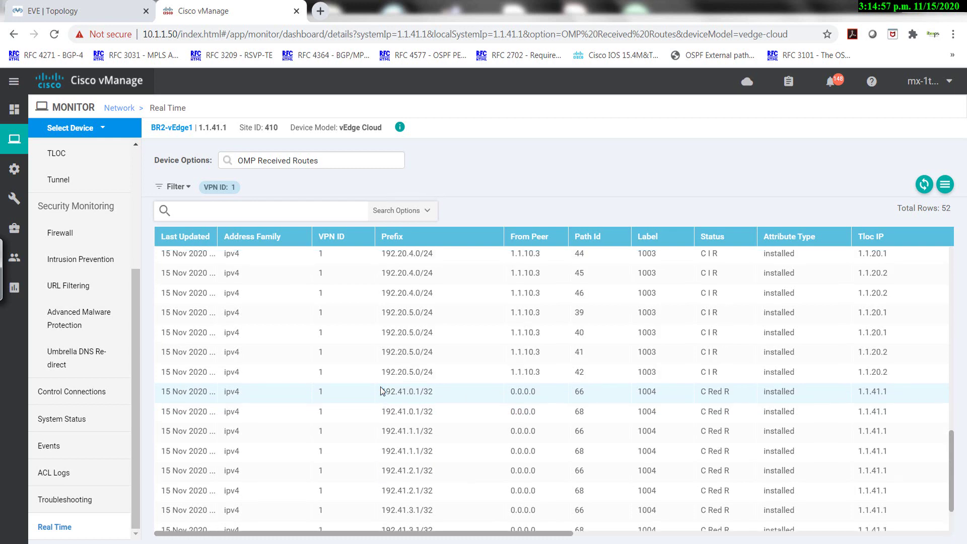
left_click_drag(382, 284, 429, 285)
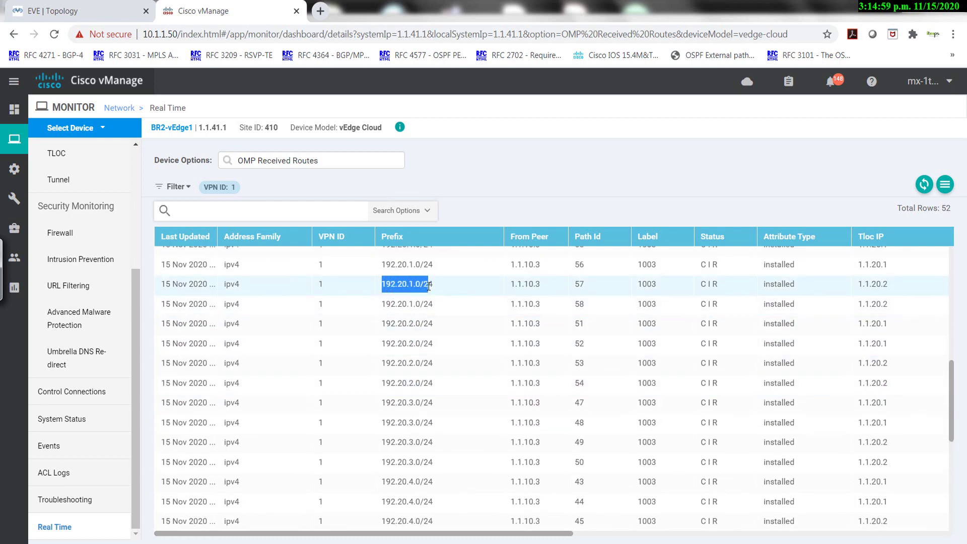
Bring up the BR2-sw1 SecureCRT session, adding fresh prompts below its OSPF routes.
key("alt+Tab")
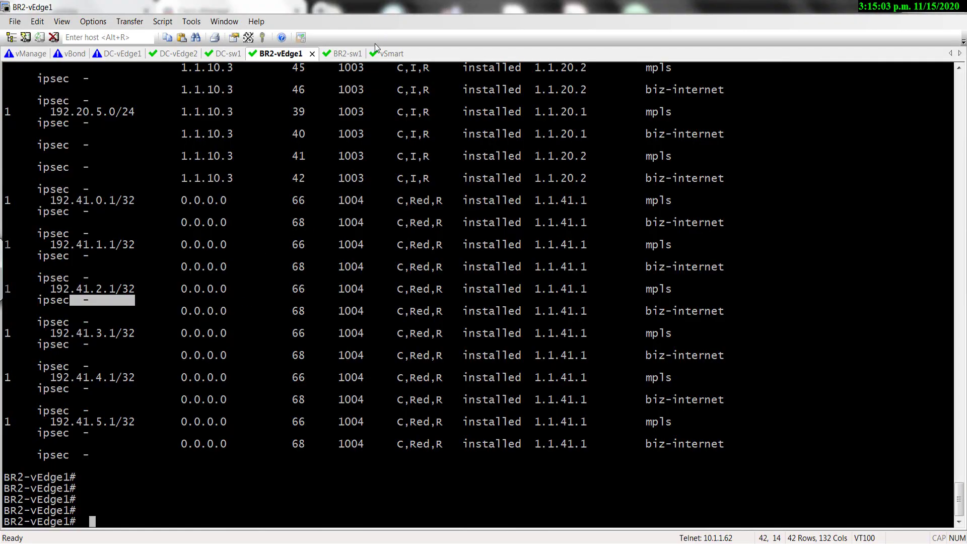
left_click(347, 53)
key("Return")
key("Return")
key("Return")
key("Return")
key("Return")
key("Return")
key("Return")
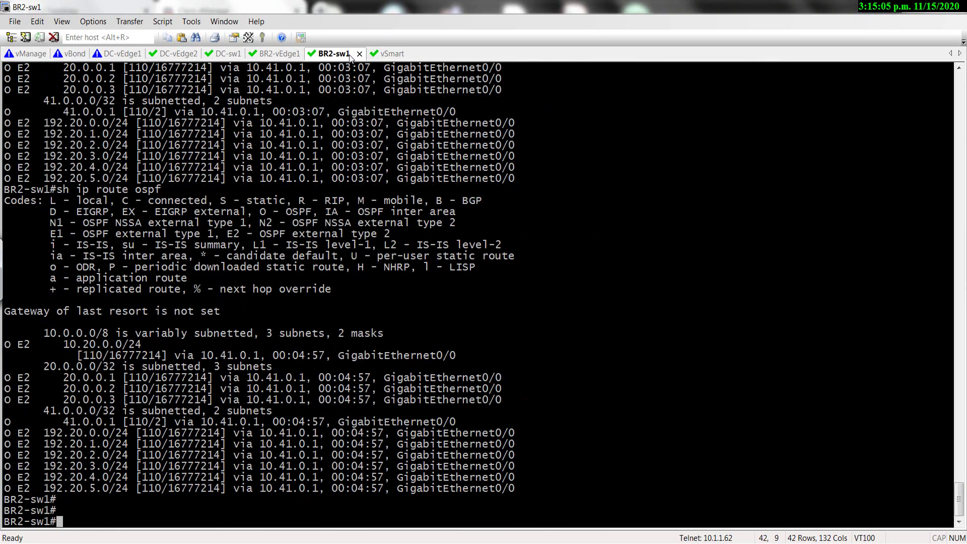
scroll(316, 209, "up", 7)
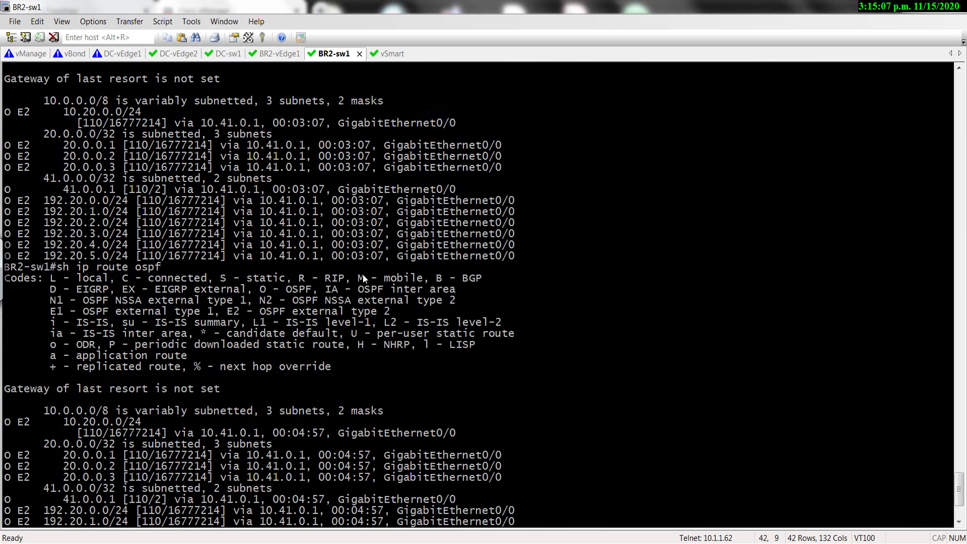
scroll(342, 242, "down", 7)
scroll(363, 279, "up", 2, "ctrl")
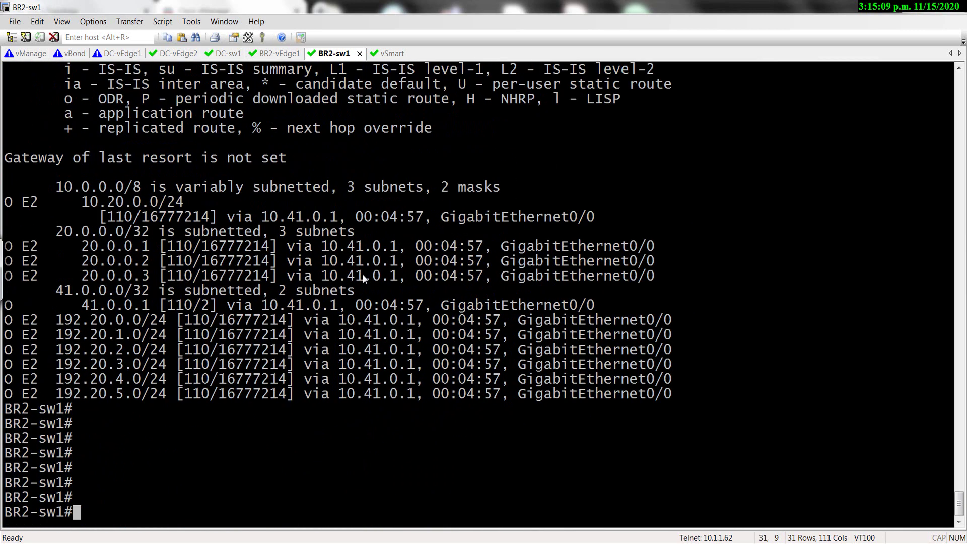
Run traceroute 192.20.1.1 from BR2-sw1.
type("tarc")
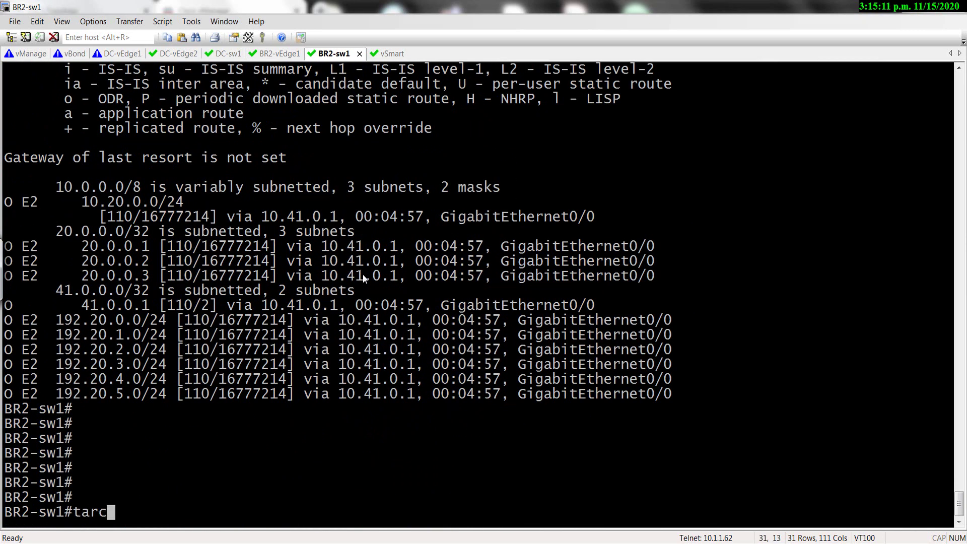
key("Tab")
key("BackSpace")
key("BackSpace")
key("BackSpace")
type("rta")
key("BackSpace")
key("BackSpace")
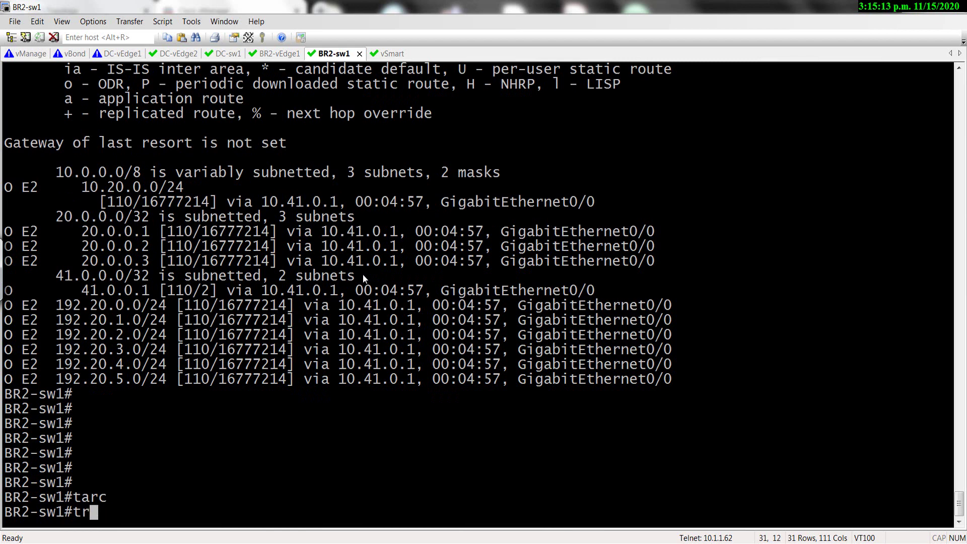
type("ac")
key("Tab")
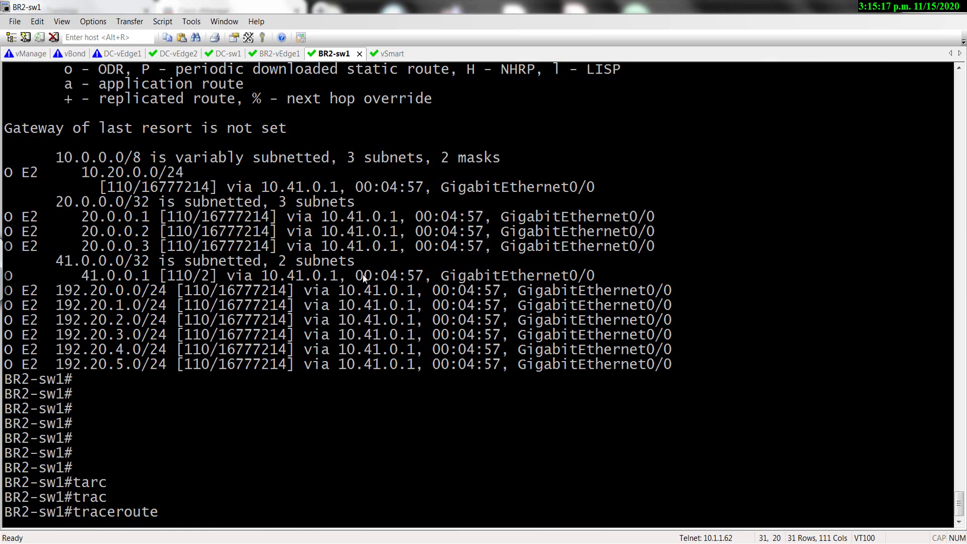
type("192.20.1.1 so")
key("Tab")
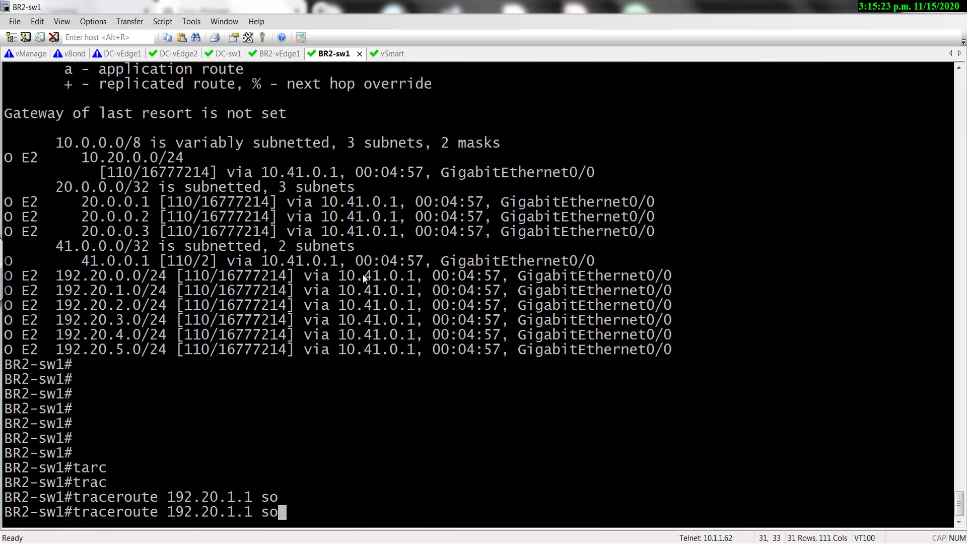
key("BackSpace")
key("Return")
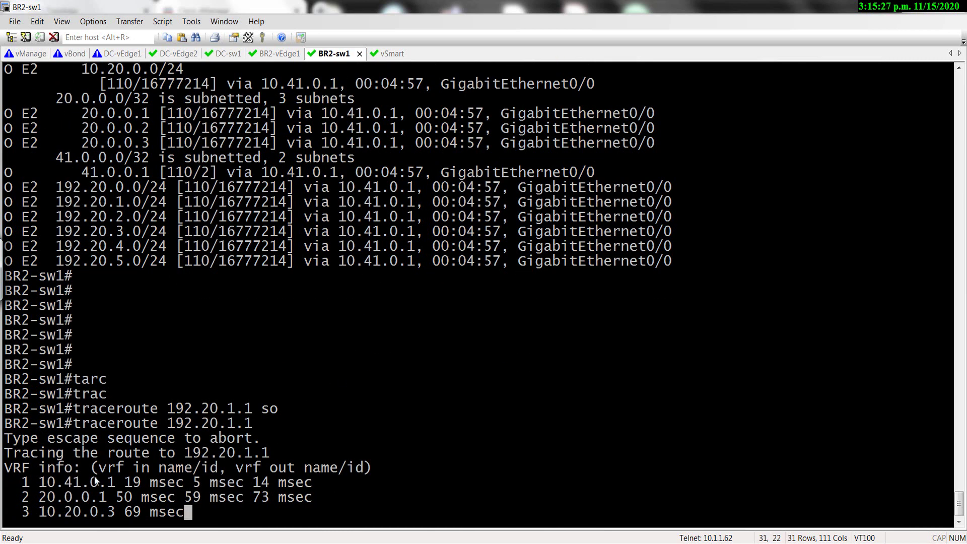
Highlight hop addresses 10.41.0.1 and 20.0.0.1, then restore the terminal window.
left_click_drag(54, 467, 125, 469)
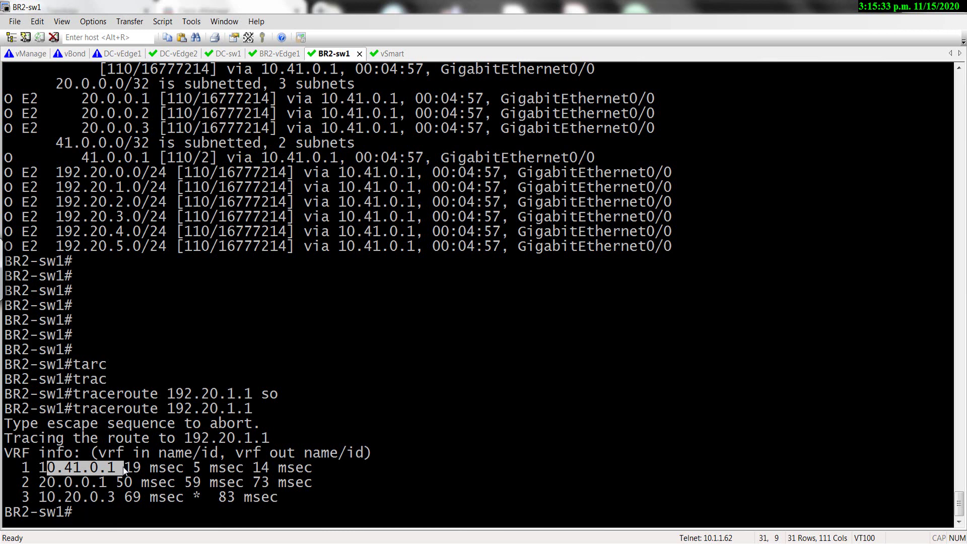
left_click_drag(39, 482, 103, 485)
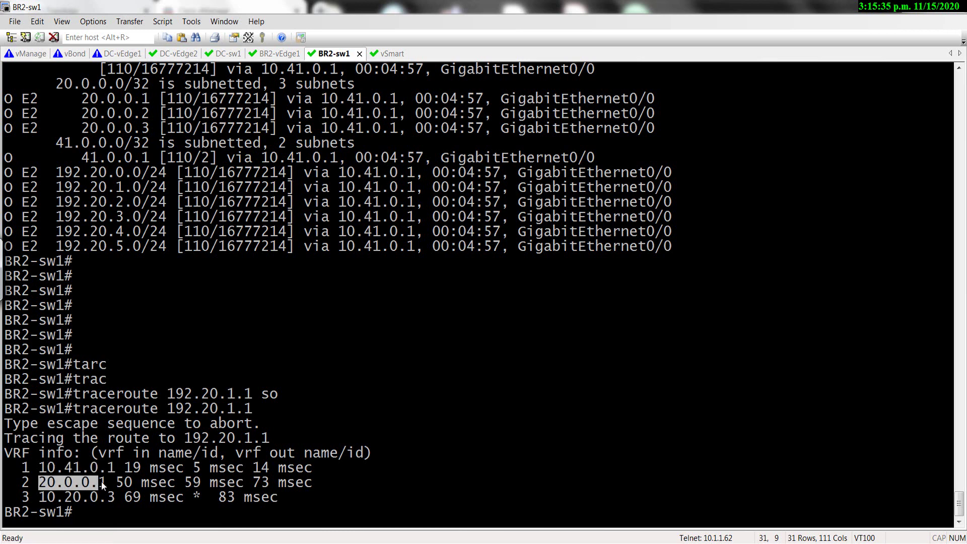
double_click(856, 6)
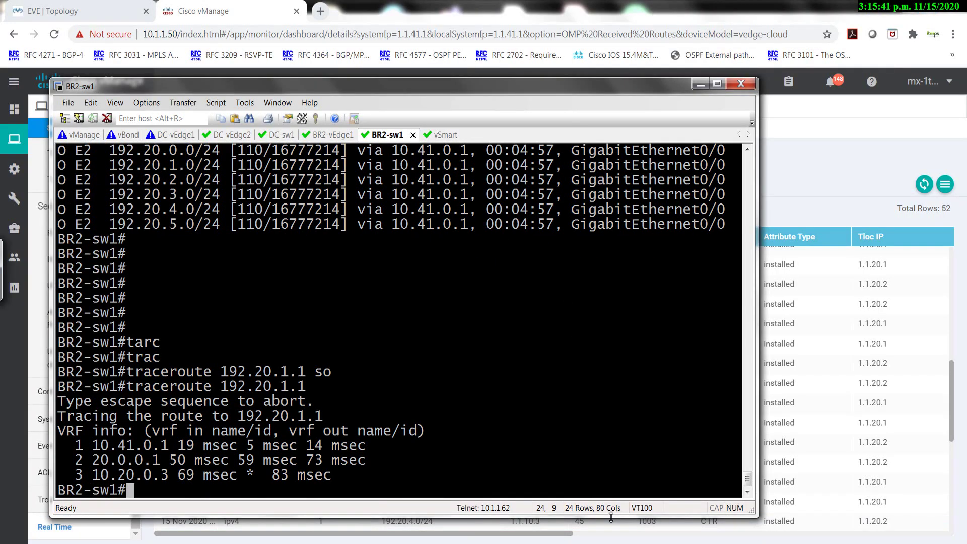
Make the SecureCRT window shorter and wider, then bring Paint's topology diagram forward.
left_click_drag(611, 517, 611, 350)
left_click_drag(757, 223, 900, 223)
key("alt+Tab")
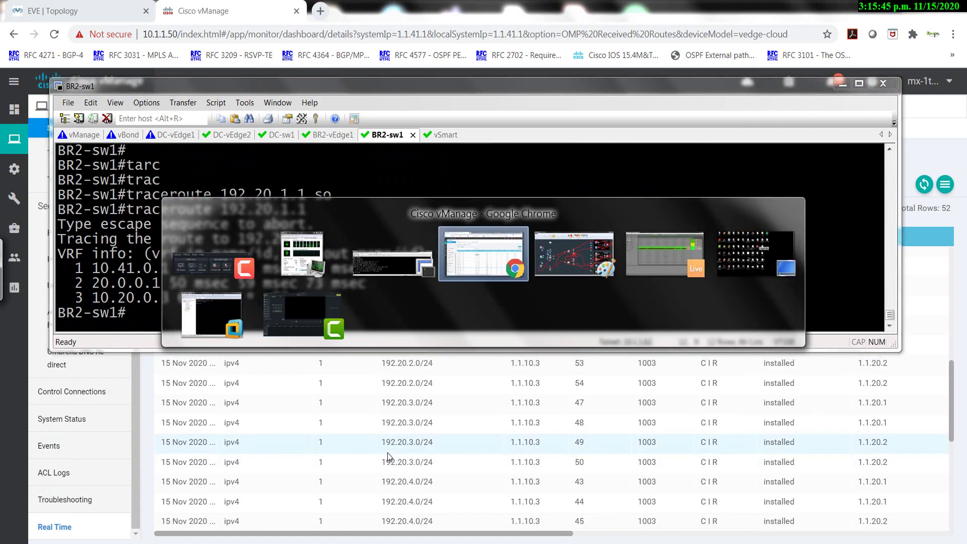
key("Tab")
Undo the old red path annotations, keeping the 192.20.0.x note by the data centre.
key("ctrl+z")
key("ctrl+z")
key("ctrl+z")
key("ctrl+z")
key("ctrl+z")
key("ctrl+z")
key("ctrl+z")
key("ctrl+z")
key("ctrl+z")
key("ctrl+z")
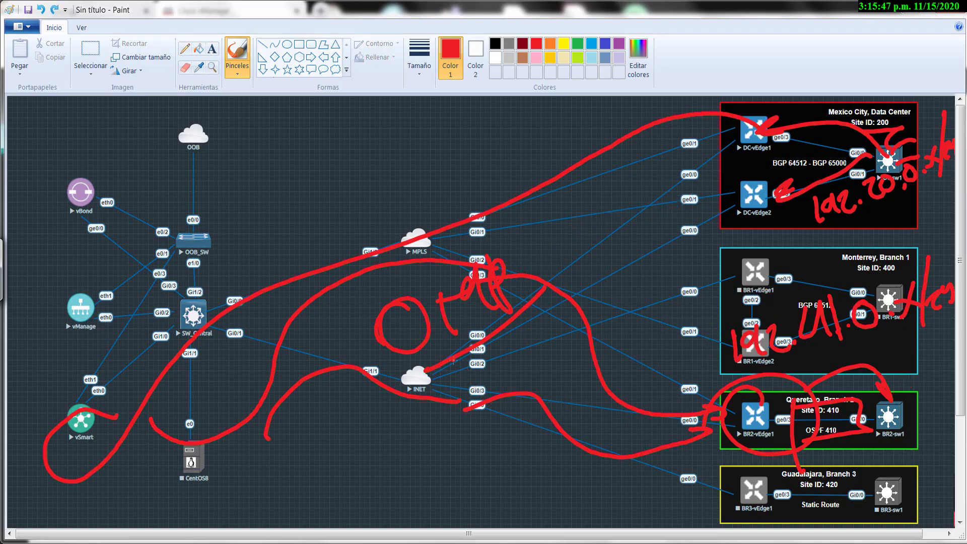
key("ctrl+z")
key("ctrl+z")
key("ctrl+z")
key("ctrl+z")
key("ctrl+z")
key("ctrl+z")
key("ctrl+z")
key("ctrl+z")
key("ctrl+z")
key("ctrl+z")
key("ctrl+z")
key("ctrl+z")
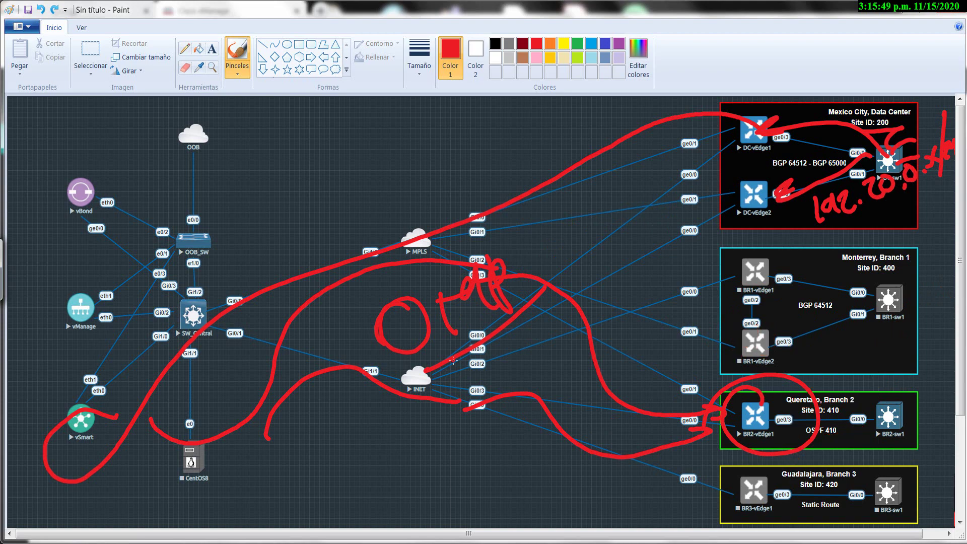
key("ctrl+z")
key("ctrl+z")
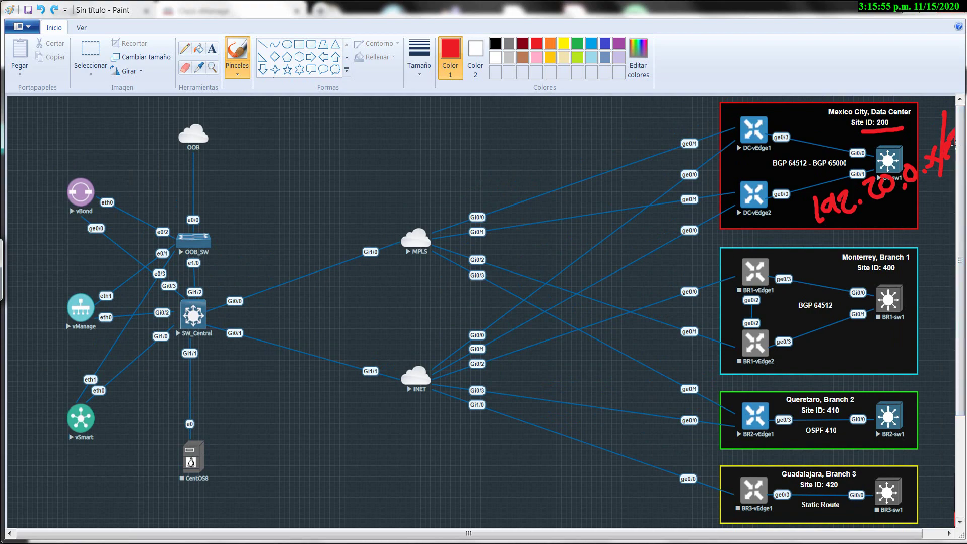
Circle BR2-sw1 in red with an arrow to BR2-vEdge1, checking first hop 10.41.0.1.
mouse_move(924, 381)
left_mouse_down()
mouse_move(906, 376)
mouse_move(879, 398)
mouse_move(760, 389)
mouse_move(739, 402)
left_mouse_up()
key("alt+Tab")
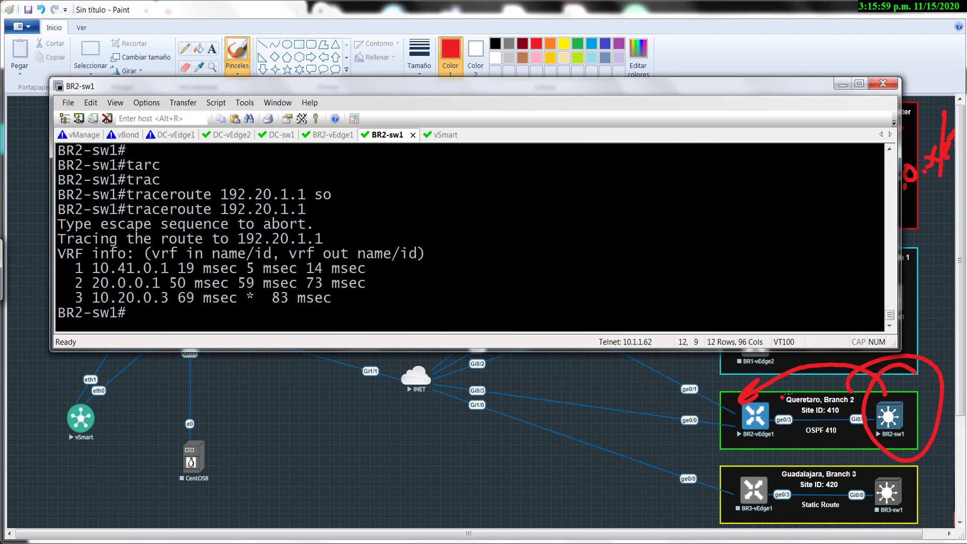
key("alt+Tab")
key("alt+Tab")
left_click_drag(103, 269, 169, 270)
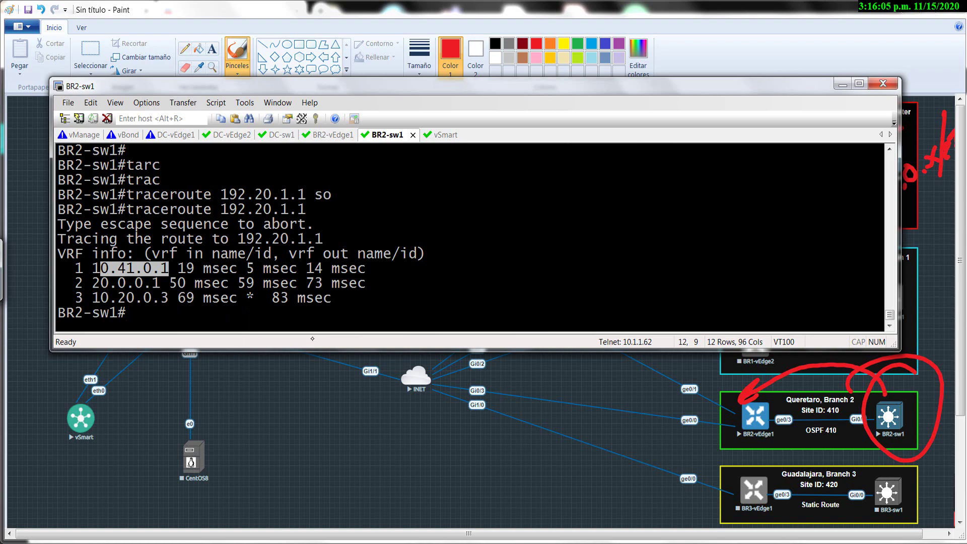
Circle the ge0/3 link label beside BR2-vEdge1.
mouse_move(798, 403)
left_mouse_down()
mouse_move(784, 406)
mouse_move(795, 436)
mouse_move(790, 397)
left_mouse_up()
key("alt+Tab")
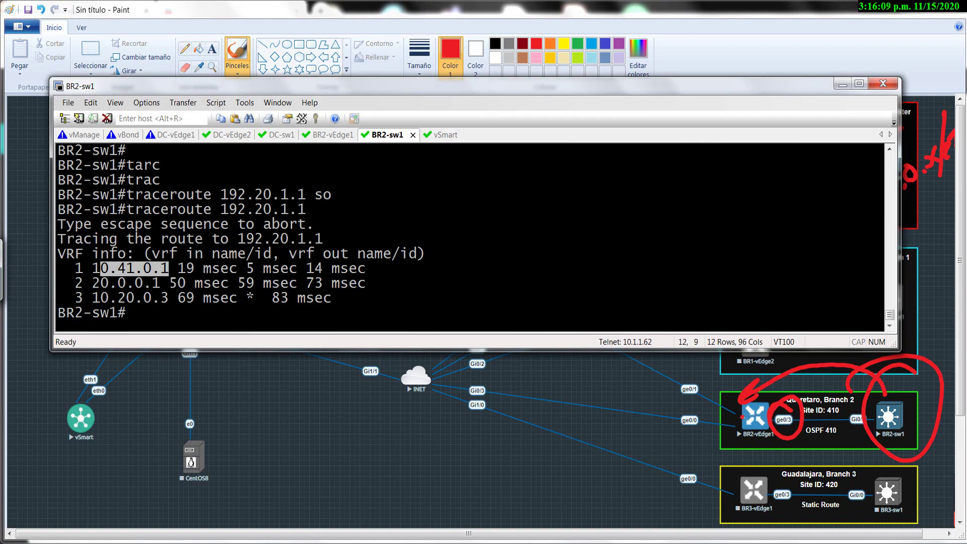
key("alt+Tab")
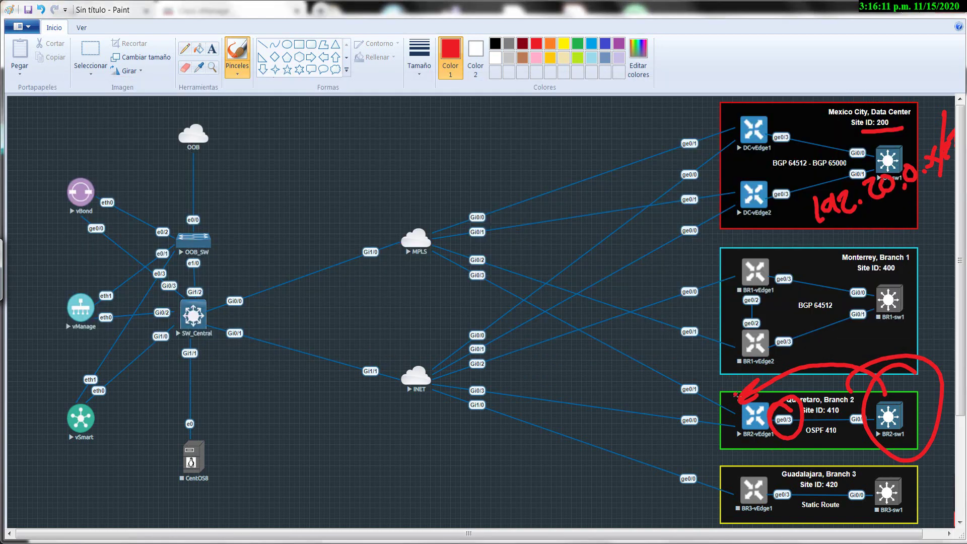